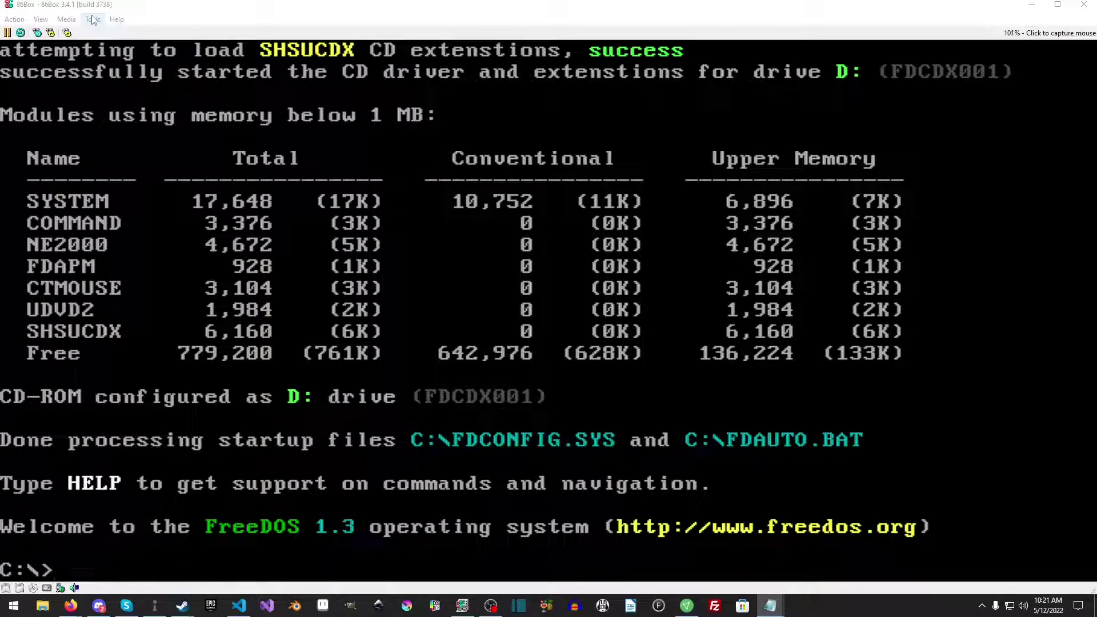
Open the emulator settings and set the machine type to 8086 with the Tandy 1000 SL/2 as the machine
{"action": "left_click", "coordinate": [93, 20]}
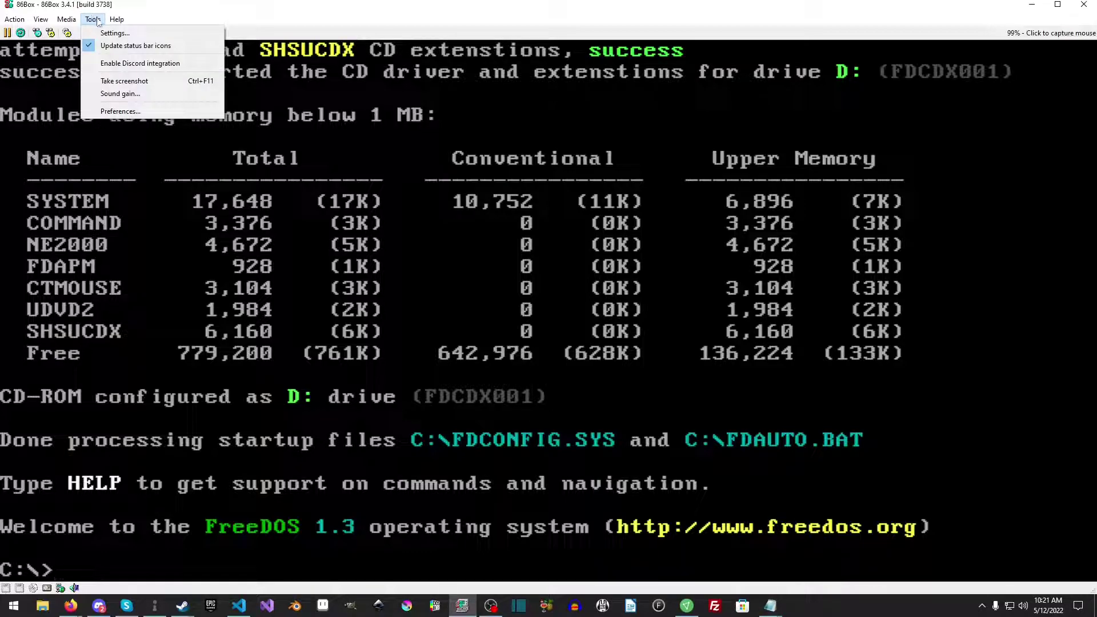
{"action": "left_click", "coordinate": [122, 35]}
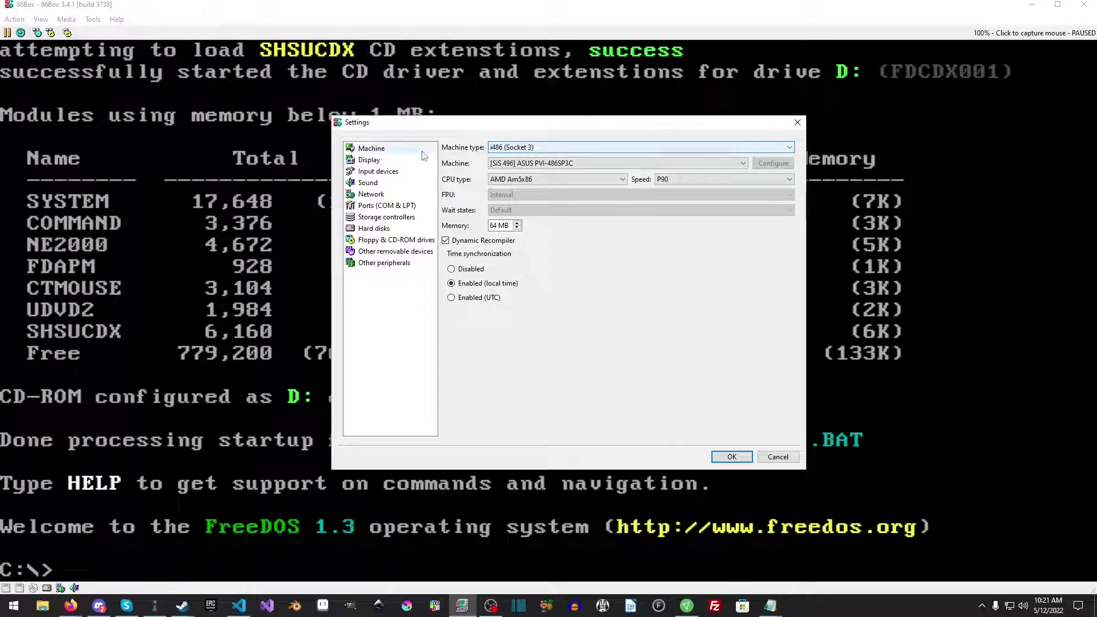
{"action": "left_click", "coordinate": [563, 148]}
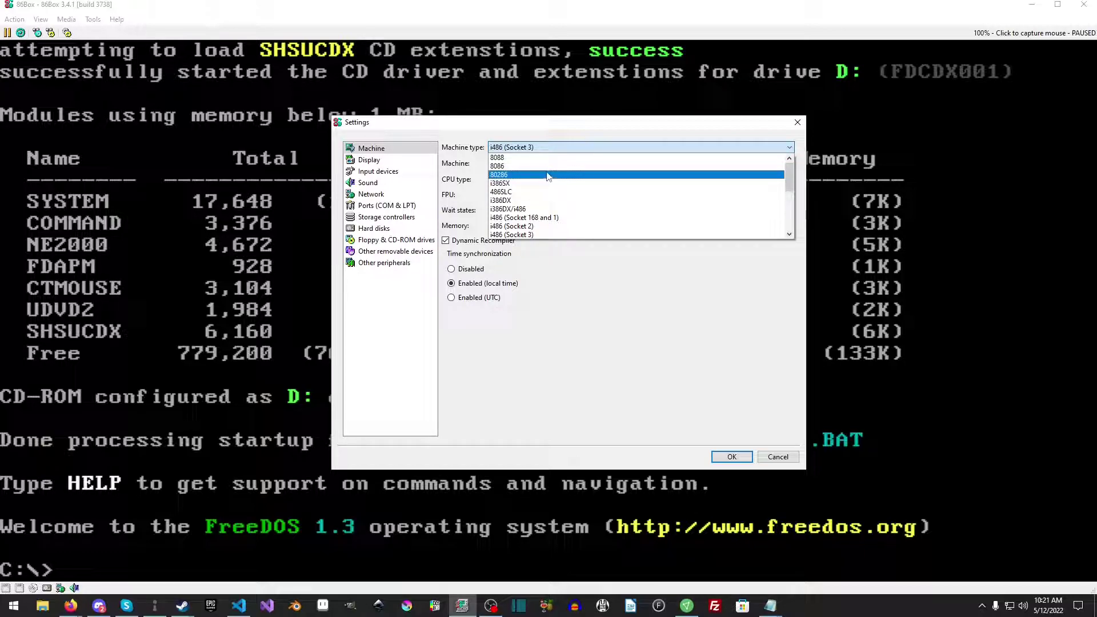
{"action": "left_click", "coordinate": [552, 166]}
{"action": "left_click", "coordinate": [566, 164]}
{"action": "scroll", "coordinate": [570, 177], "scroll_direction": "down", "scroll_amount": 2}
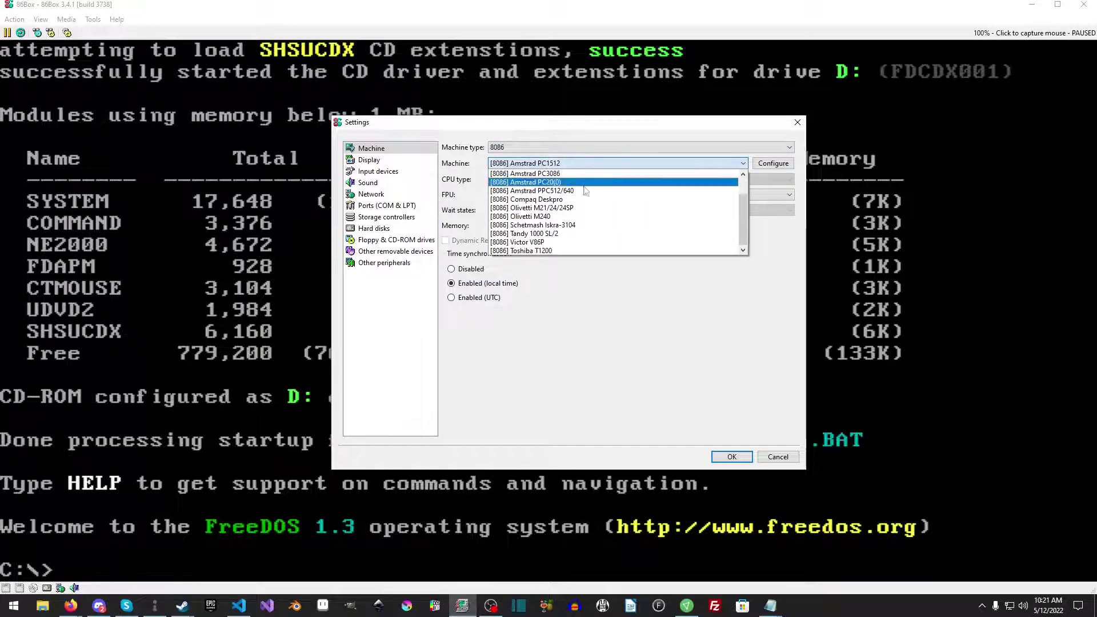
{"action": "left_click", "coordinate": [604, 237]}
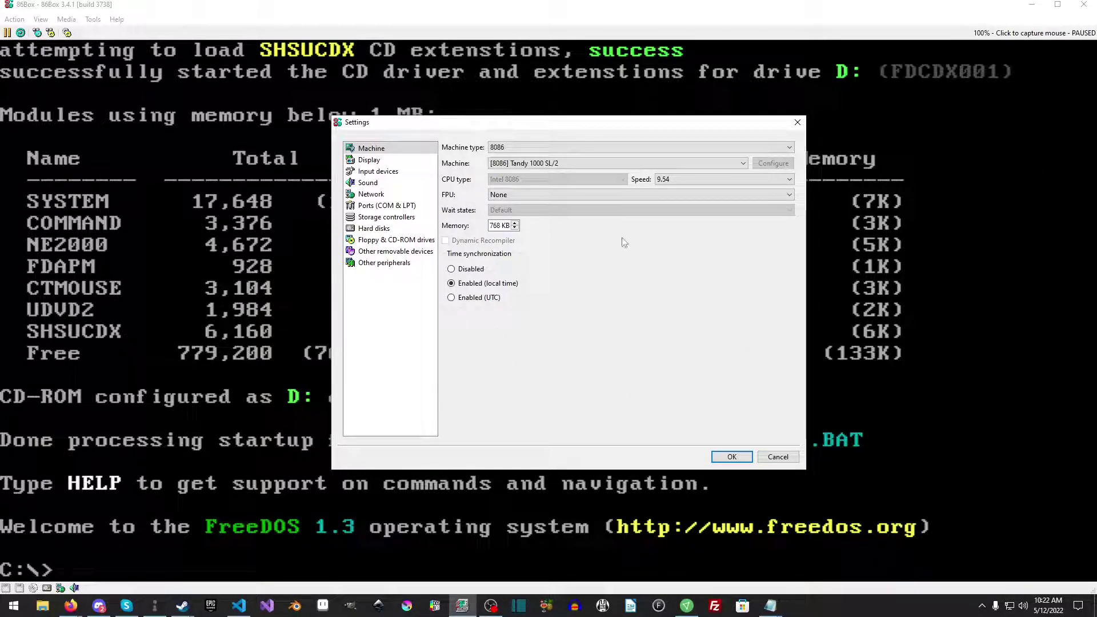
Set the CPU speed to 16 and the FPU to 8087
{"action": "left_click", "coordinate": [685, 180]}
{"action": "left_click", "coordinate": [679, 234]}
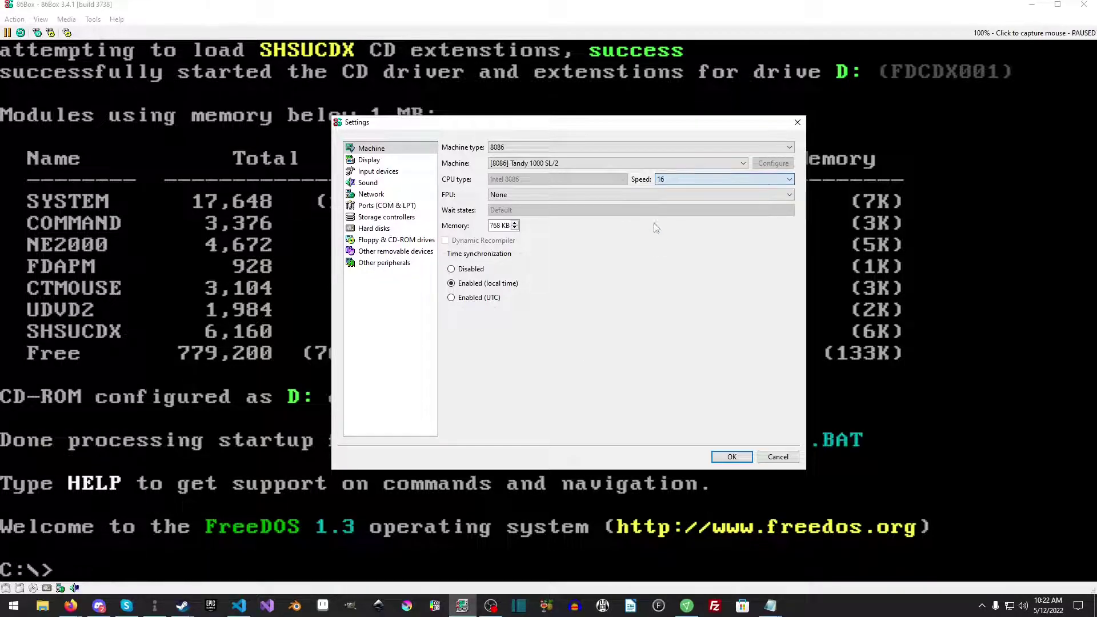
{"action": "left_click", "coordinate": [613, 199]}
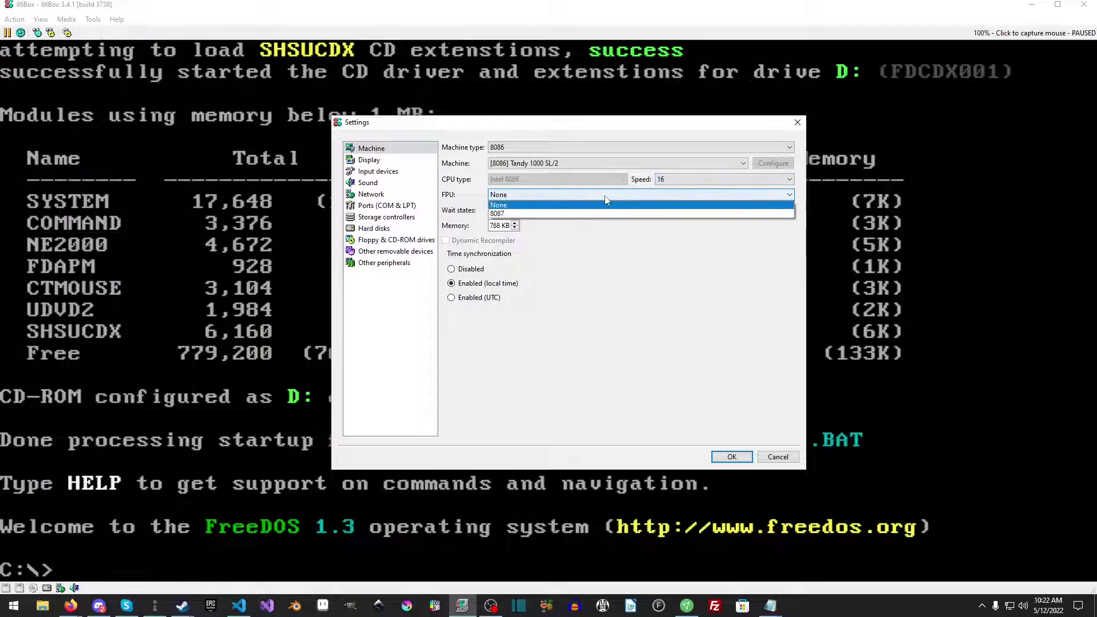
{"action": "left_click", "coordinate": [531, 216]}
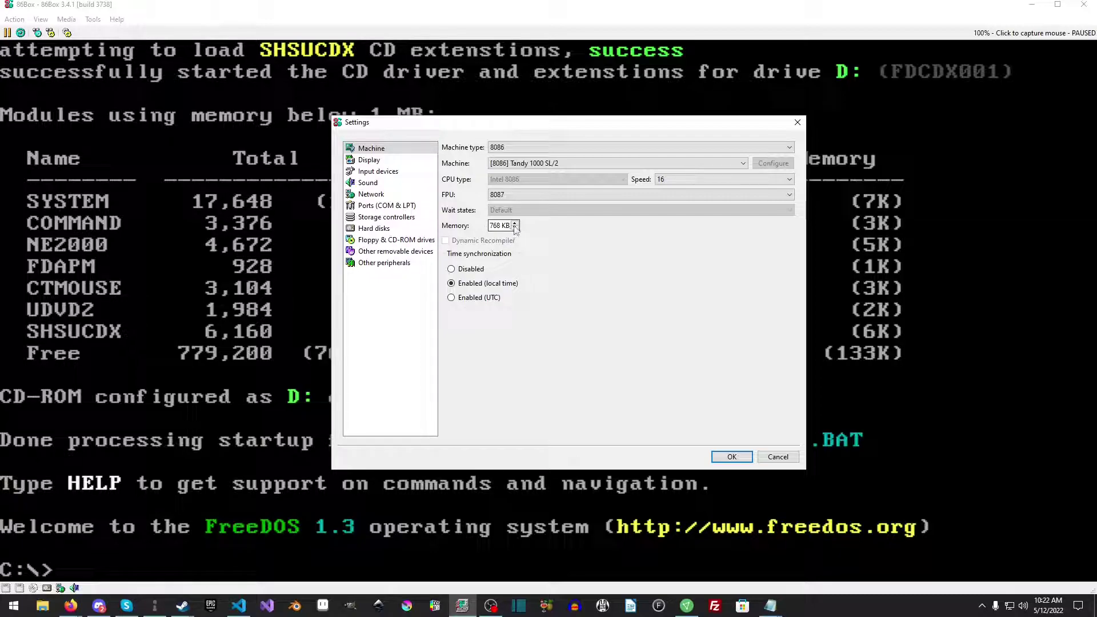
Set the mouse to Microsoft Serial Mouse and configure it with three buttons
{"action": "left_click", "coordinate": [419, 163]}
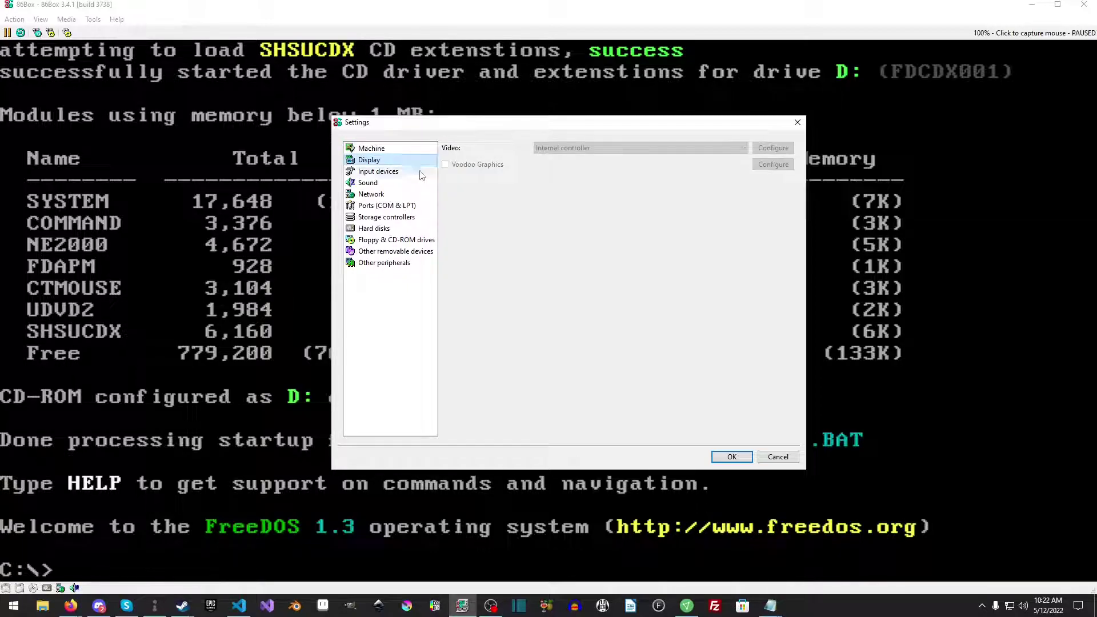
{"action": "left_click", "coordinate": [420, 171]}
{"action": "left_click", "coordinate": [534, 150]}
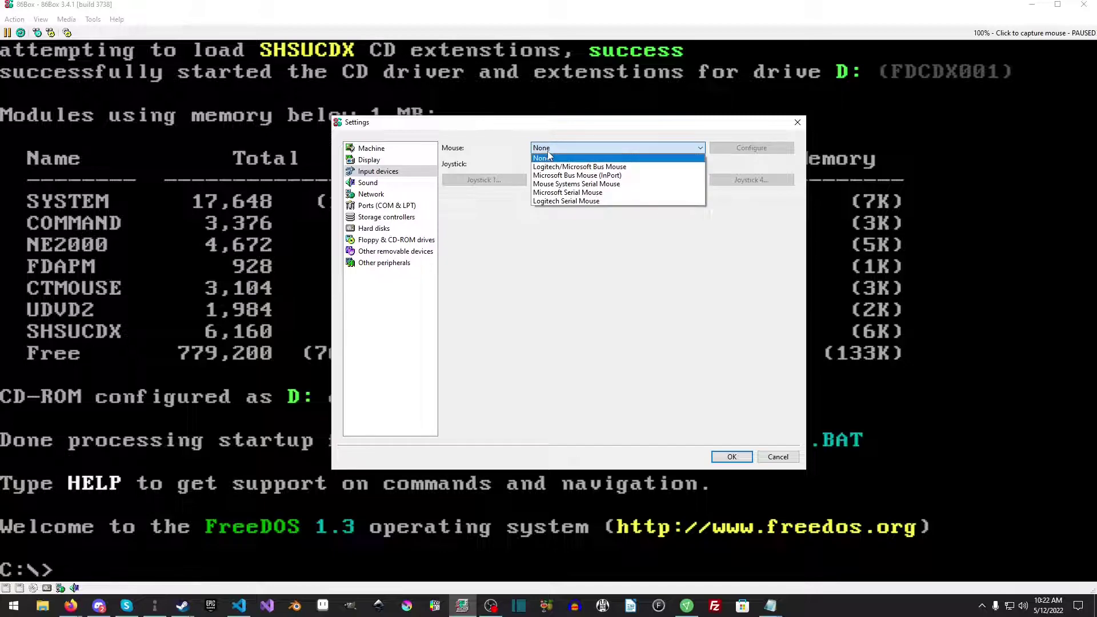
{"action": "left_click", "coordinate": [594, 193]}
{"action": "left_click", "coordinate": [752, 147]}
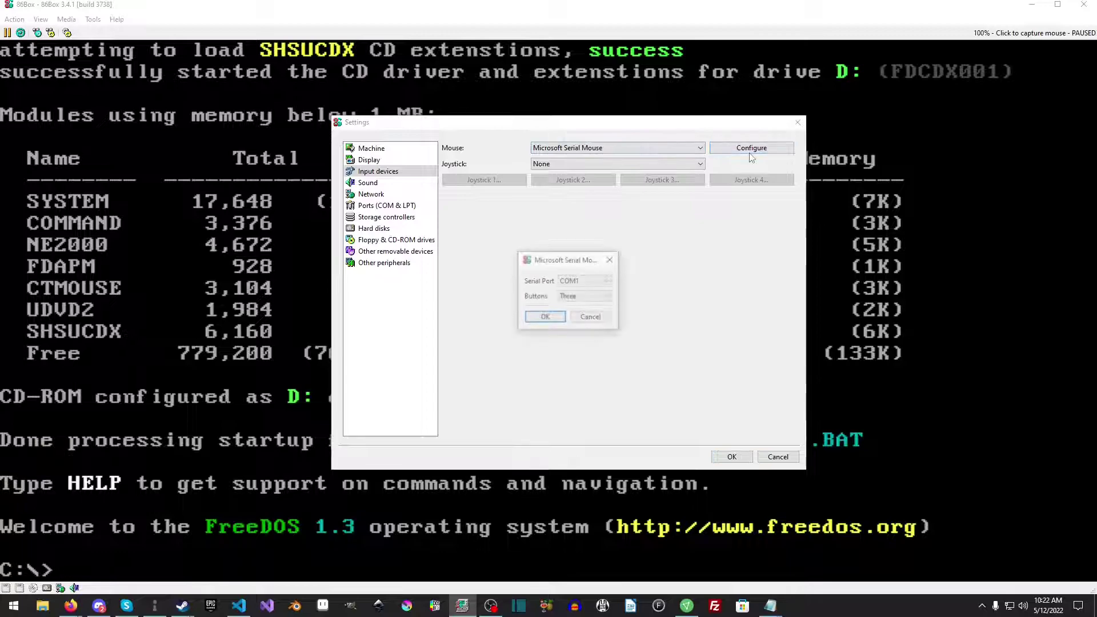
{"action": "left_click", "coordinate": [584, 297]}
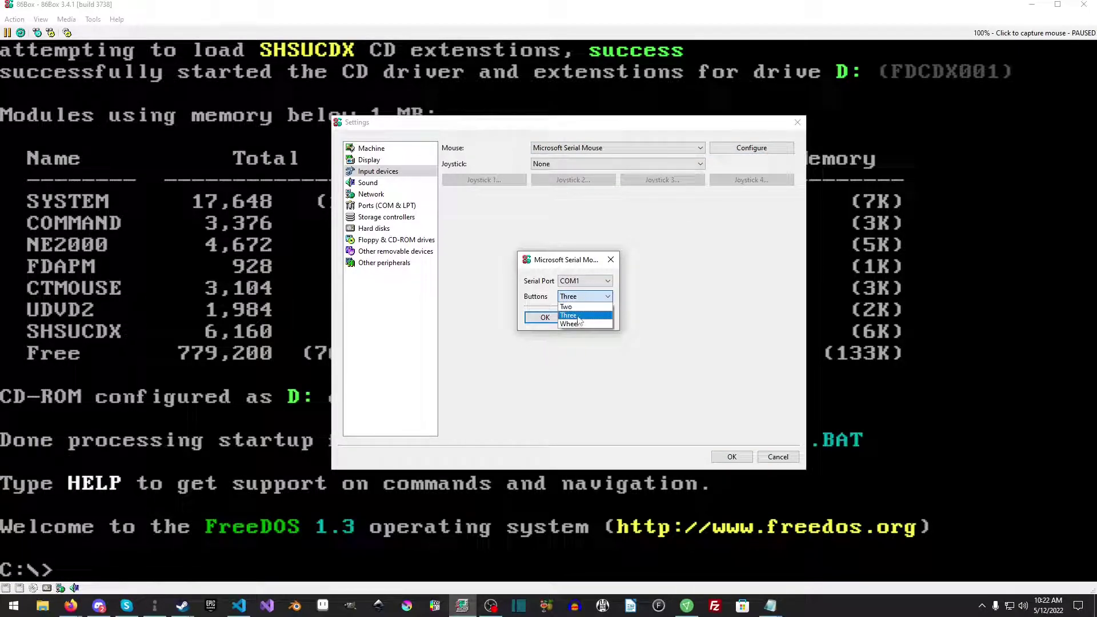
{"action": "left_click", "coordinate": [578, 316]}
{"action": "left_click", "coordinate": [544, 318]}
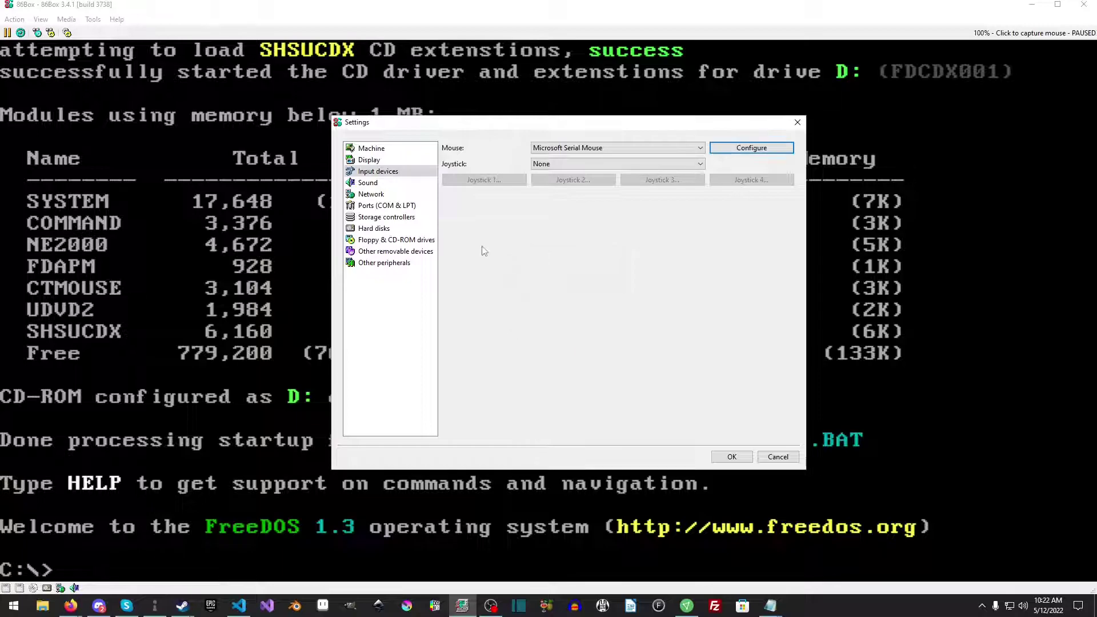
Set the sound card to [ISA] Sound Blaster v1.0
{"action": "left_click", "coordinate": [407, 184]}
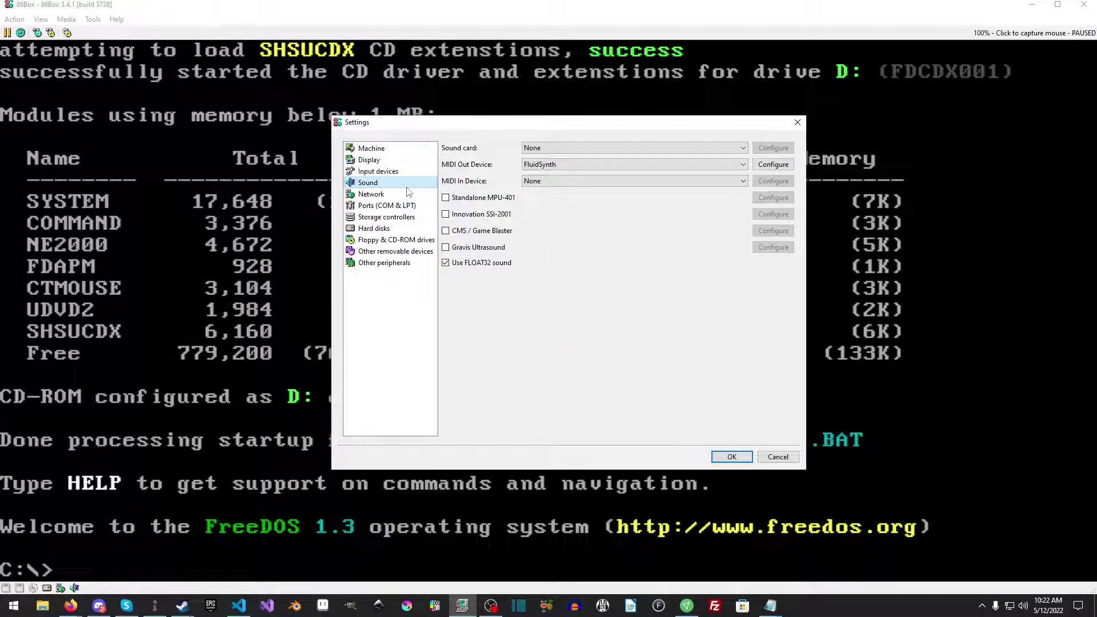
{"action": "left_click", "coordinate": [583, 150]}
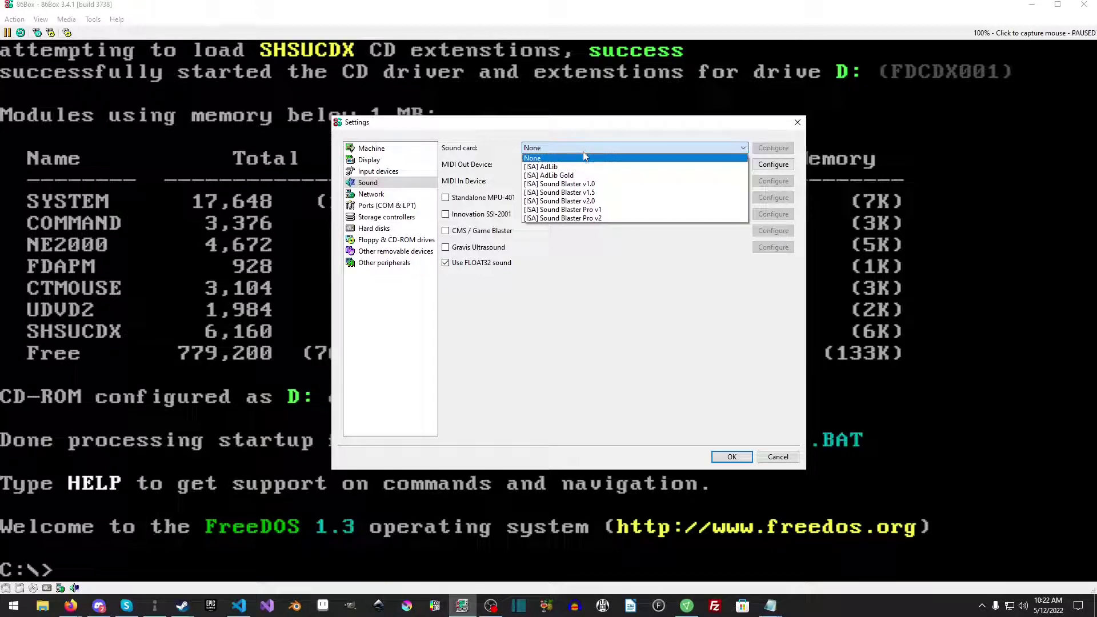
{"action": "left_click", "coordinate": [614, 184]}
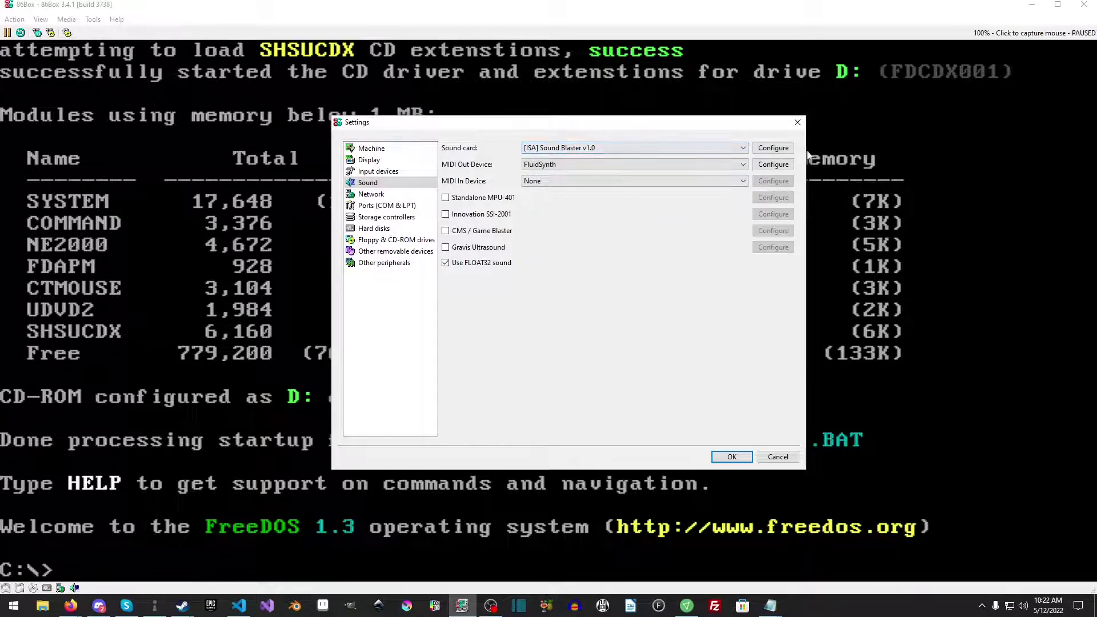
Review the Sound Blaster's address, IRQ and DMA configuration and the available MIDI out devices, discarding any changes
{"action": "left_click", "coordinate": [790, 149]}
{"action": "left_click", "coordinate": [606, 277]}
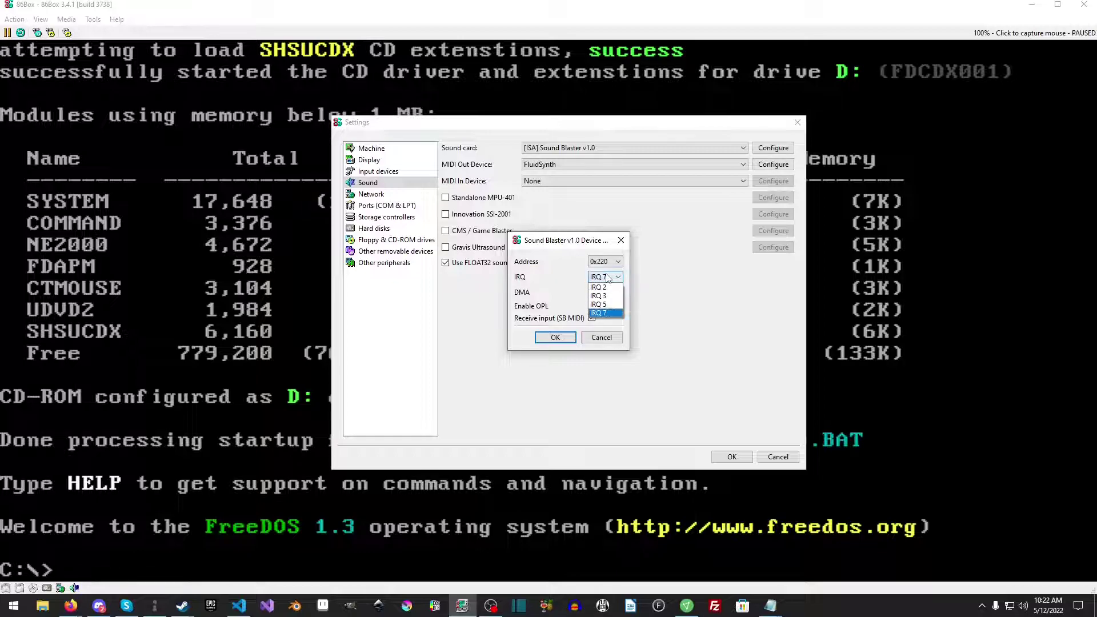
{"action": "left_click", "coordinate": [599, 313]}
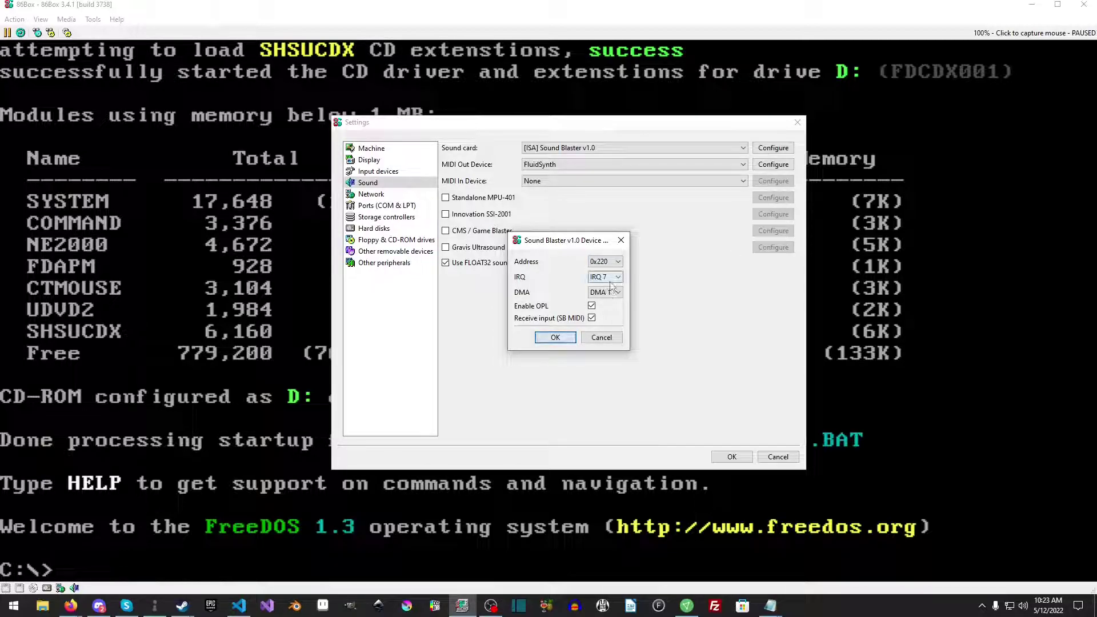
{"action": "left_click", "coordinate": [616, 339]}
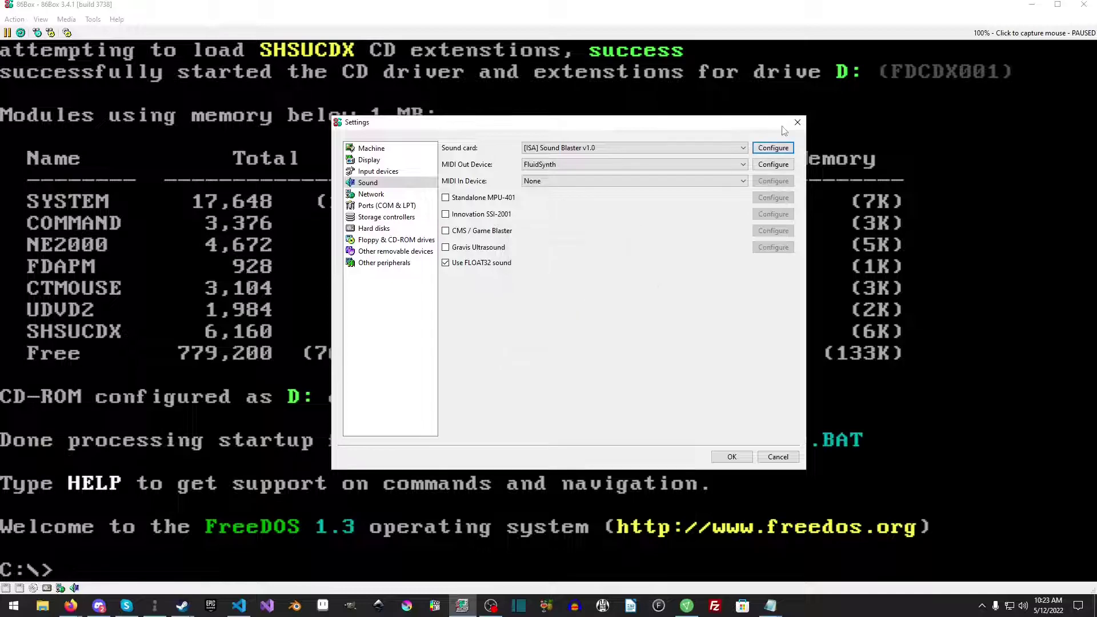
{"action": "left_click", "coordinate": [781, 152]}
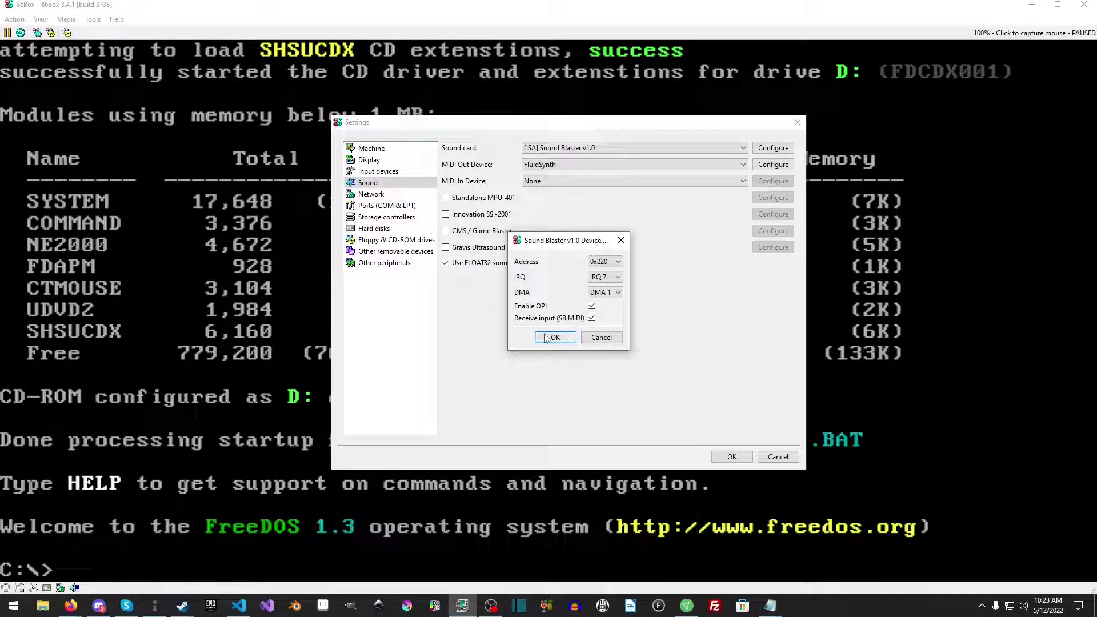
{"action": "left_click", "coordinate": [608, 337]}
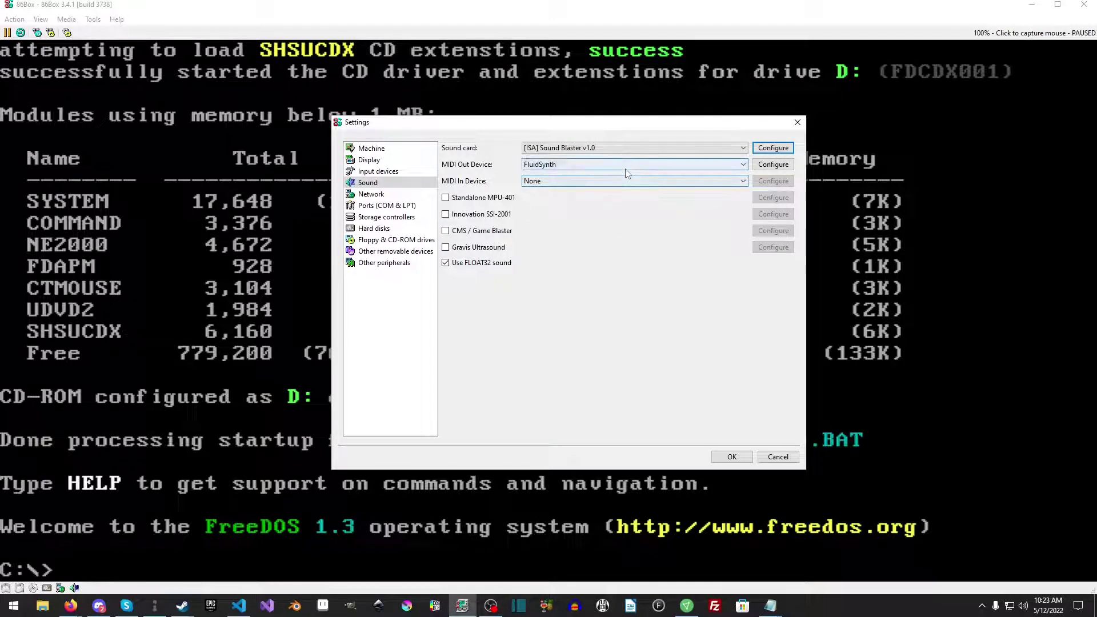
{"action": "left_click", "coordinate": [664, 166]}
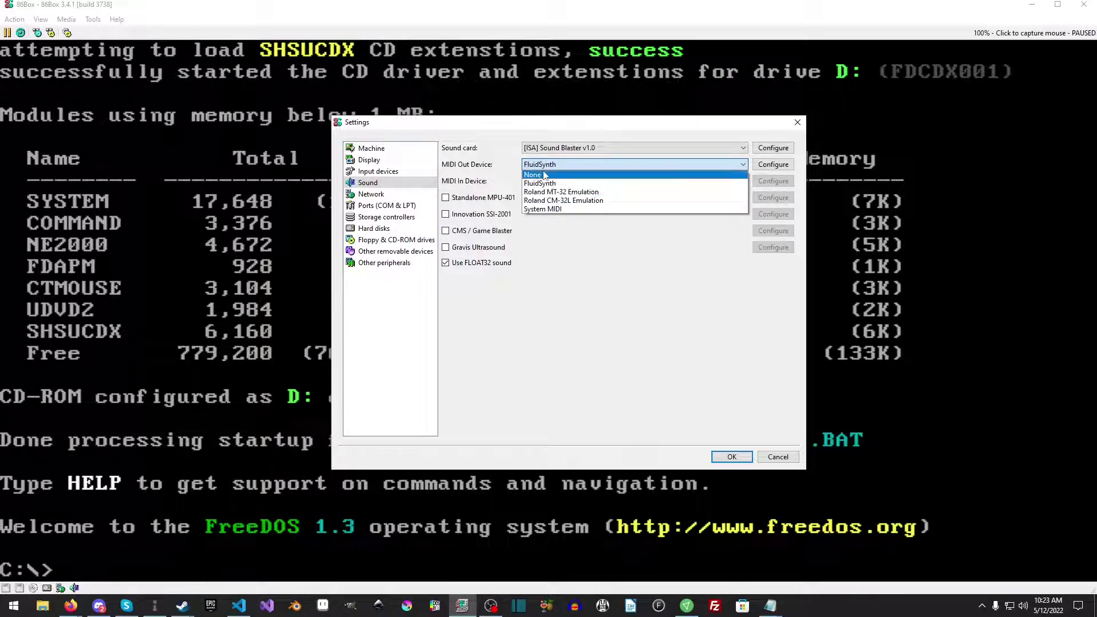
{"action": "left_click", "coordinate": [618, 165]}
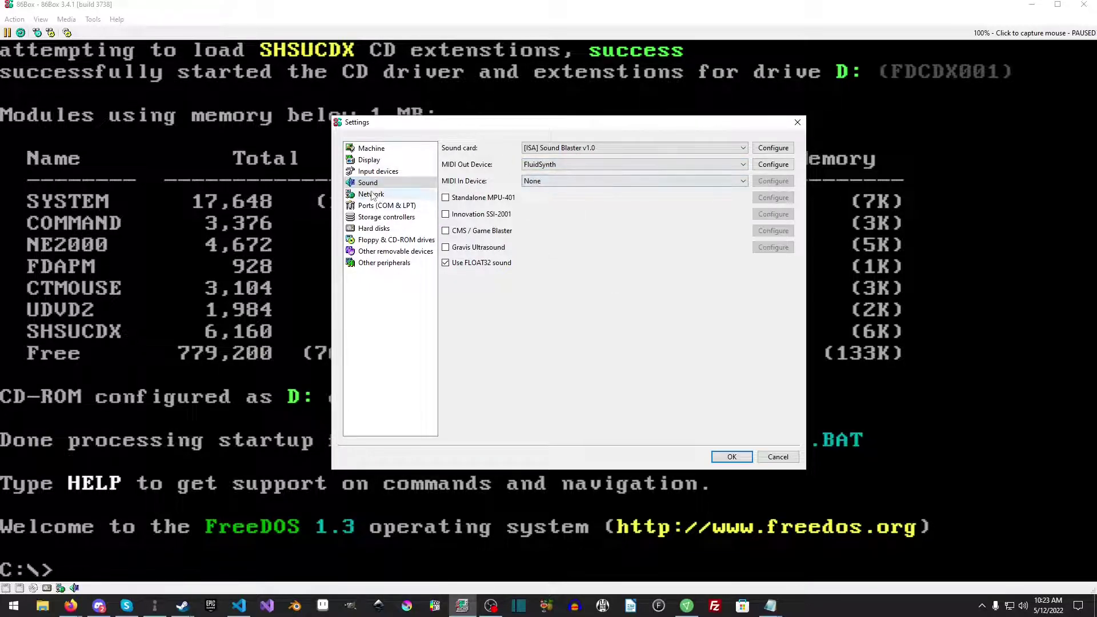
Set the network type to SLiRP with the [ISA] Novell NE1000 adapter, and check the adapter's address and IRQ options
{"action": "left_click", "coordinate": [372, 194]}
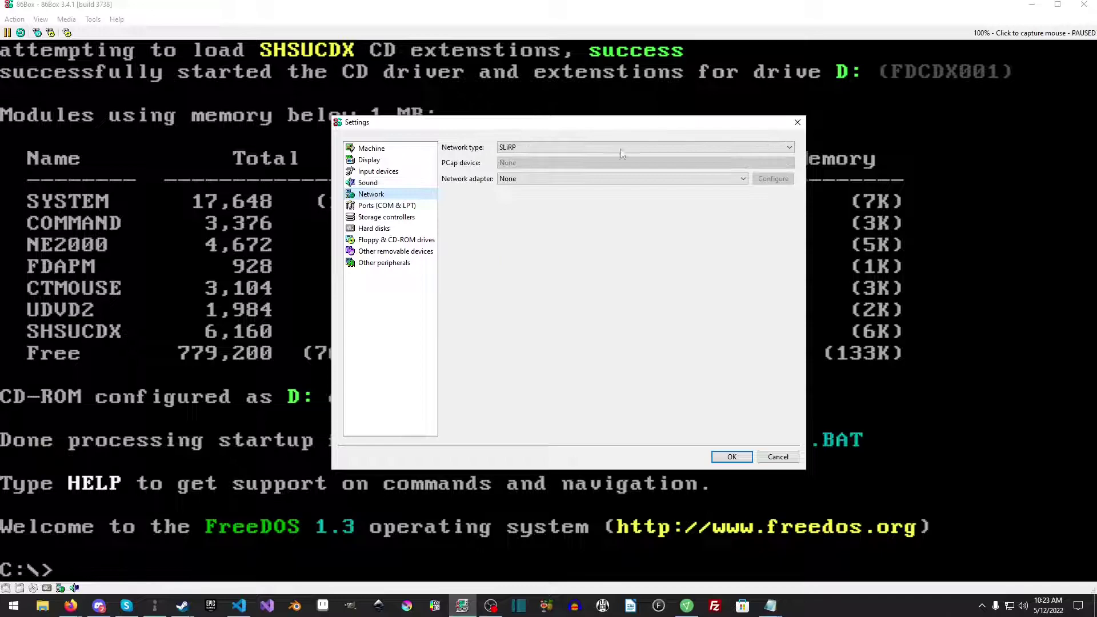
{"action": "left_click", "coordinate": [558, 147]}
{"action": "left_click", "coordinate": [552, 172]}
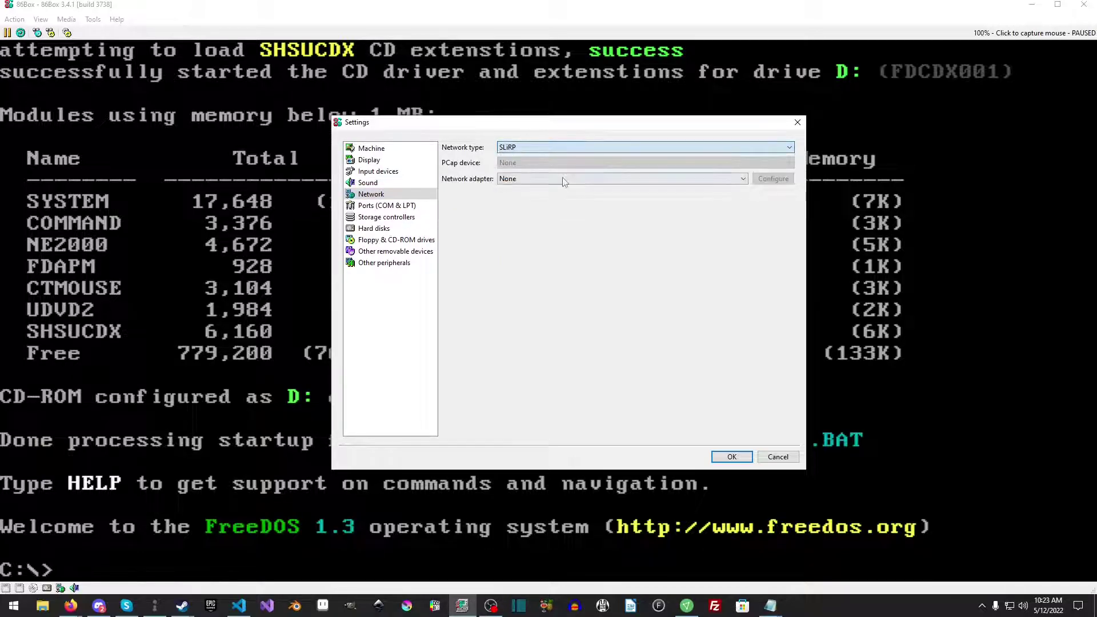
{"action": "left_click", "coordinate": [563, 180]}
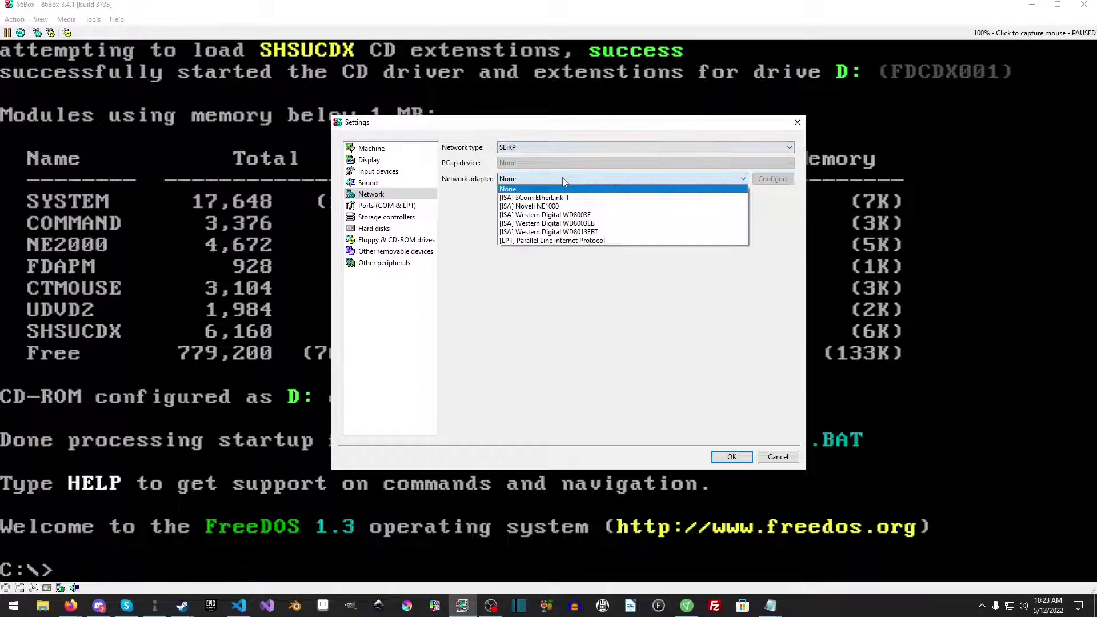
{"action": "left_click", "coordinate": [584, 207]}
{"action": "left_click", "coordinate": [773, 179]}
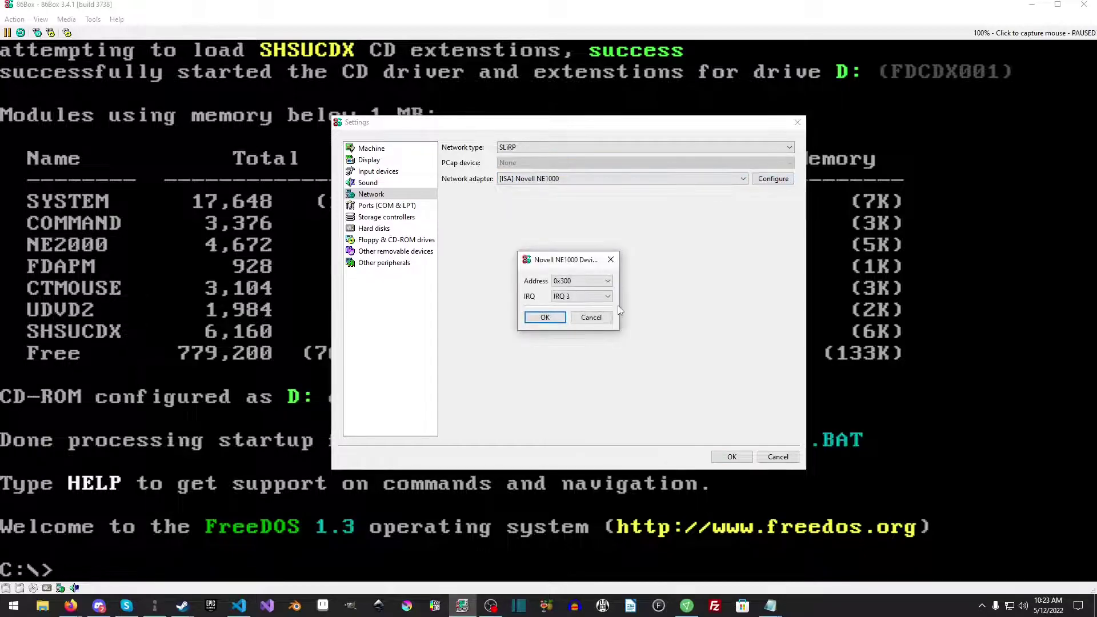
{"action": "left_click", "coordinate": [600, 296]}
{"action": "left_click", "coordinate": [580, 296]}
{"action": "left_click", "coordinate": [604, 320]}
Set the floppy controller to [ISA] Magitronic B215 and the hard disk controller to [ISA] Acculogic XT IDE
{"action": "left_click", "coordinate": [400, 205]}
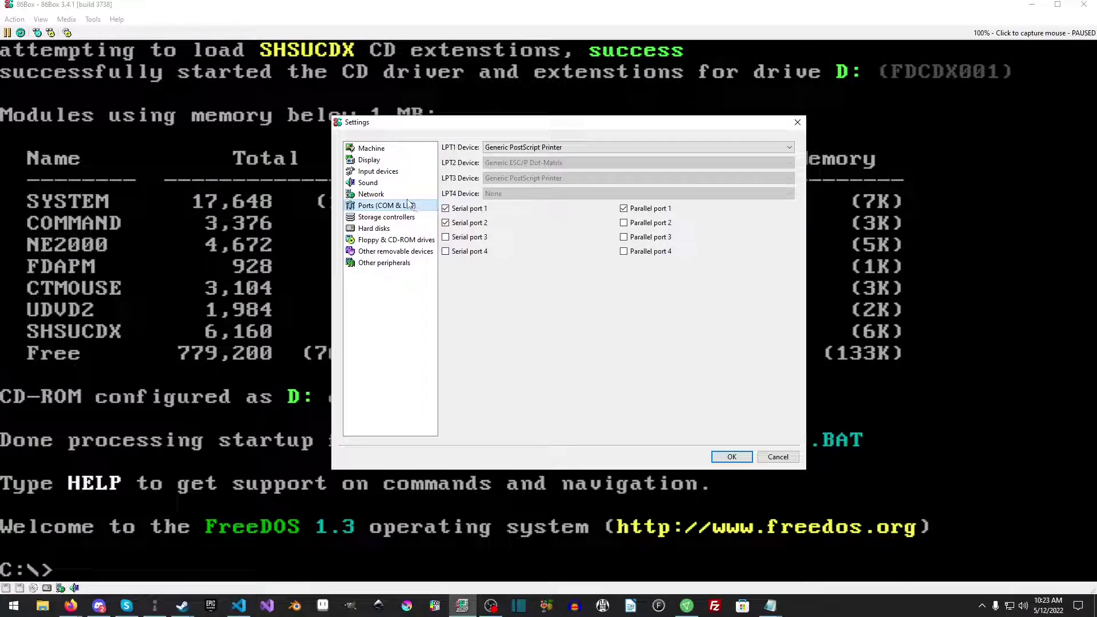
{"action": "left_click", "coordinate": [408, 197]}
{"action": "left_click", "coordinate": [432, 206]}
{"action": "left_click", "coordinate": [409, 219]}
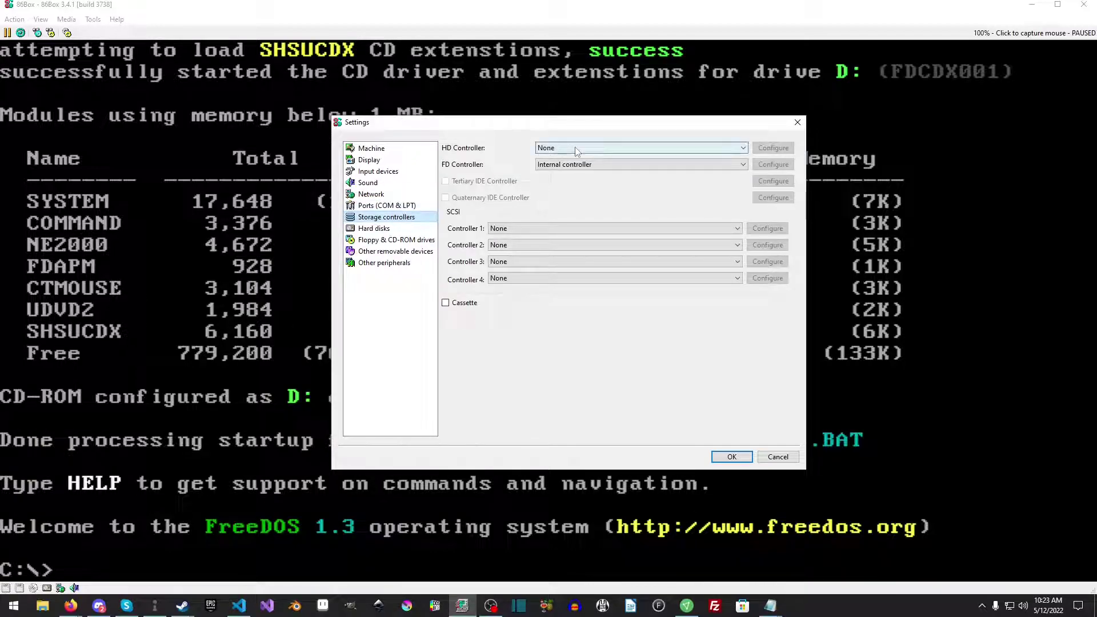
{"action": "left_click", "coordinate": [597, 164]}
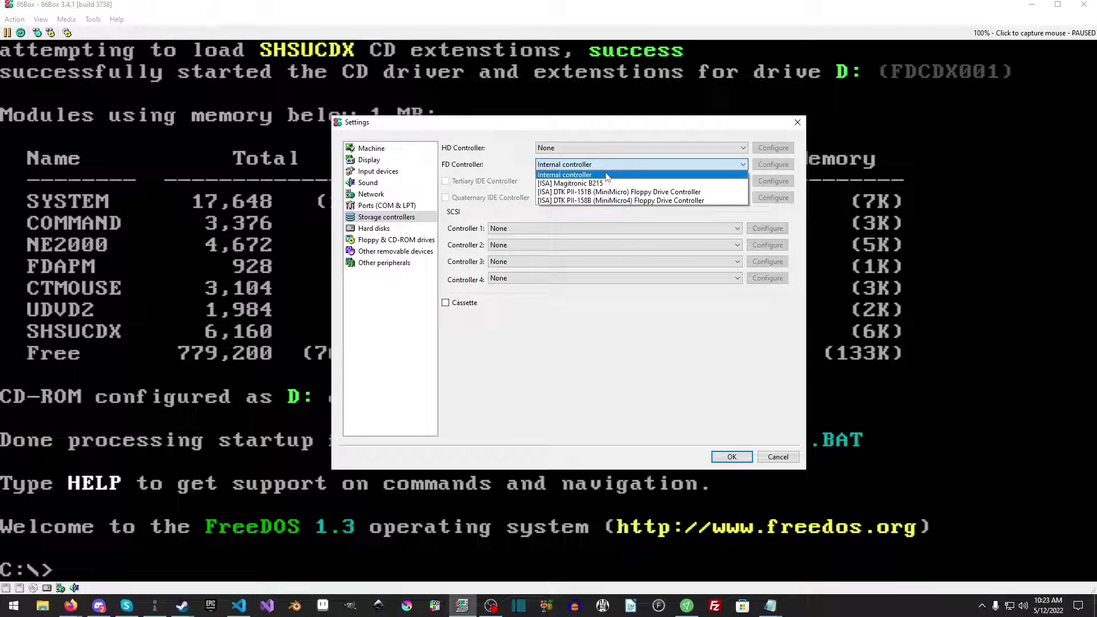
{"action": "left_click", "coordinate": [606, 181]}
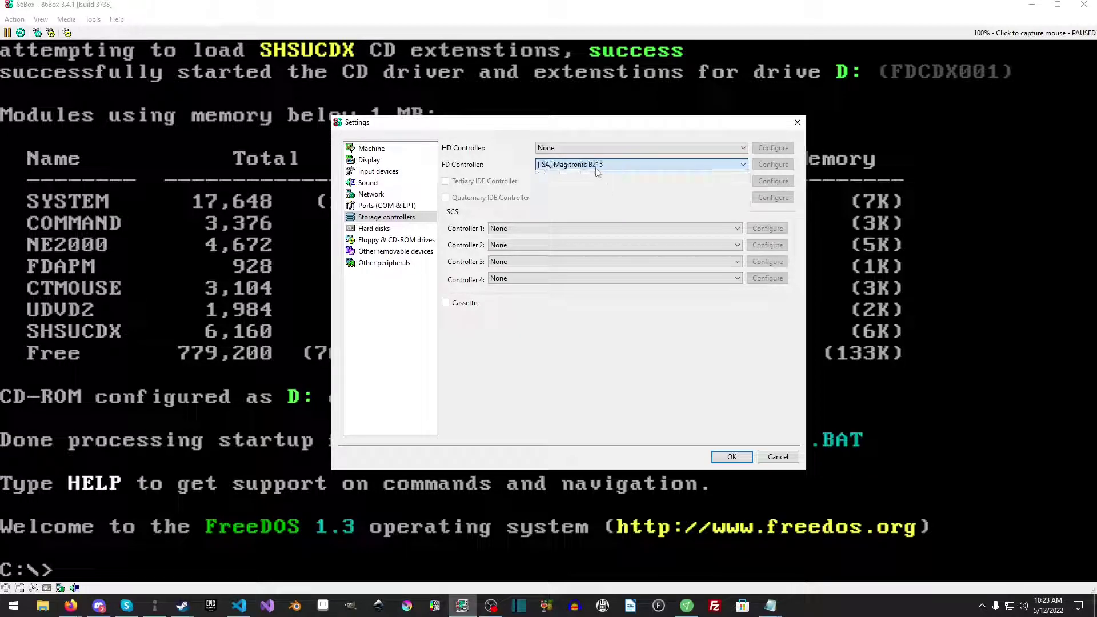
{"action": "left_click", "coordinate": [579, 149]}
{"action": "scroll", "coordinate": [579, 171], "scroll_direction": "down", "scroll_amount": 1}
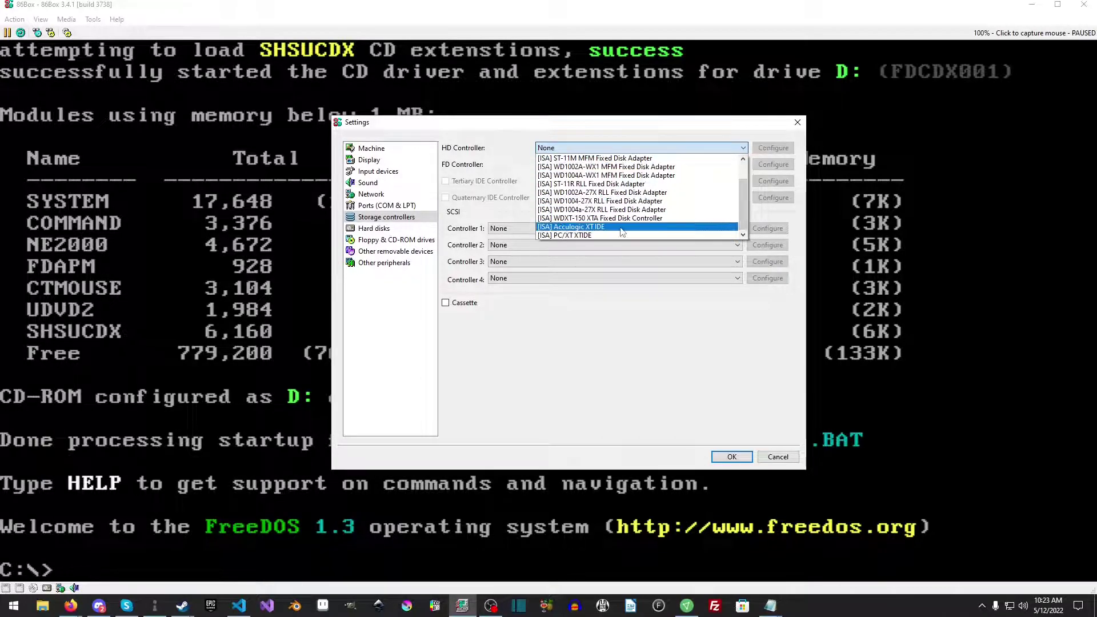
{"action": "left_click", "coordinate": [622, 227]}
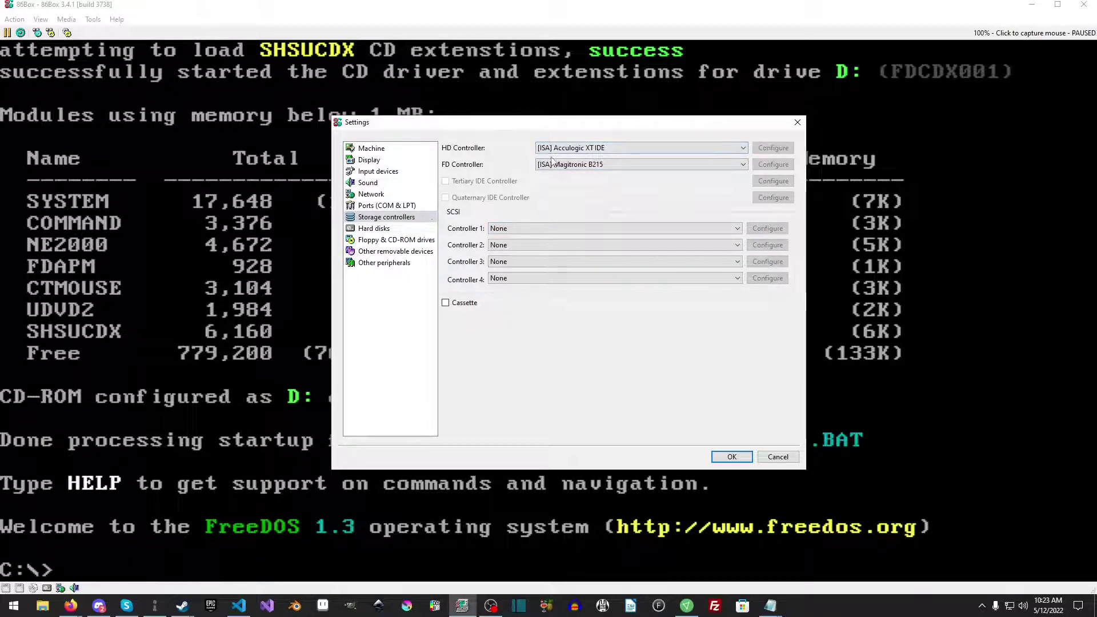
Remove the hd/FDOS1.vhd disk from the machine's hard disks
{"action": "left_click", "coordinate": [414, 228]}
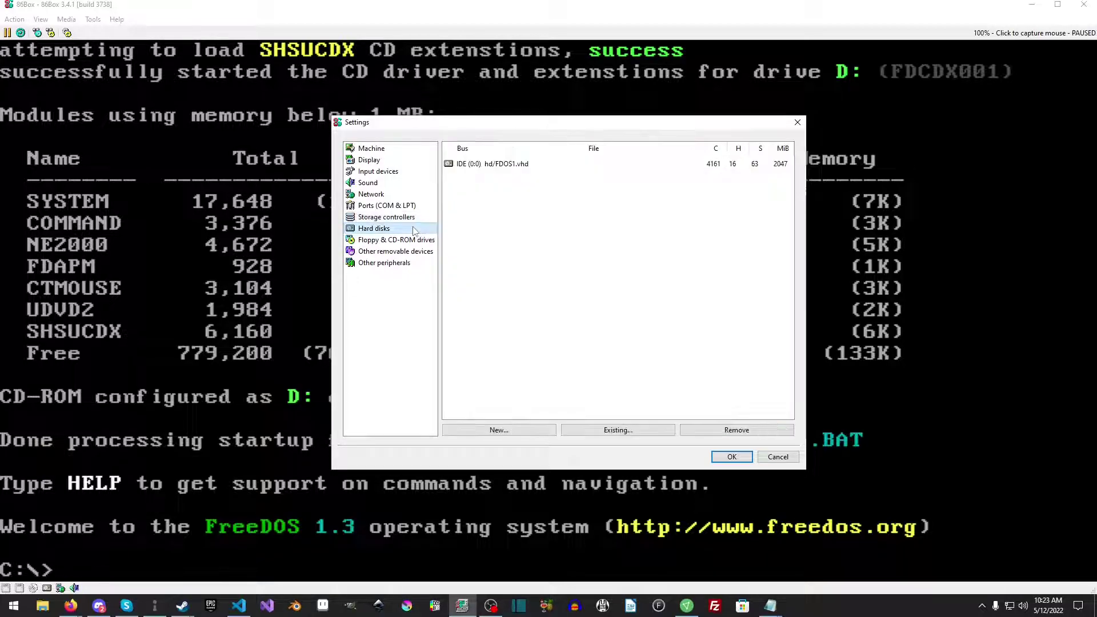
{"action": "left_click", "coordinate": [539, 164]}
{"action": "left_click", "coordinate": [709, 429]}
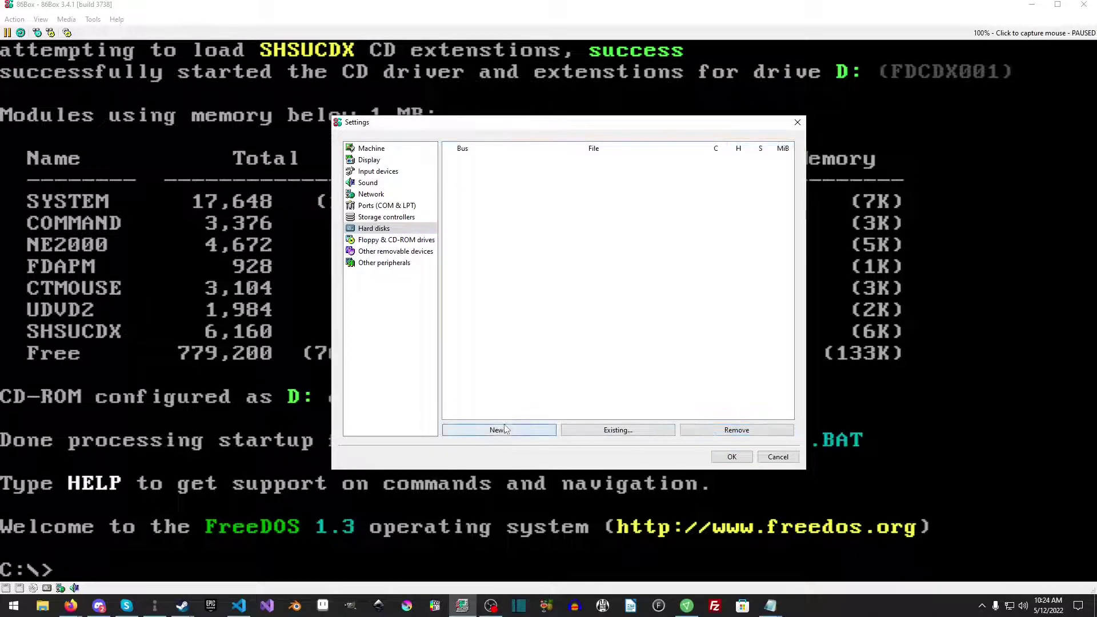
Start a new IDE hard disk stored as the fixed-size VHD TANDY1.vhd in the 86Box hd folder, replacing the existing file
{"action": "left_click", "coordinate": [500, 430]}
{"action": "left_click", "coordinate": [574, 280]}
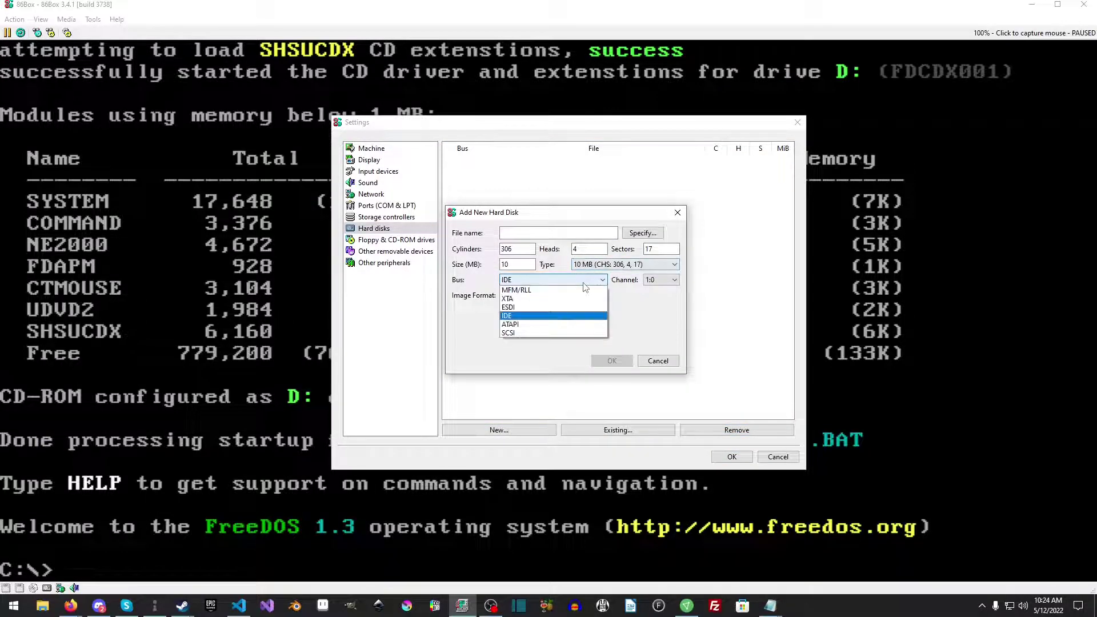
{"action": "left_click", "coordinate": [548, 309]}
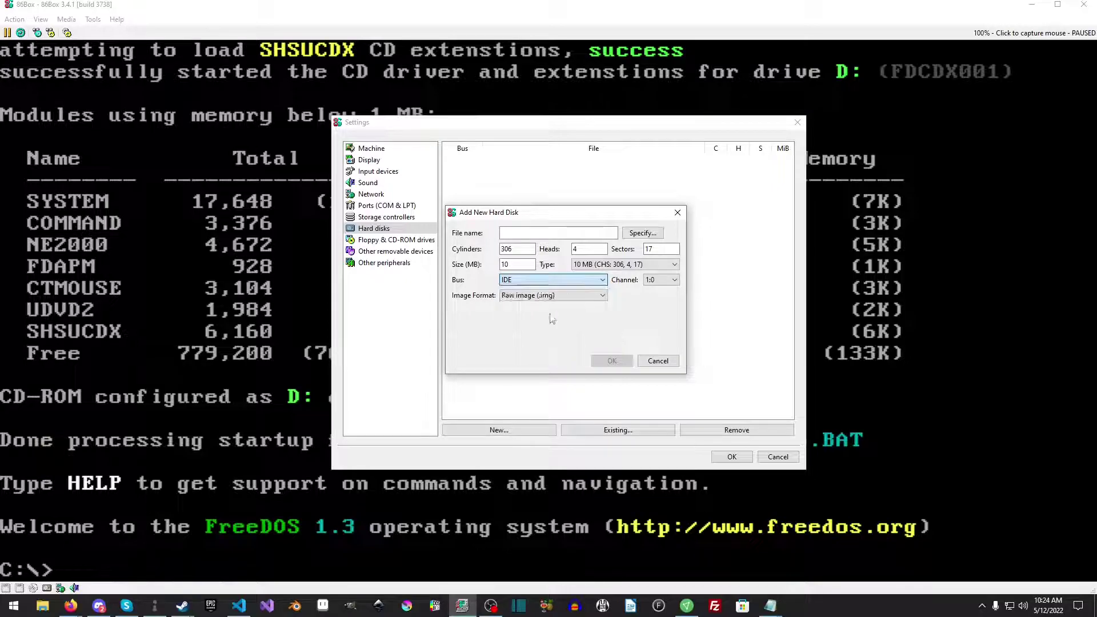
{"action": "left_click", "coordinate": [635, 231]}
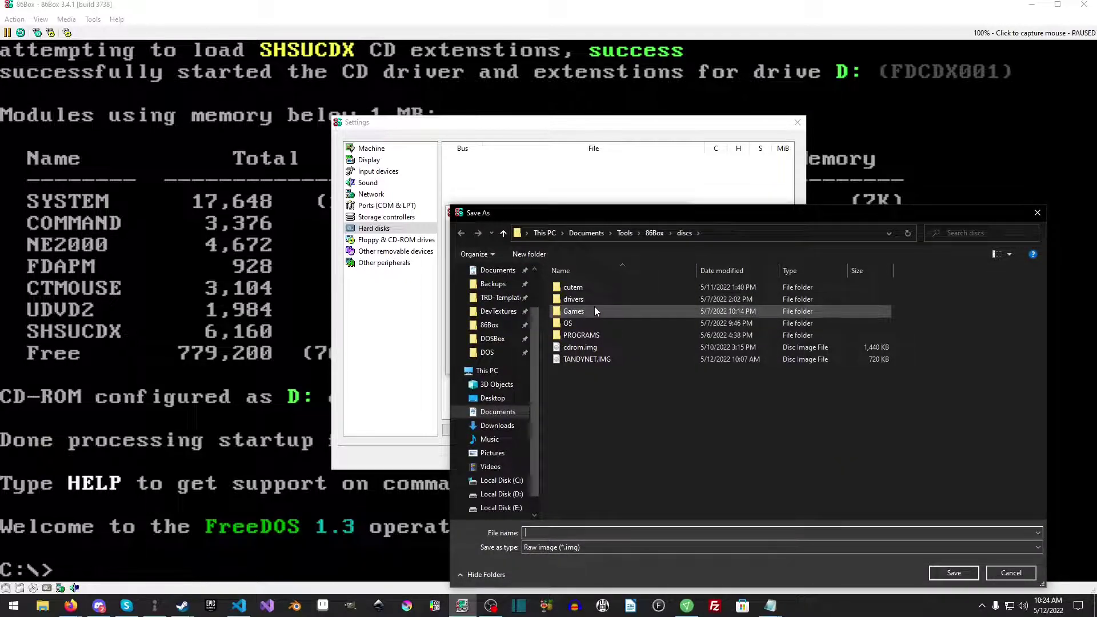
{"action": "left_click", "coordinate": [655, 232]}
{"action": "double_click", "coordinate": [596, 297]}
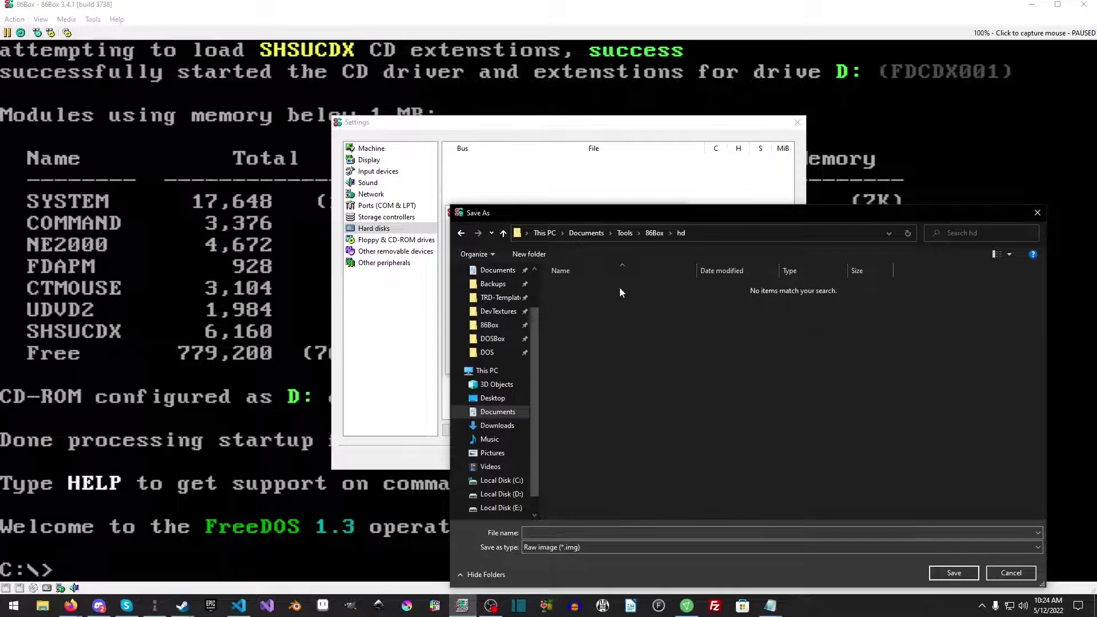
{"action": "left_click", "coordinate": [557, 547]}
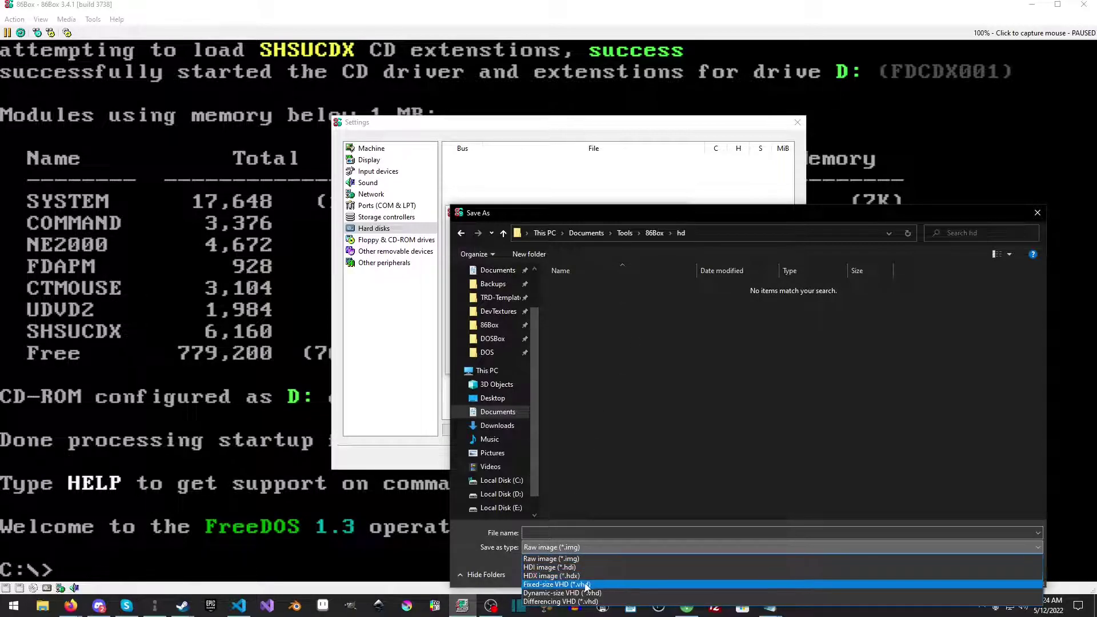
{"action": "left_click", "coordinate": [558, 584]}
{"action": "left_click", "coordinate": [589, 312]}
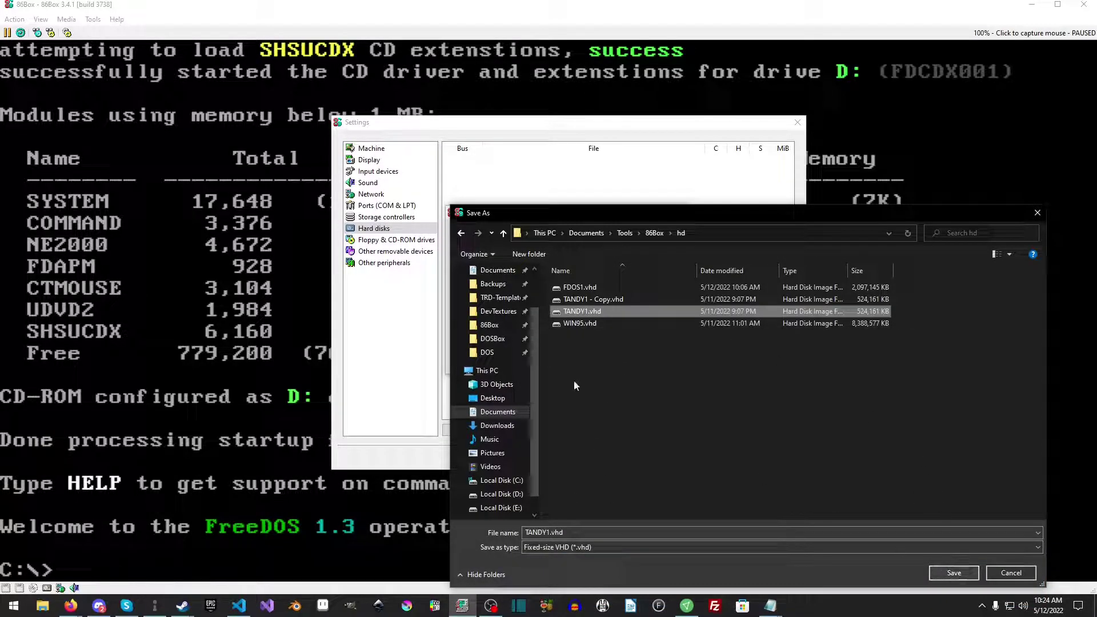
{"action": "left_click", "coordinate": [954, 573]}
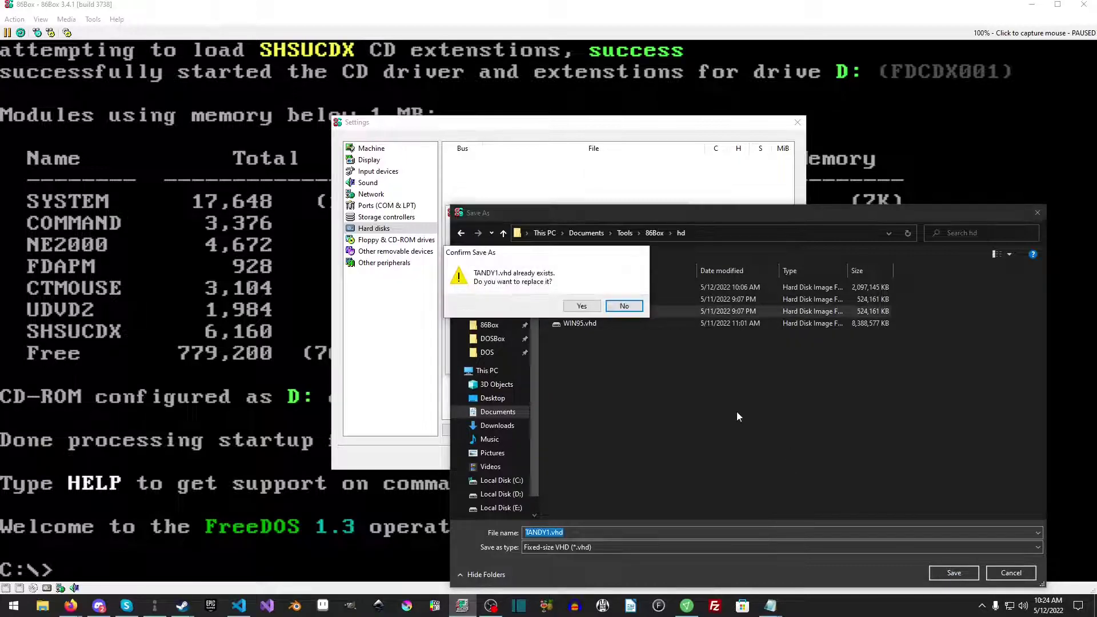
{"action": "left_click", "coordinate": [583, 309]}
Set the new disk's type to 234 MB (CHS: 967, 16, 31) on channel 0:0 and create the disk image
{"action": "left_click", "coordinate": [634, 264]}
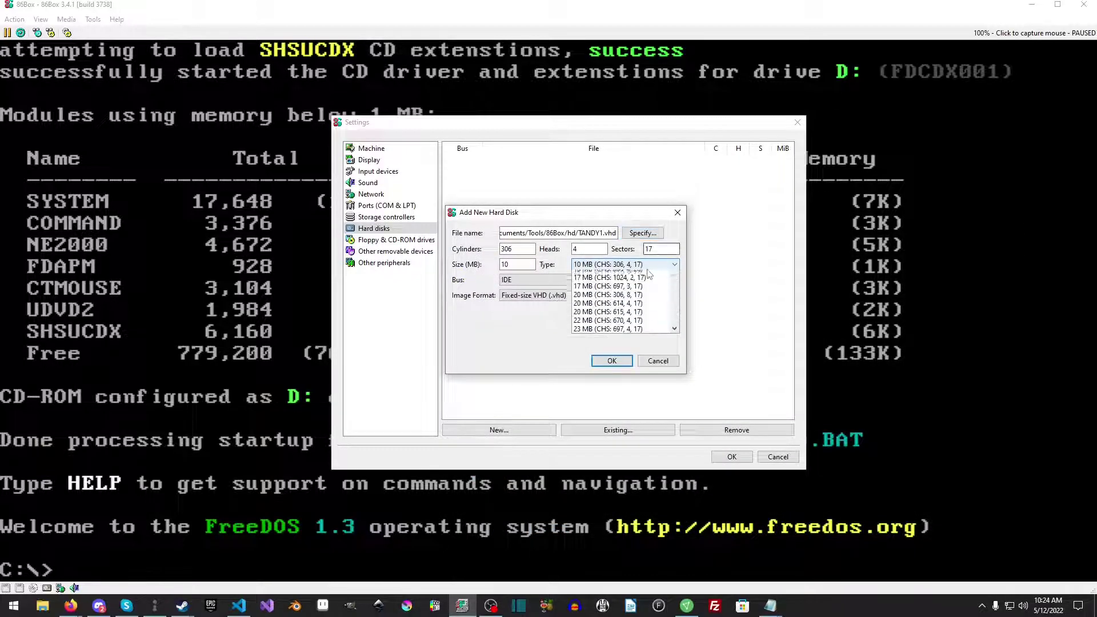
{"action": "scroll", "coordinate": [640, 303], "scroll_direction": "down", "scroll_amount": 5}
{"action": "scroll", "coordinate": [642, 303], "scroll_direction": "down", "scroll_amount": 10}
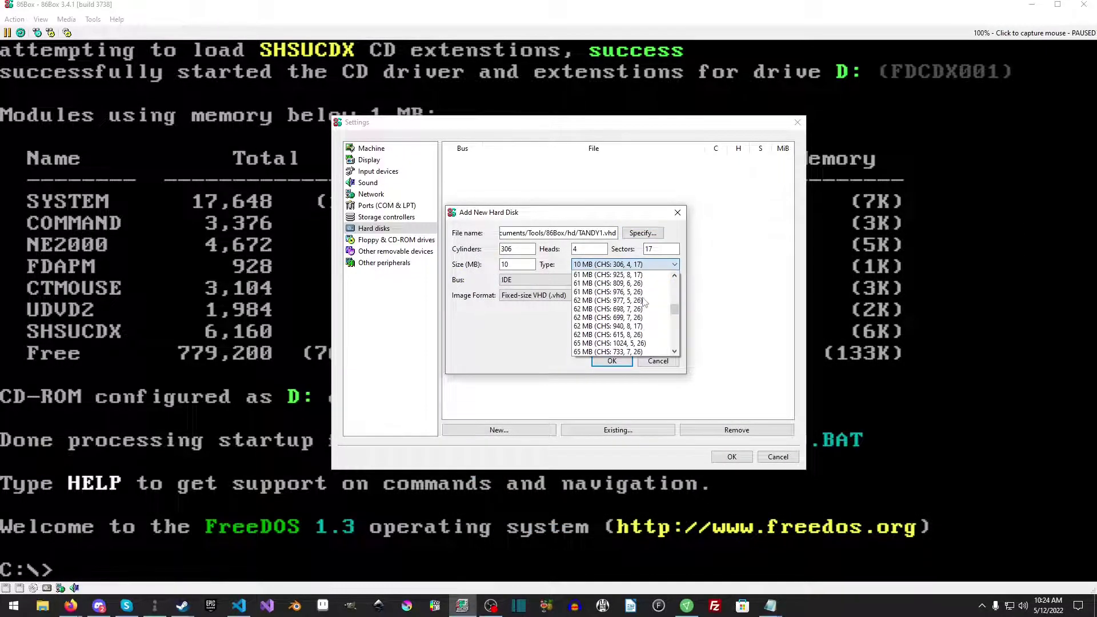
{"action": "scroll", "coordinate": [644, 301], "scroll_direction": "down", "scroll_amount": 15}
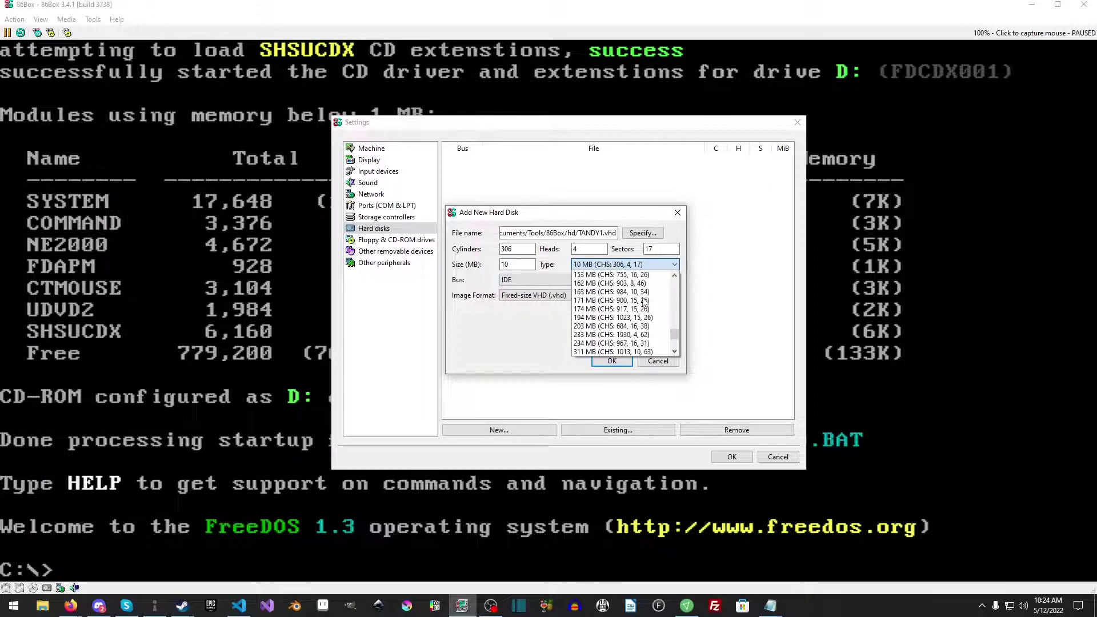
{"action": "scroll", "coordinate": [640, 306], "scroll_direction": "up", "scroll_amount": 2}
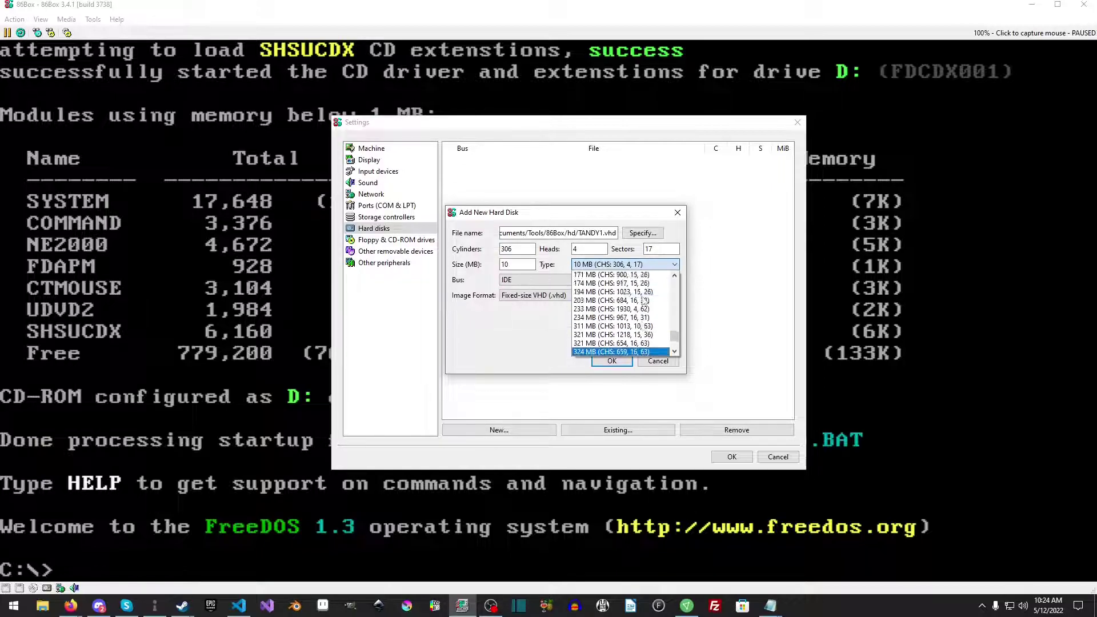
{"action": "left_click", "coordinate": [611, 317]}
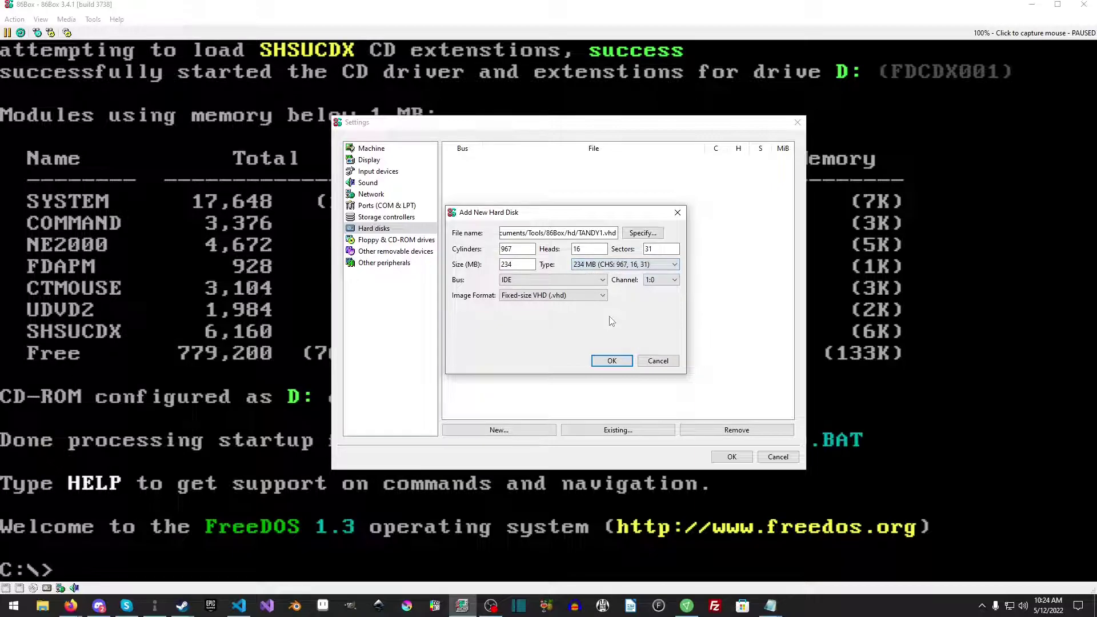
{"action": "left_click", "coordinate": [666, 279]}
{"action": "left_click", "coordinate": [668, 290]}
{"action": "left_click", "coordinate": [601, 366]}
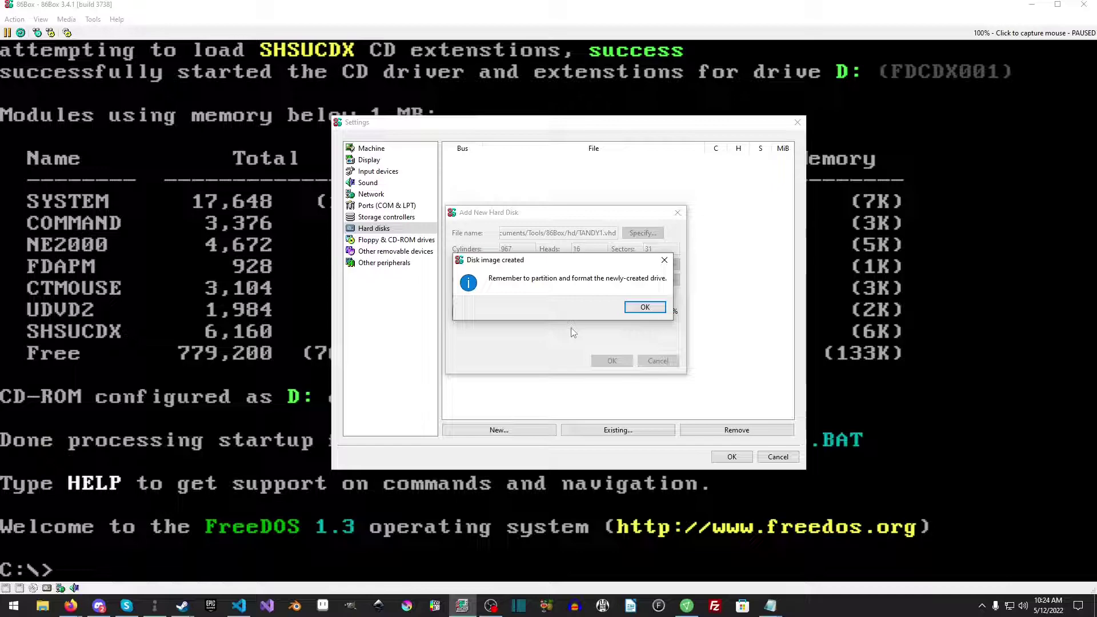
{"action": "left_click", "coordinate": [652, 308]}
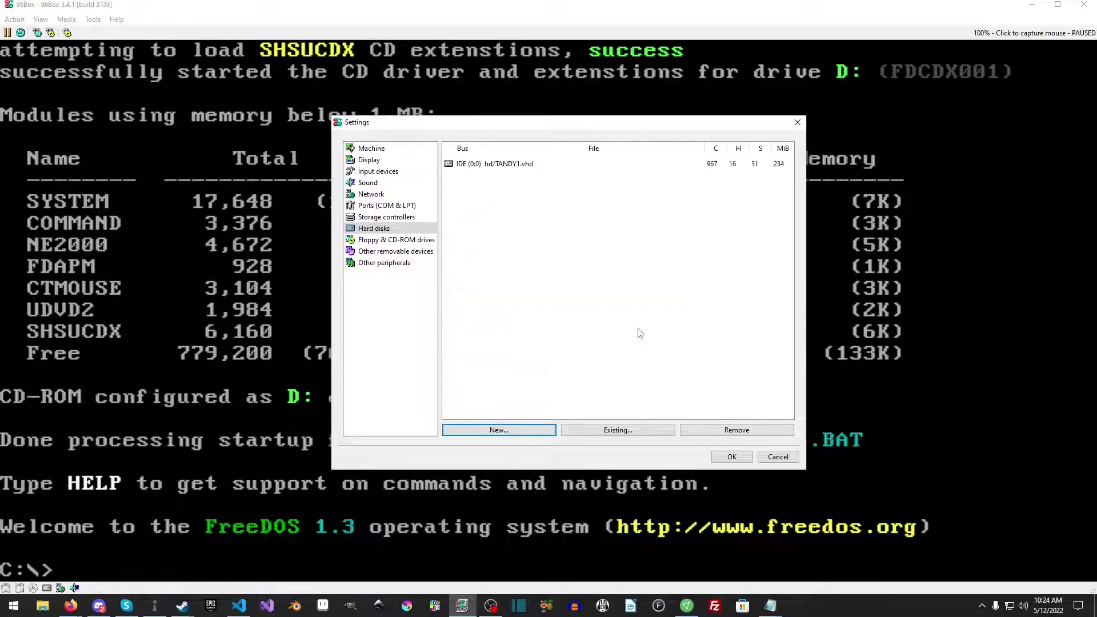
Change the second floppy drive to 5.25" 1.2M and disable the ATAPI CD-ROM drive
{"action": "left_click", "coordinate": [388, 241]}
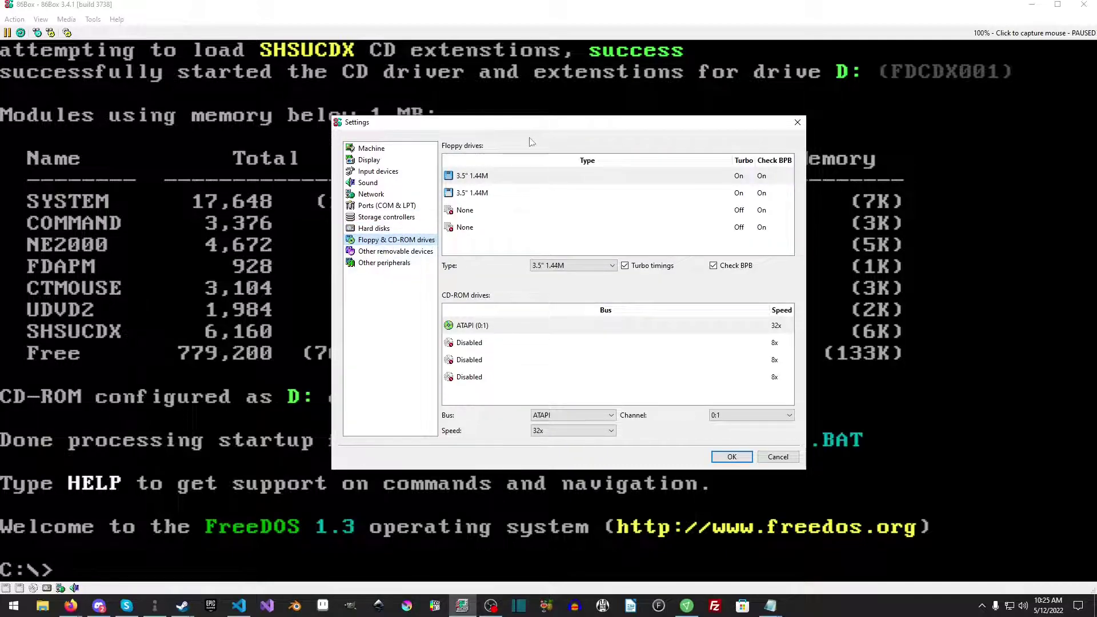
{"action": "left_click", "coordinate": [485, 179]}
{"action": "left_click", "coordinate": [485, 193]}
{"action": "left_click", "coordinate": [571, 265]}
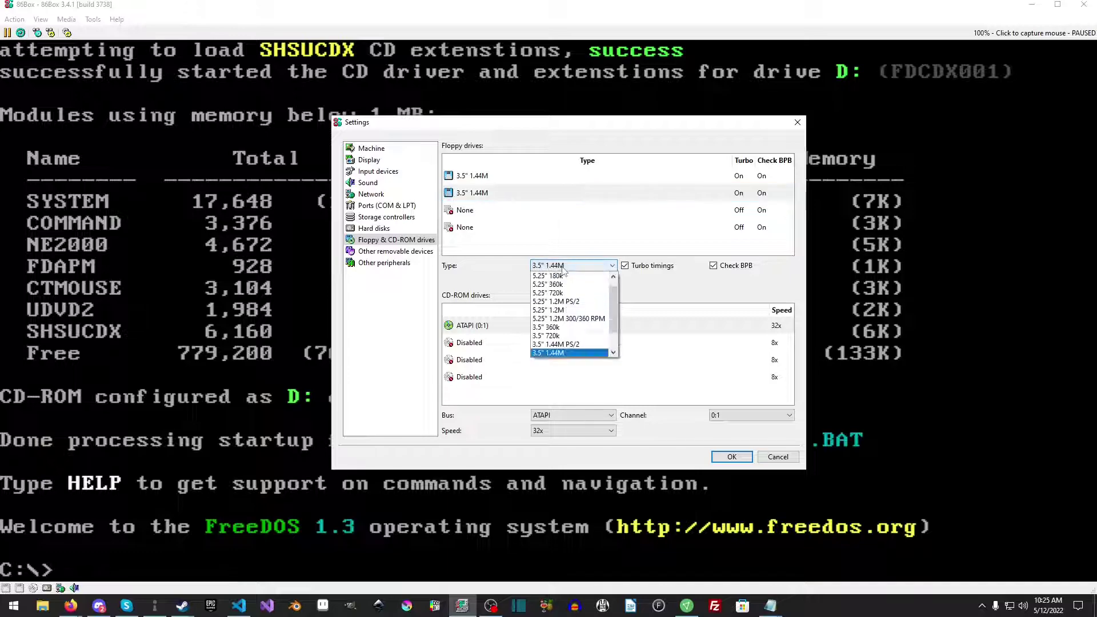
{"action": "left_click", "coordinate": [581, 311]}
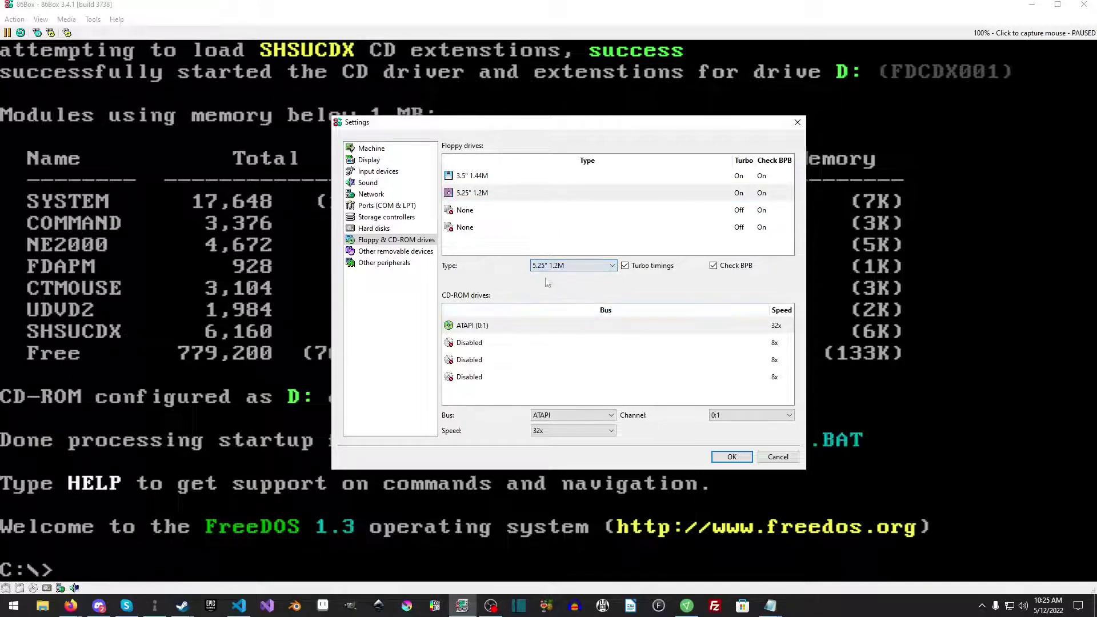
{"action": "left_click", "coordinate": [475, 326]}
{"action": "left_click", "coordinate": [572, 415]}
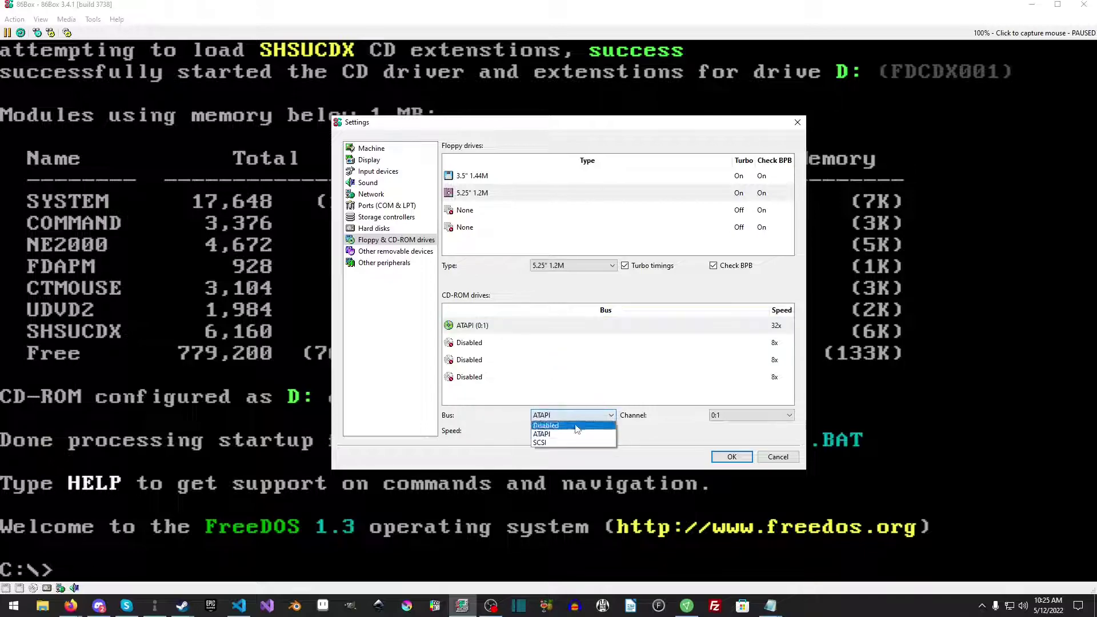
{"action": "left_click", "coordinate": [548, 425]}
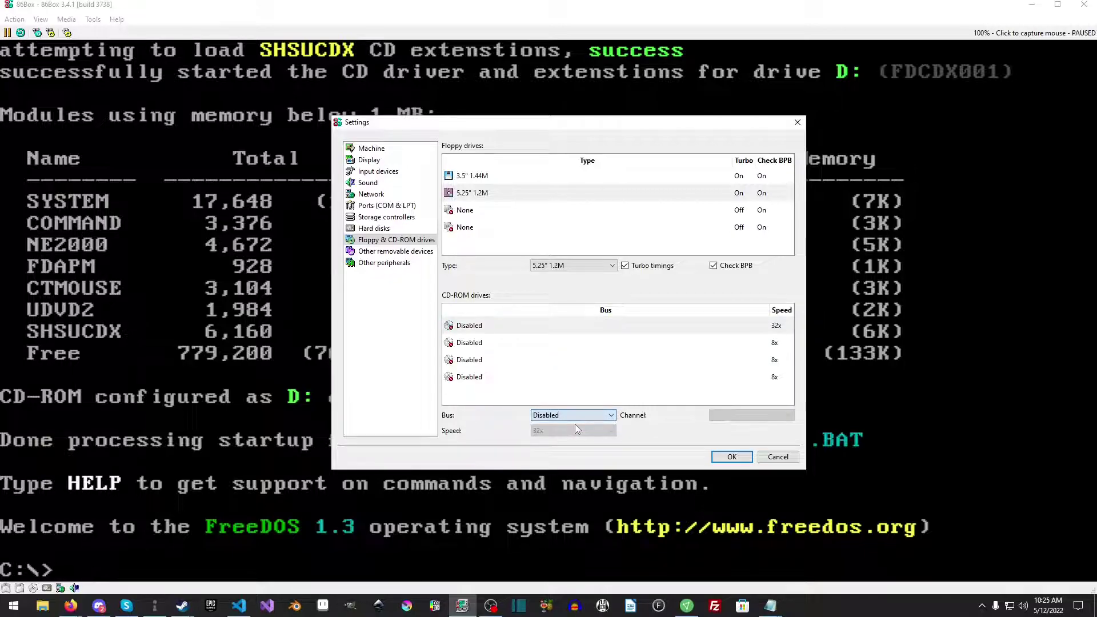
Review the removable device, memory expansion, port, storage controller and sound settings, and save the configuration to restart the machine
{"action": "left_click", "coordinate": [394, 252]}
{"action": "left_click", "coordinate": [394, 263]}
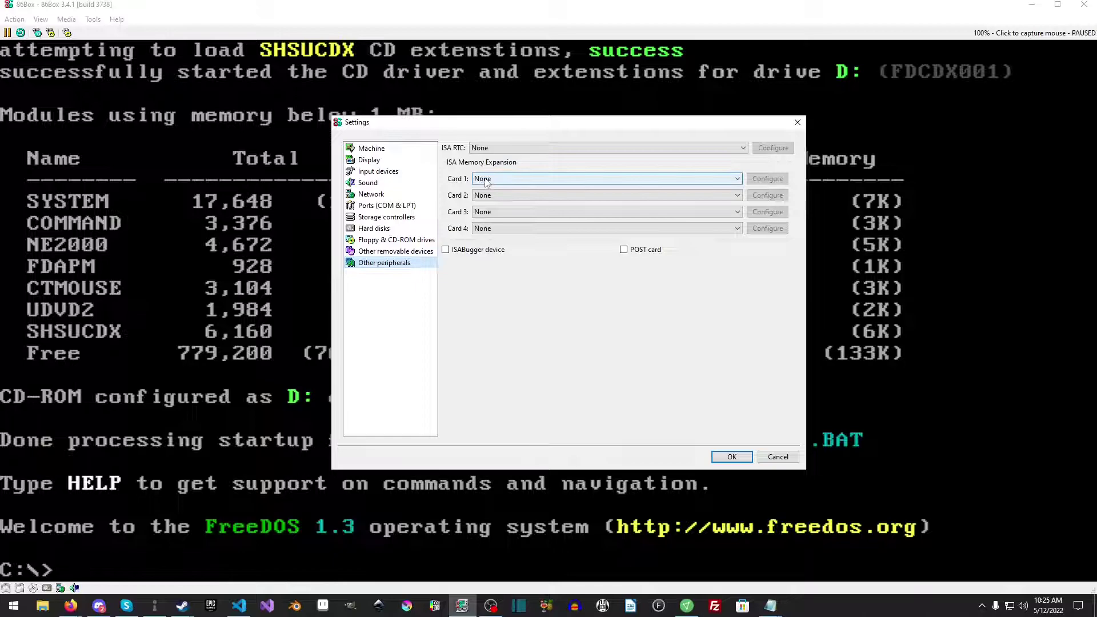
{"action": "left_click", "coordinate": [514, 179]}
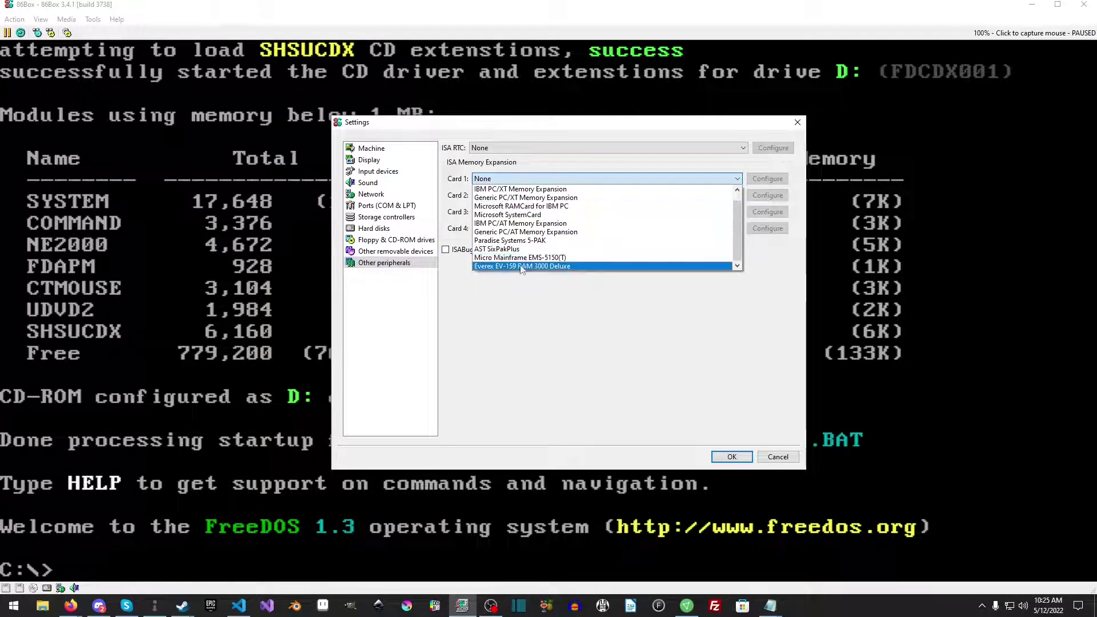
{"action": "left_click", "coordinate": [522, 319]}
{"action": "left_click", "coordinate": [386, 206]}
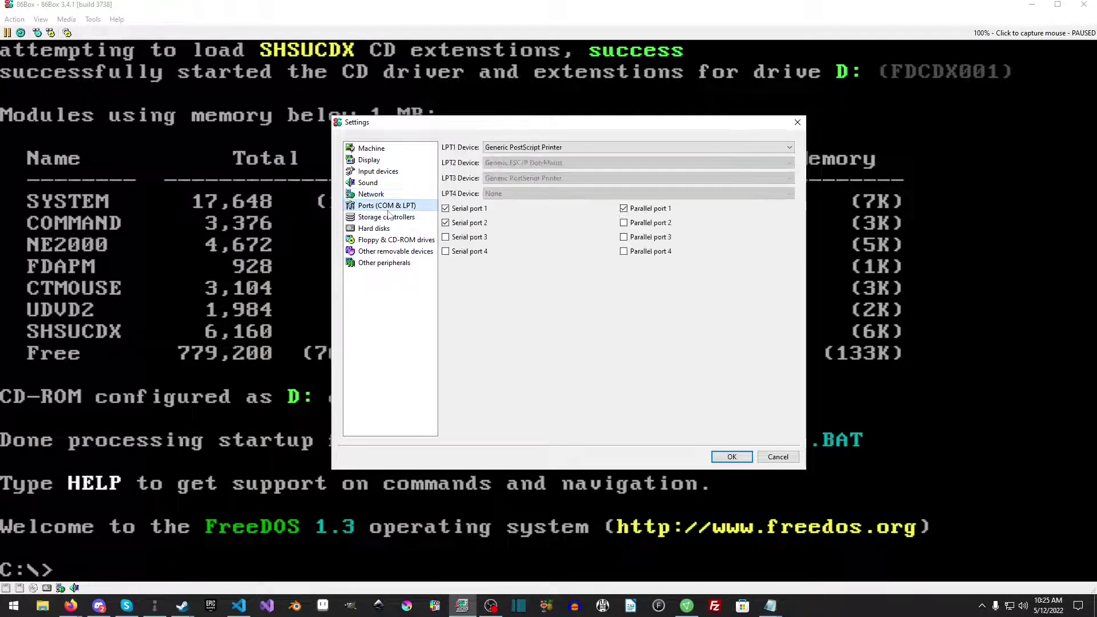
{"action": "left_click", "coordinate": [400, 218]}
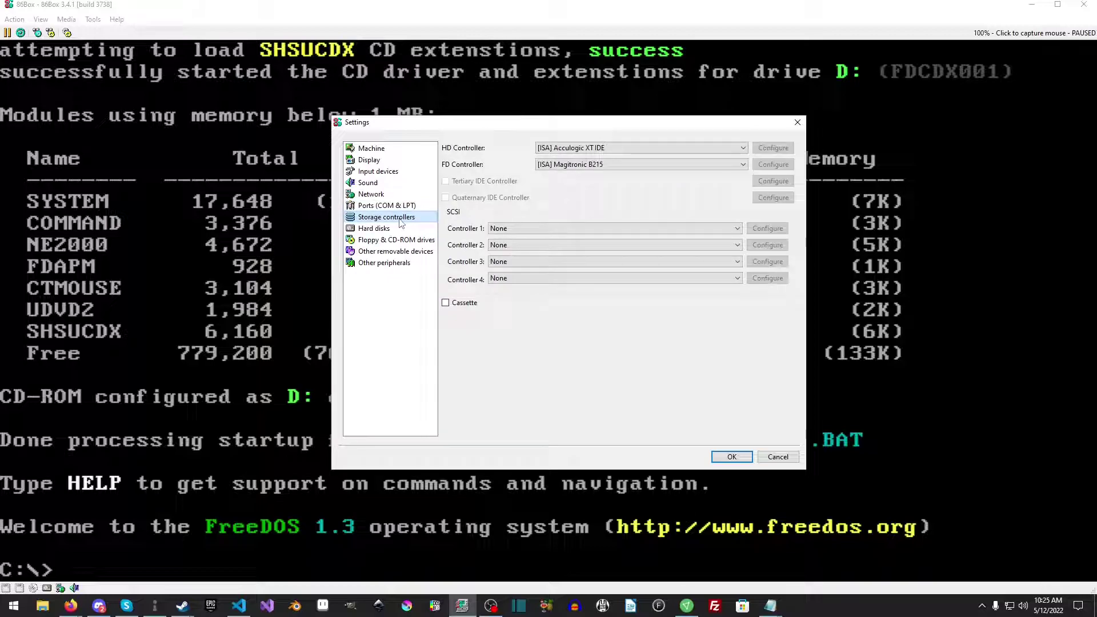
{"action": "left_click", "coordinate": [397, 184]}
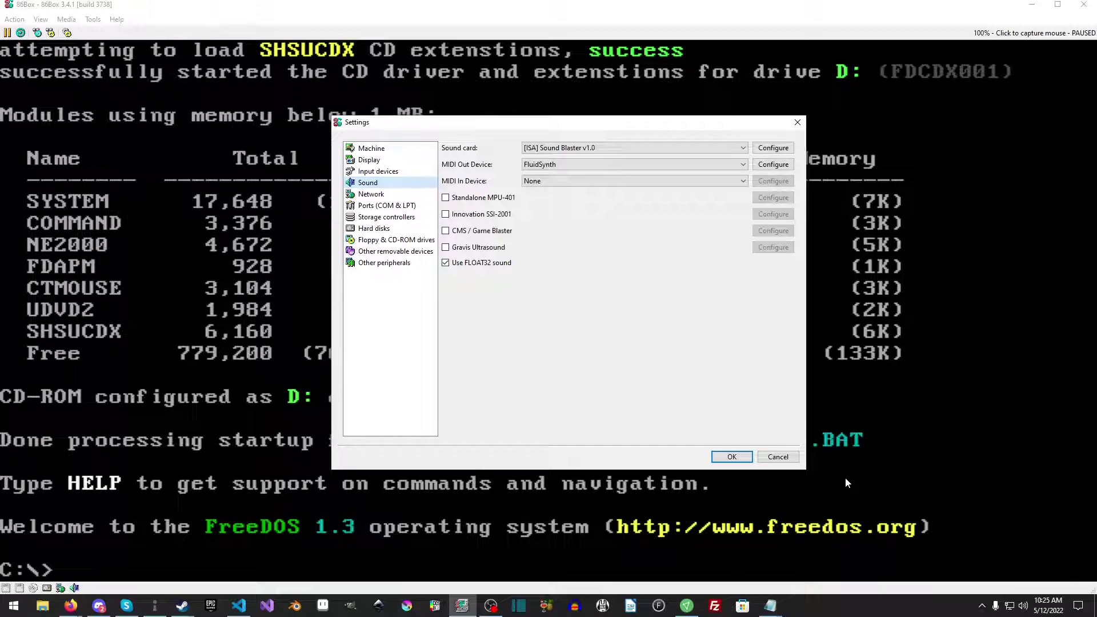
{"action": "left_click", "coordinate": [746, 461]}
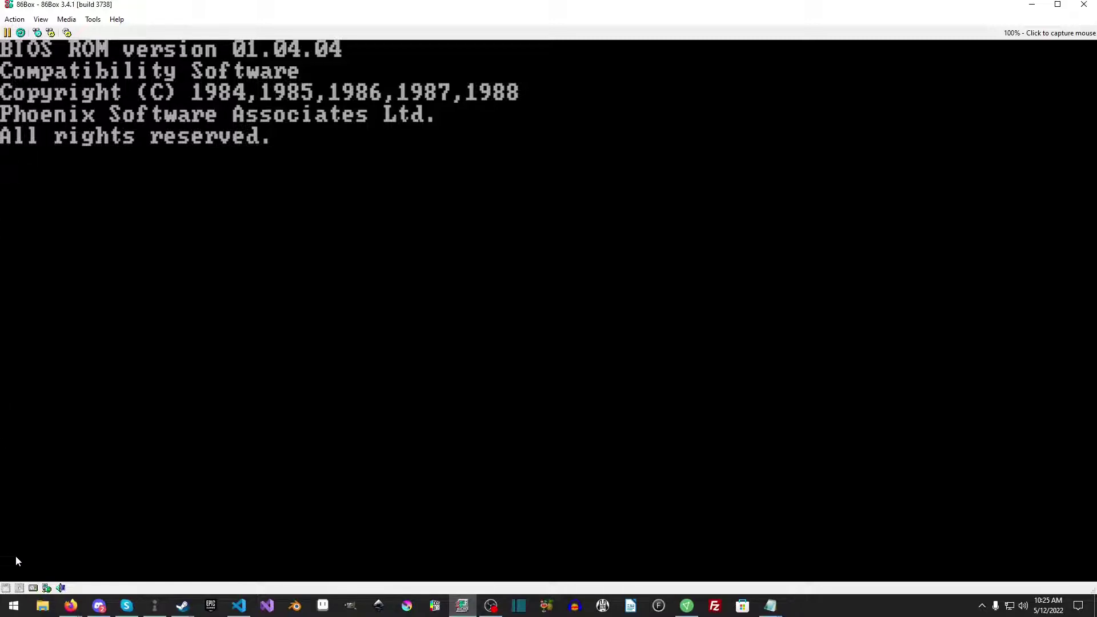
Load the first disk image from the discs/OS/DOS331 folder into the first floppy drive
{"action": "left_click", "coordinate": [6, 589]}
{"action": "left_click", "coordinate": [40, 535]}
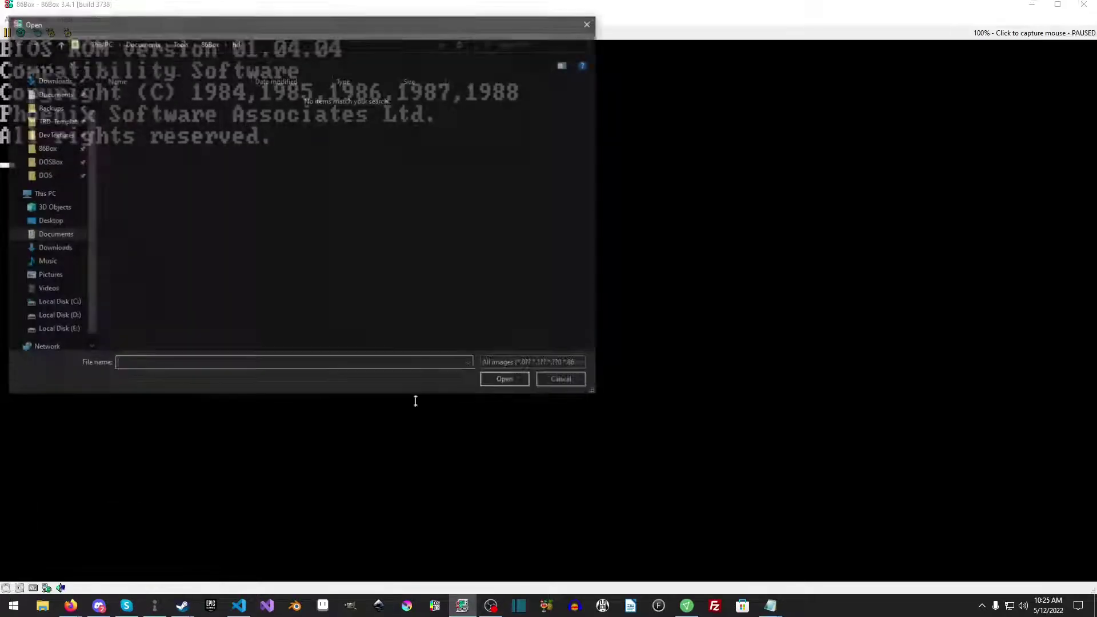
{"action": "left_click", "coordinate": [208, 42]}
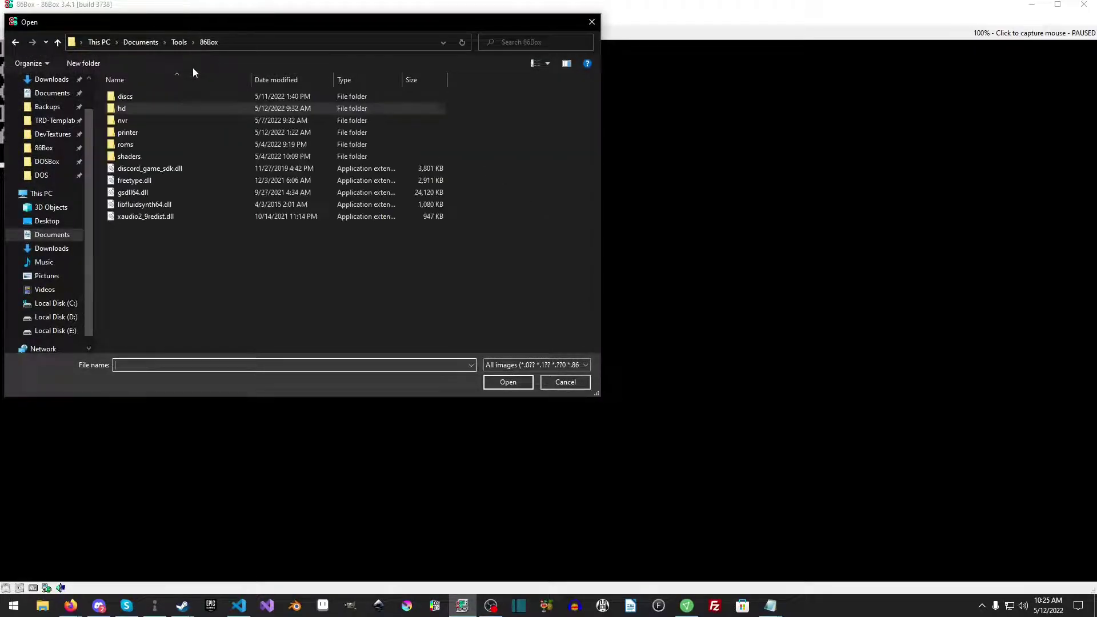
{"action": "double_click", "coordinate": [141, 97]}
{"action": "double_click", "coordinate": [138, 132]}
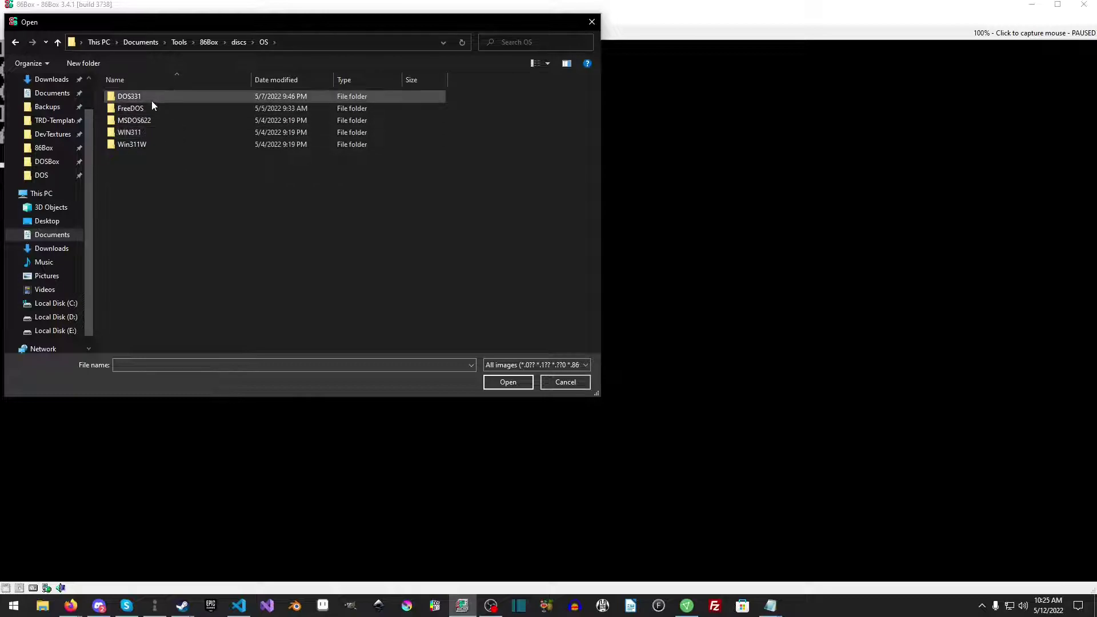
{"action": "double_click", "coordinate": [152, 99]}
{"action": "double_click", "coordinate": [152, 98]}
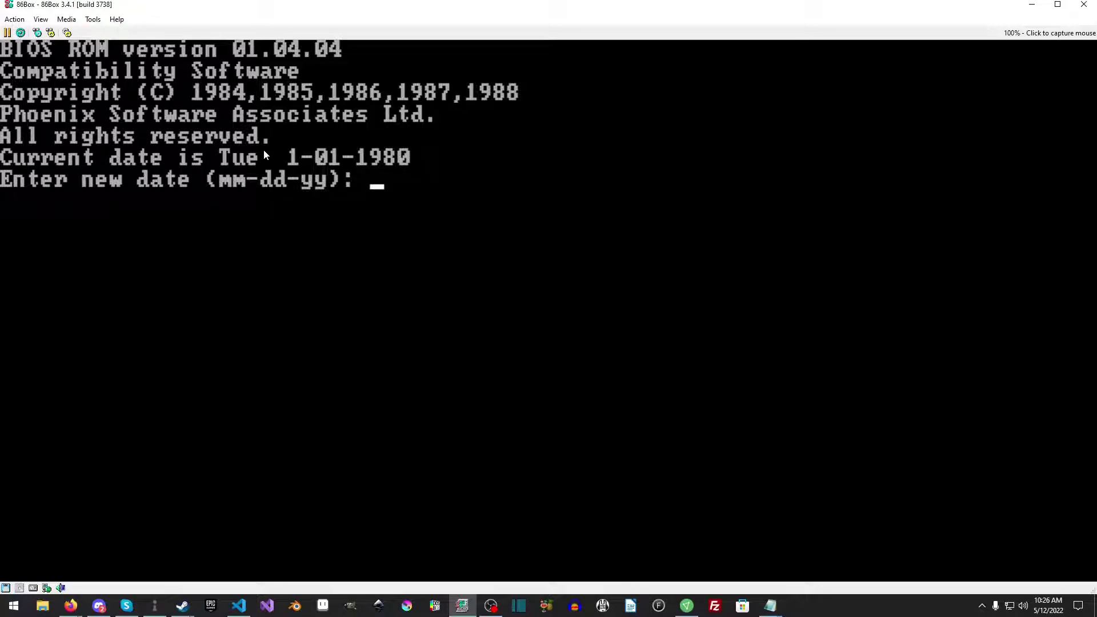
Accept the default date and time at startup and run fdisk from the A drive
{"action": "key", "text": "Return"}
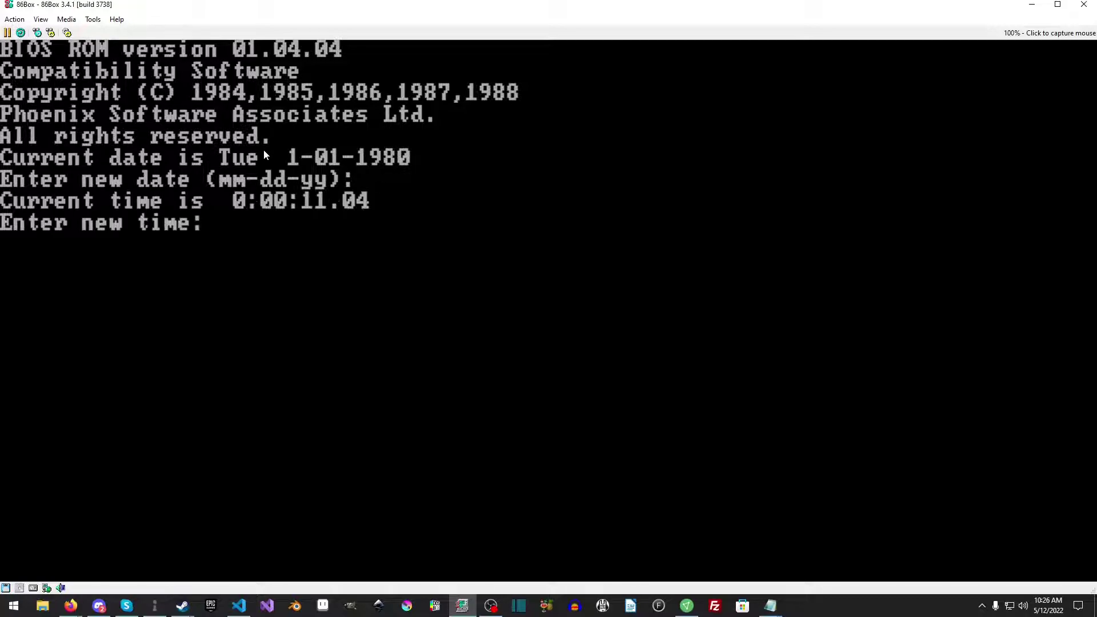
{"action": "key", "text": "Return"}
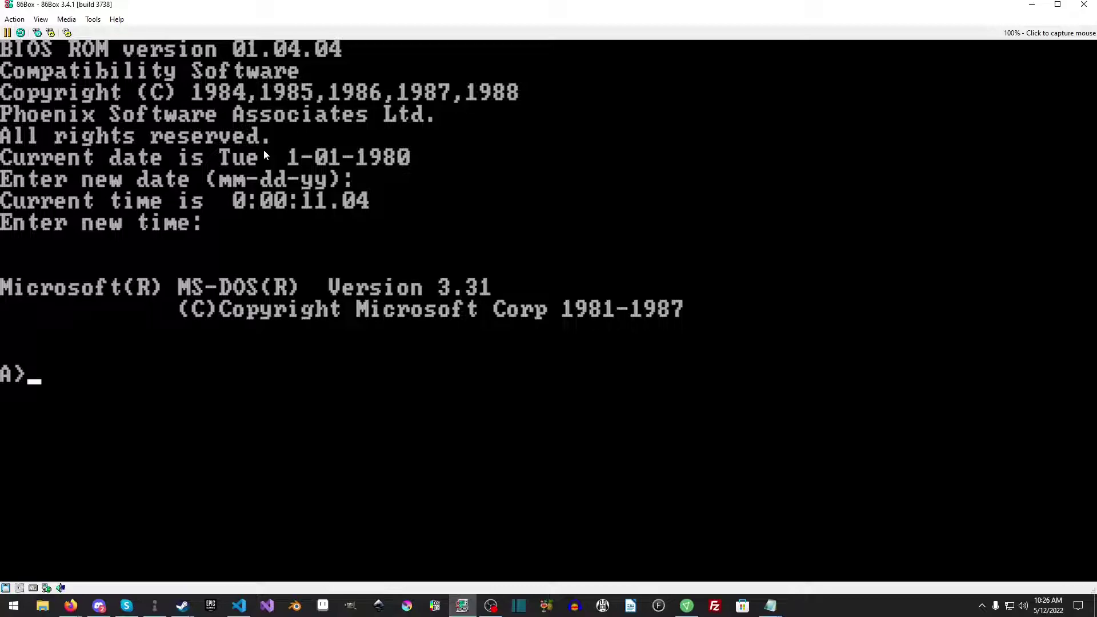
{"action": "type", "text": "fidks"}
{"action": "key", "text": "Return"}
{"action": "type", "text": "fdisk"}
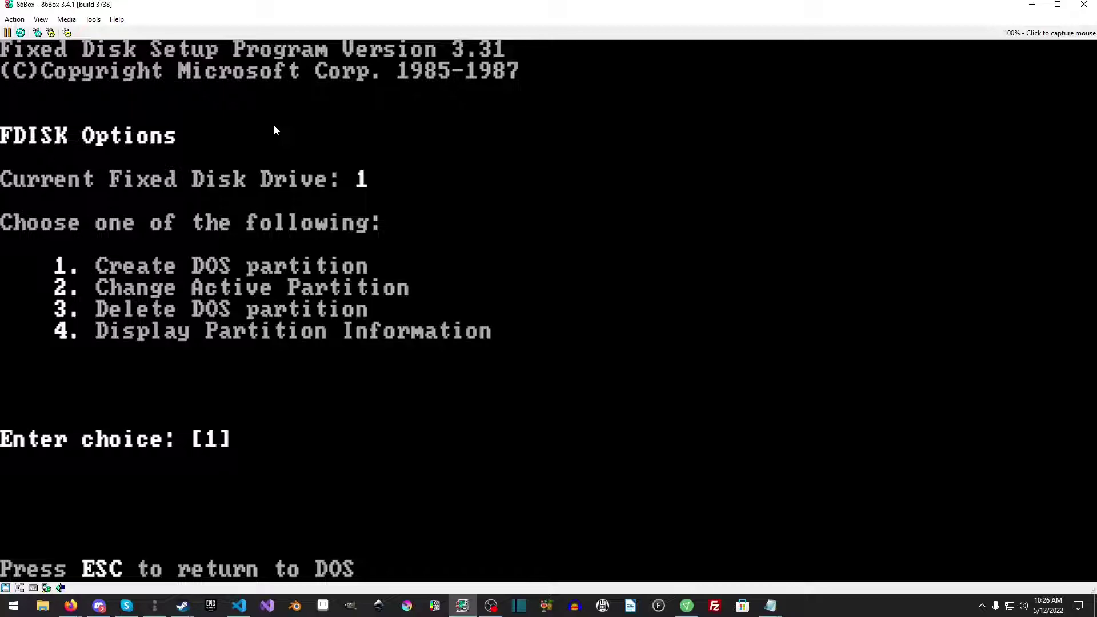
Create an active primary DOS partition of maximum size on fixed disk 1, continuing despite the compatibility warning
{"action": "key", "text": "Return"}
{"action": "key", "text": "Return"}
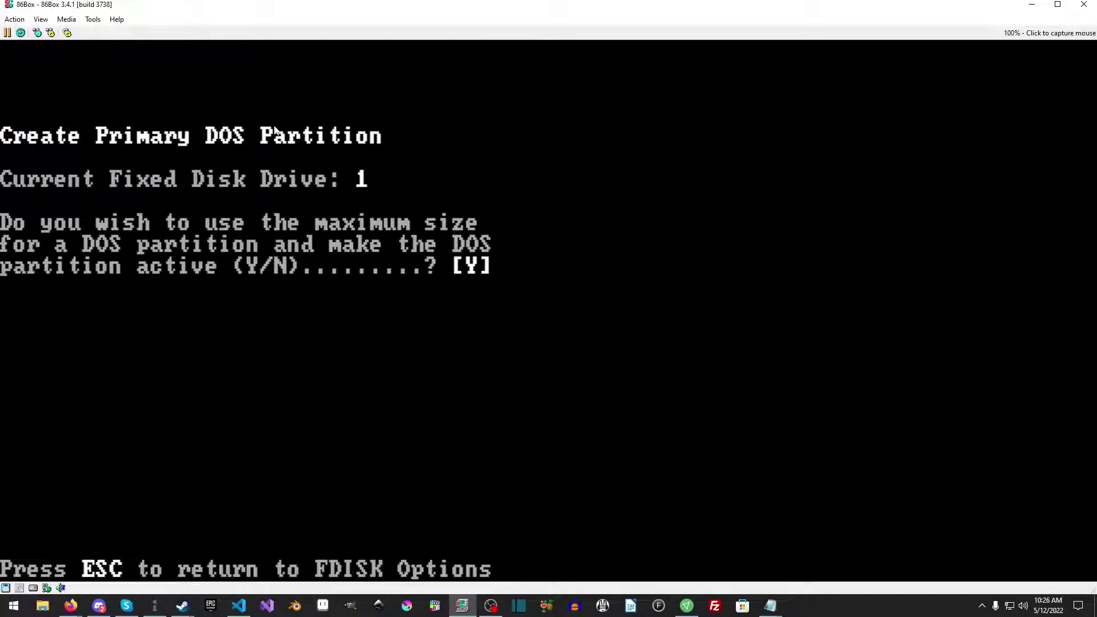
{"action": "type", "text": "y"}
{"action": "key", "text": "Return"}
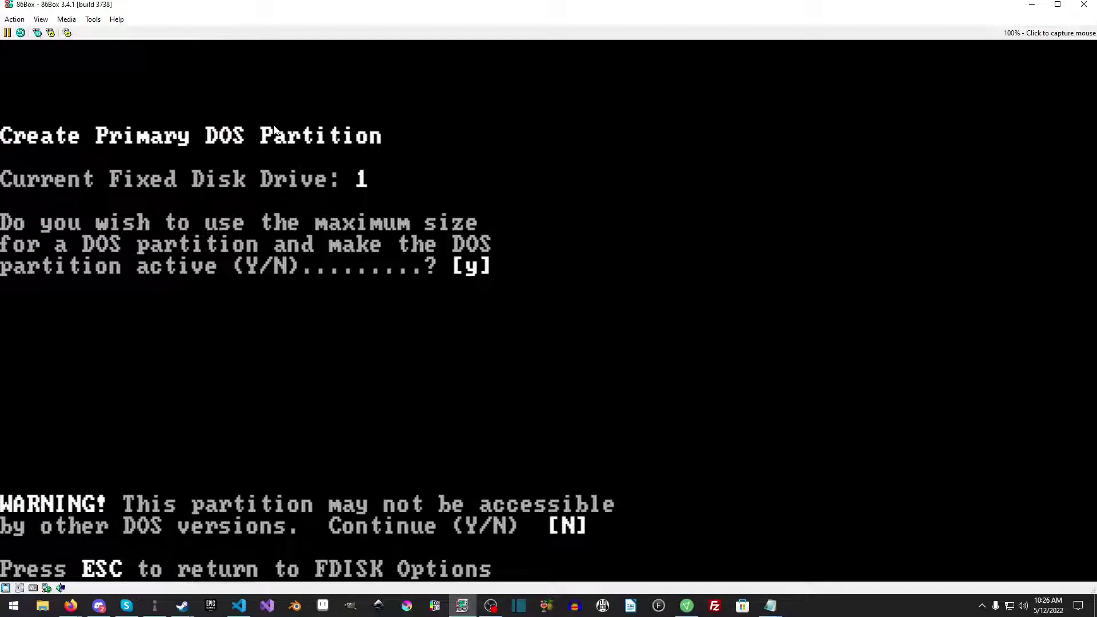
{"action": "type", "text": "y"}
{"action": "key", "text": "Return"}
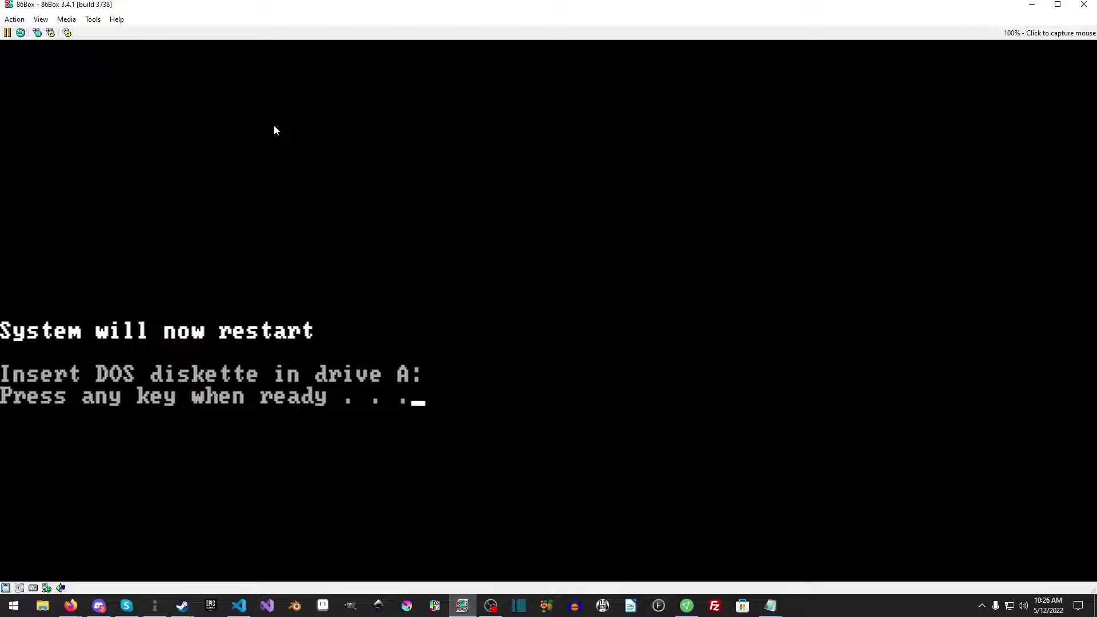
Restart the machine from the DOS diskette and accept the default date and time
{"action": "key", "text": "Return"}
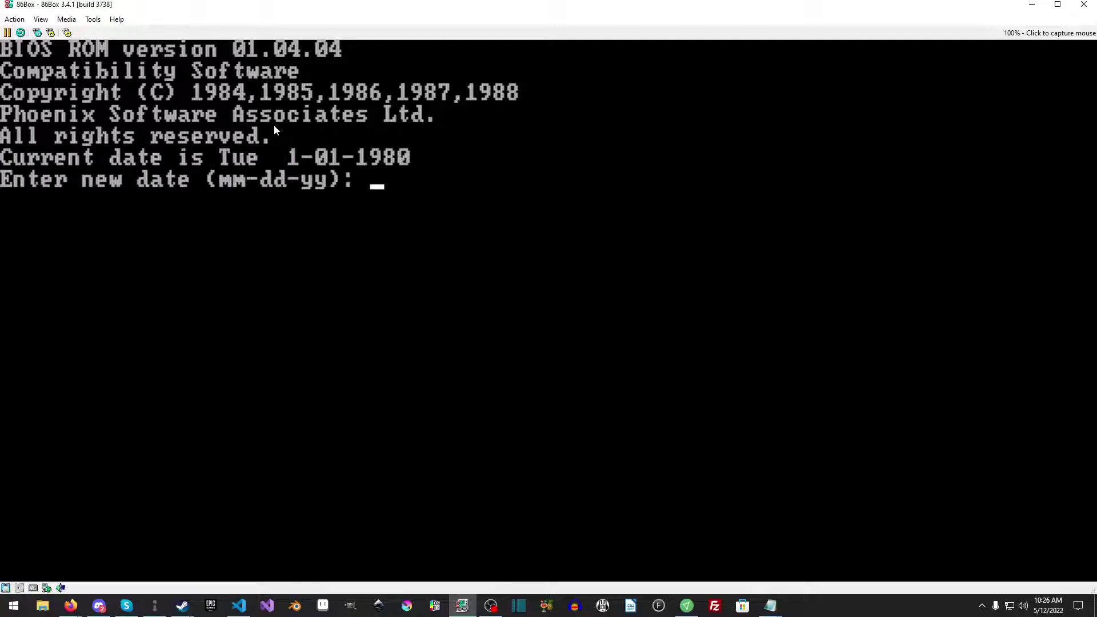
{"action": "key", "text": "Return"}
{"action": "key", "text": "Return"}
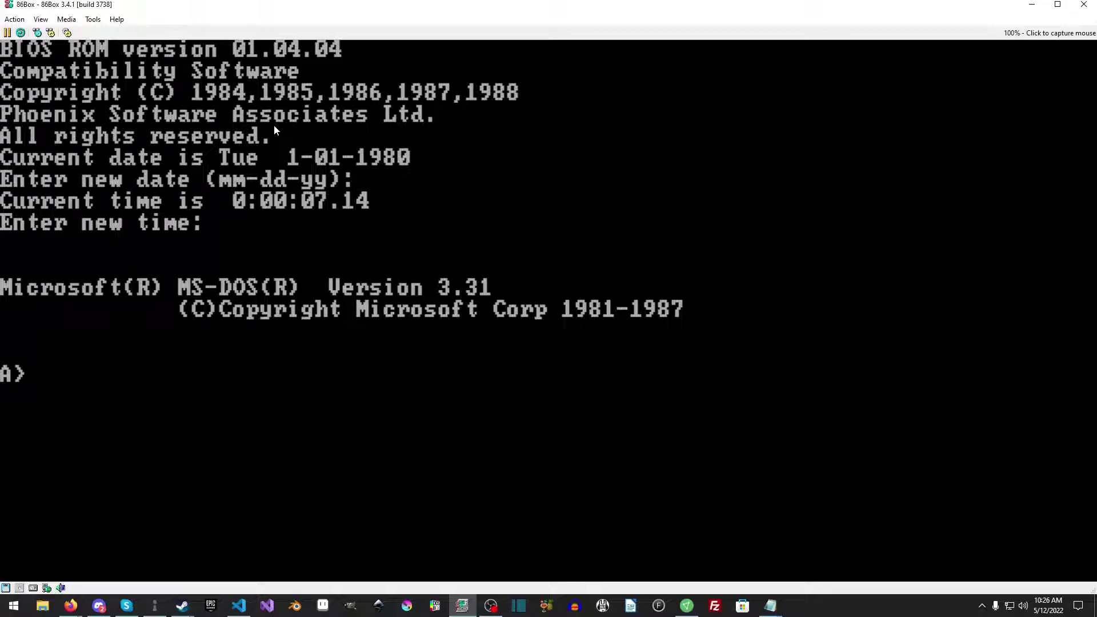
Format the hard disk with format c: and agree to destroy the data on it
{"action": "type", "text": "forat"}
{"action": "key", "text": "BackSpace"}
{"action": "key", "text": "BackSpace"}
{"action": "type", "text": "mat"}
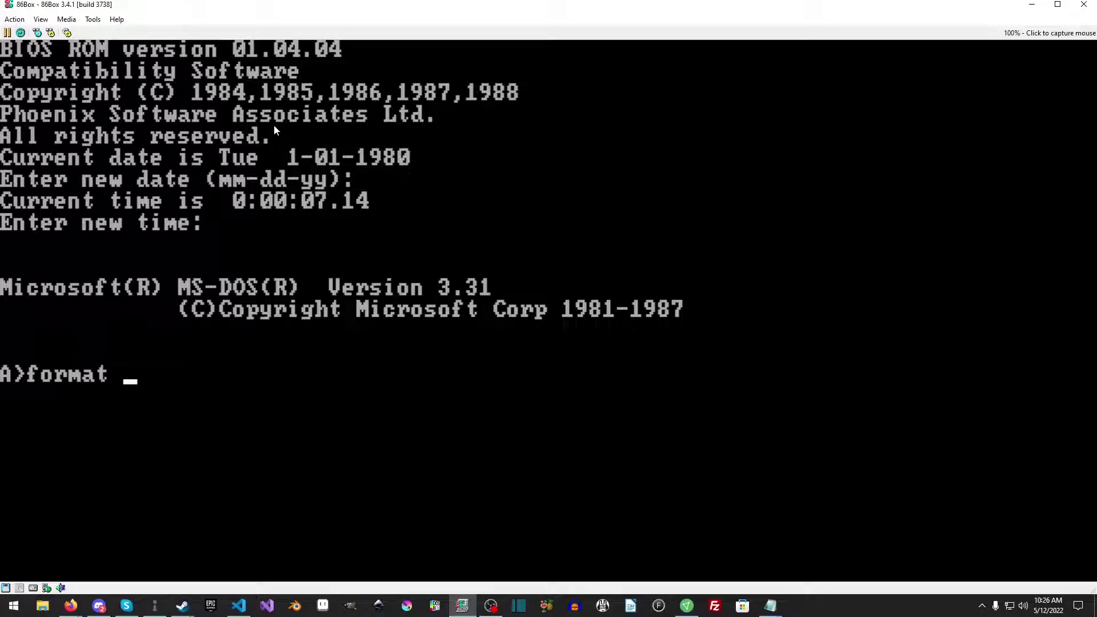
{"action": "type", "text": " c:"}
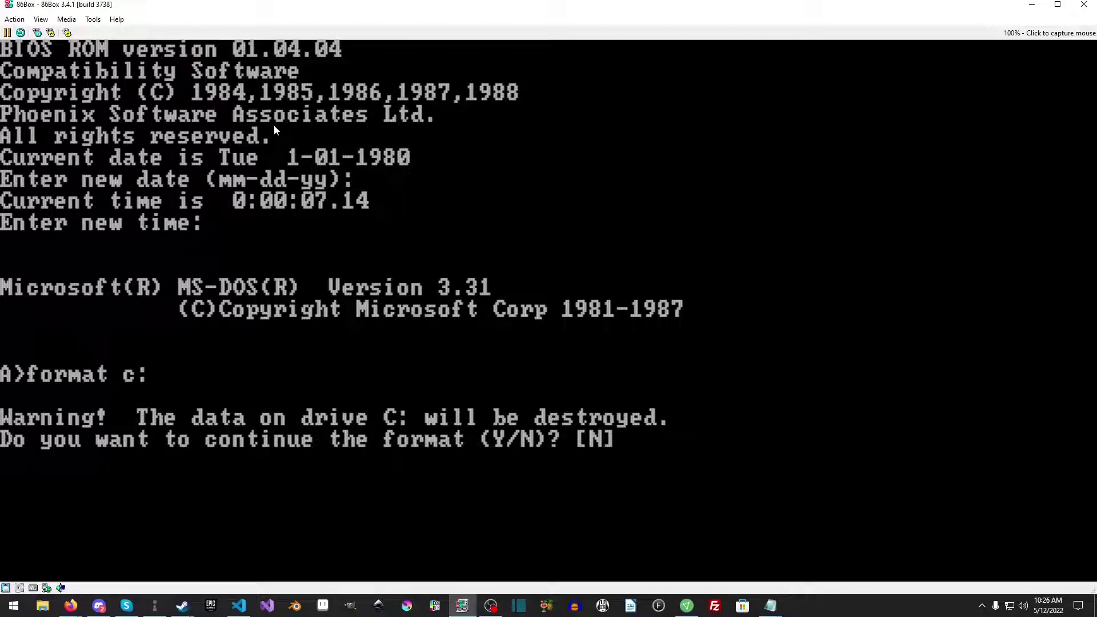
{"action": "type", "text": "y"}
{"action": "key", "text": "Return"}
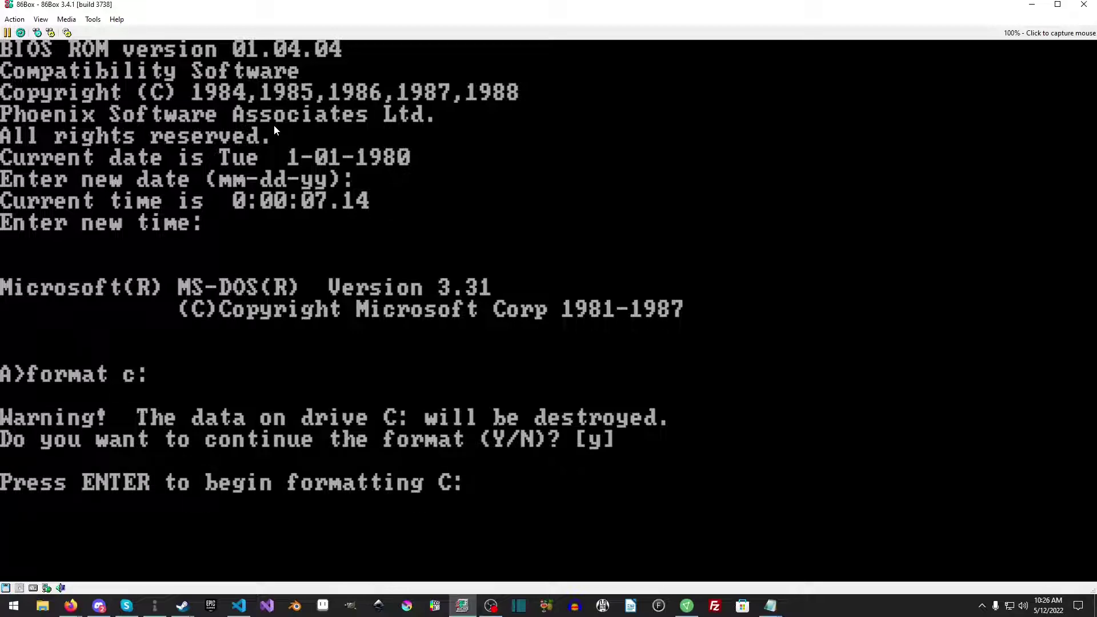
{"action": "key", "text": "Return"}
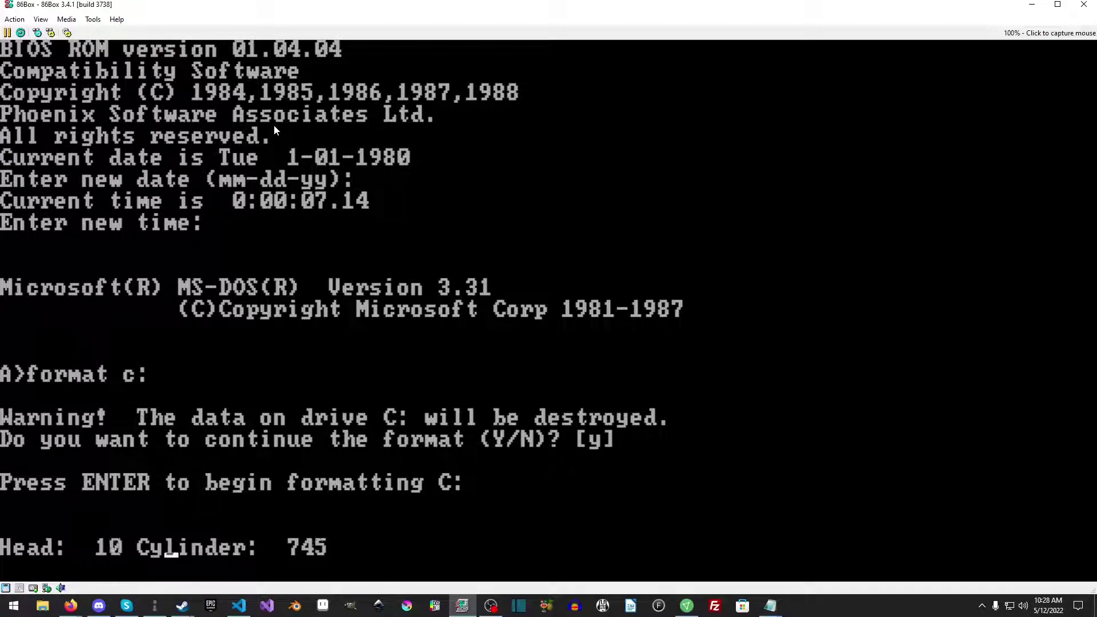
Look over the virtual machine's settings while the format runs and close them without changes
{"action": "left_click", "coordinate": [94, 21]}
{"action": "left_click", "coordinate": [106, 35]}
{"action": "left_click", "coordinate": [361, 229]}
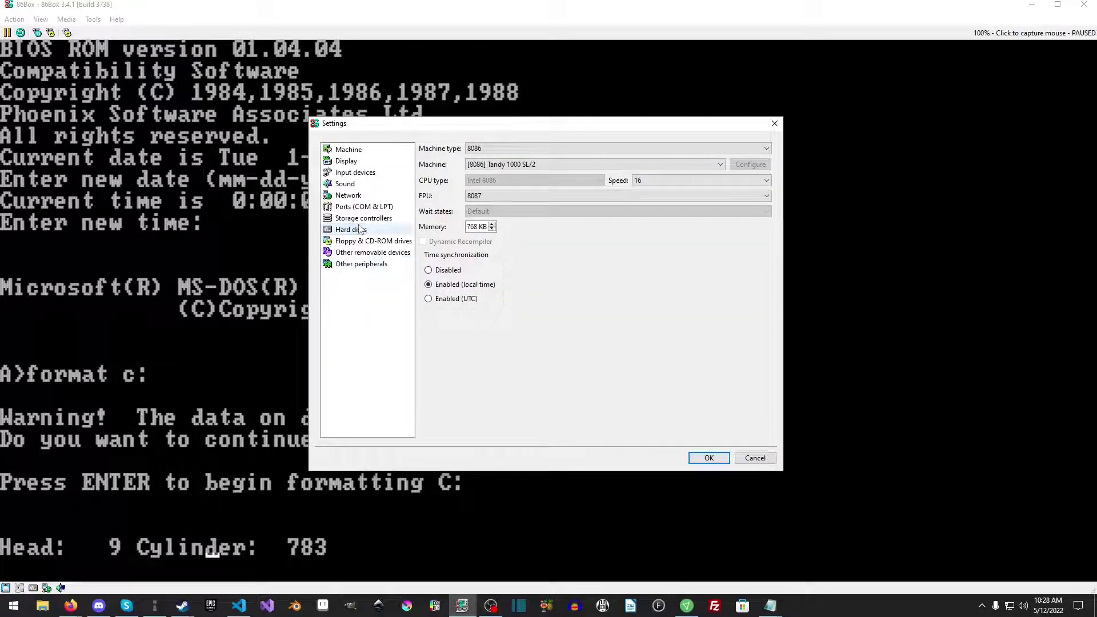
{"action": "left_click", "coordinate": [776, 125]}
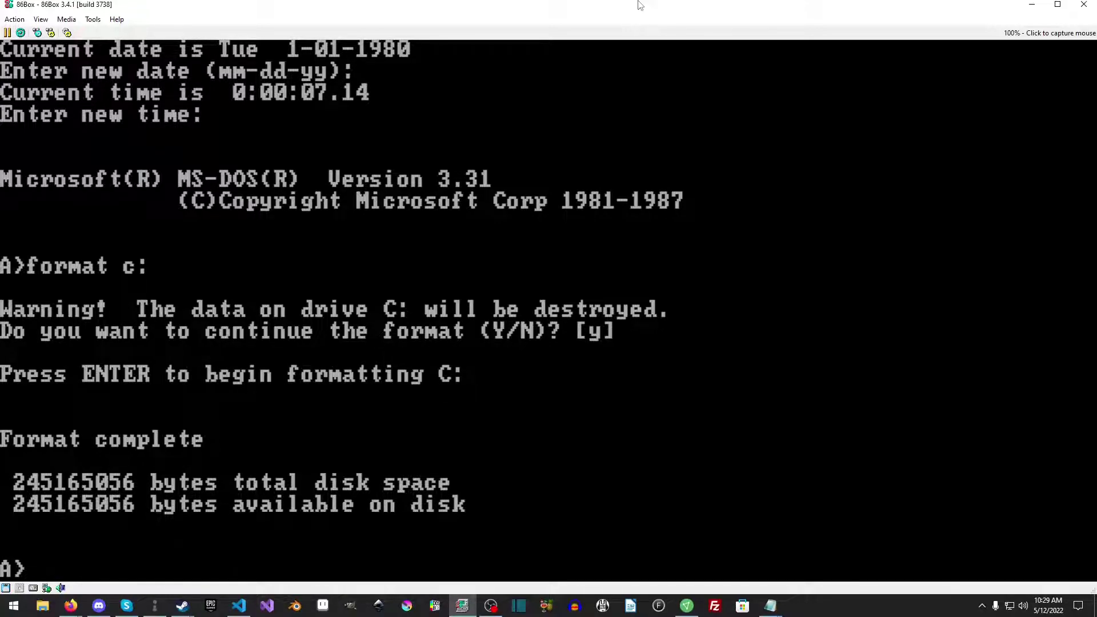
List the files on drive A in wide format with dir /w
{"action": "type", "text": "sy"}
{"action": "key", "text": "BackSpace"}
{"action": "key", "text": "BackSpace"}
{"action": "type", "text": "dir /w"}
{"action": "key", "text": "Return"}
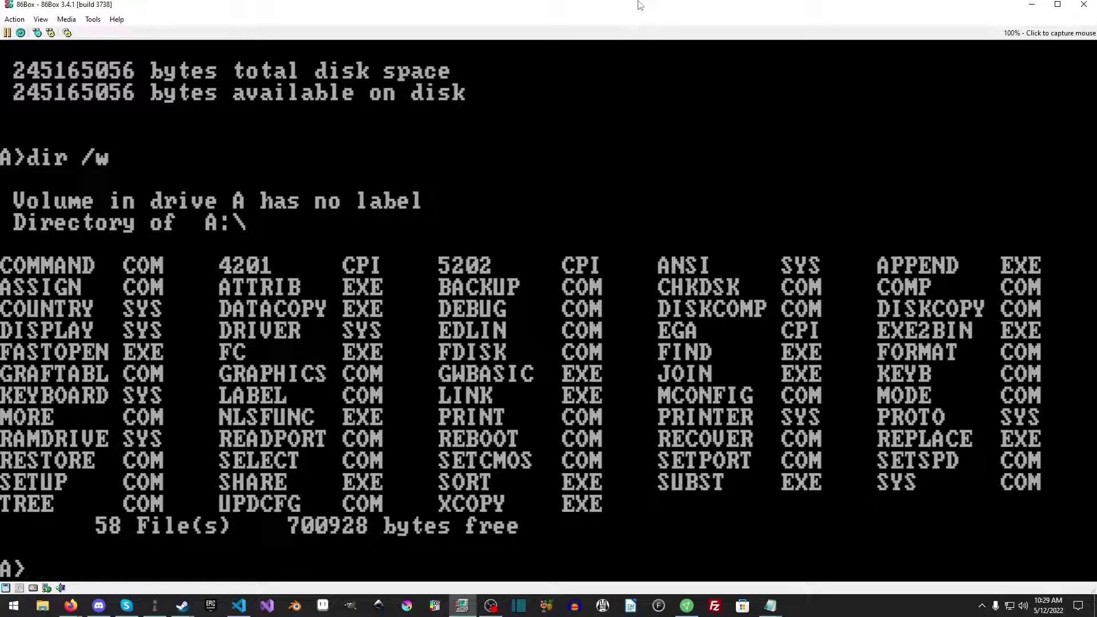
Transfer the system files to the hard disk with sys c: and create the directory c:\dos
{"action": "type", "text": "sys c:"}
{"action": "key", "text": "Return"}
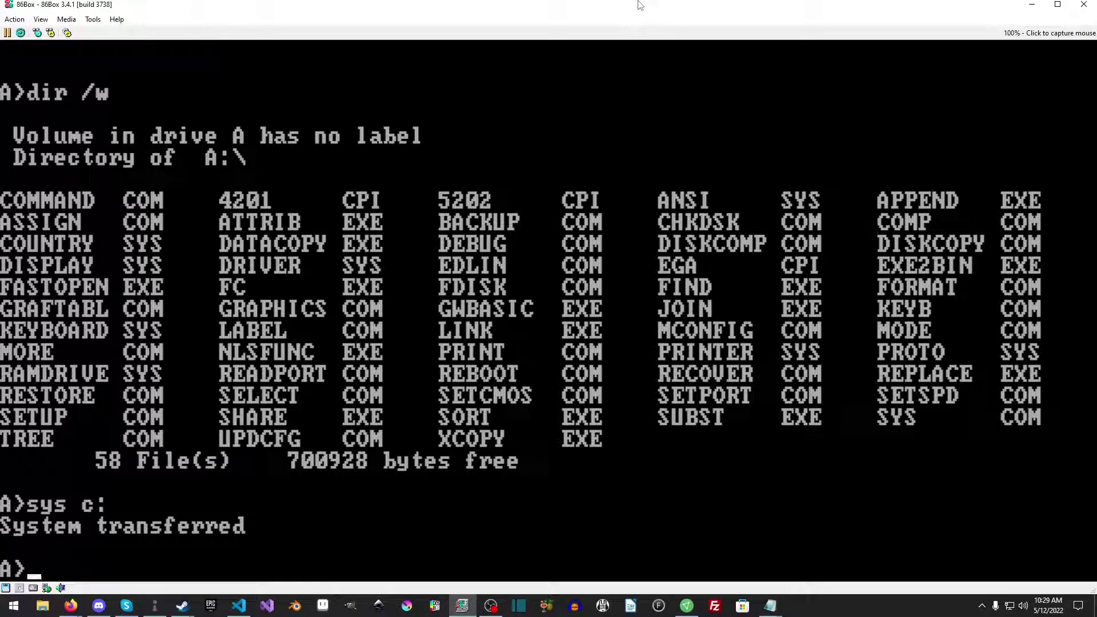
{"action": "type", "text": "md c:\\dos"}
{"action": "key", "text": "Return"}
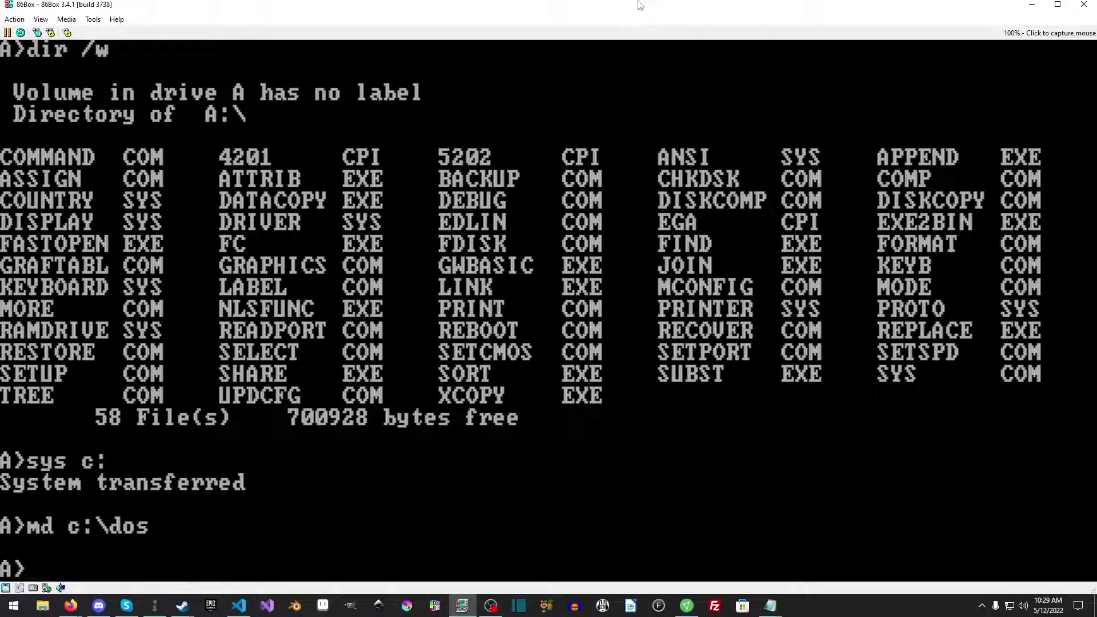
Try to copy the floppy's files to the new directory with copy a: c:\dos
{"action": "type", "text": "copy a:"}
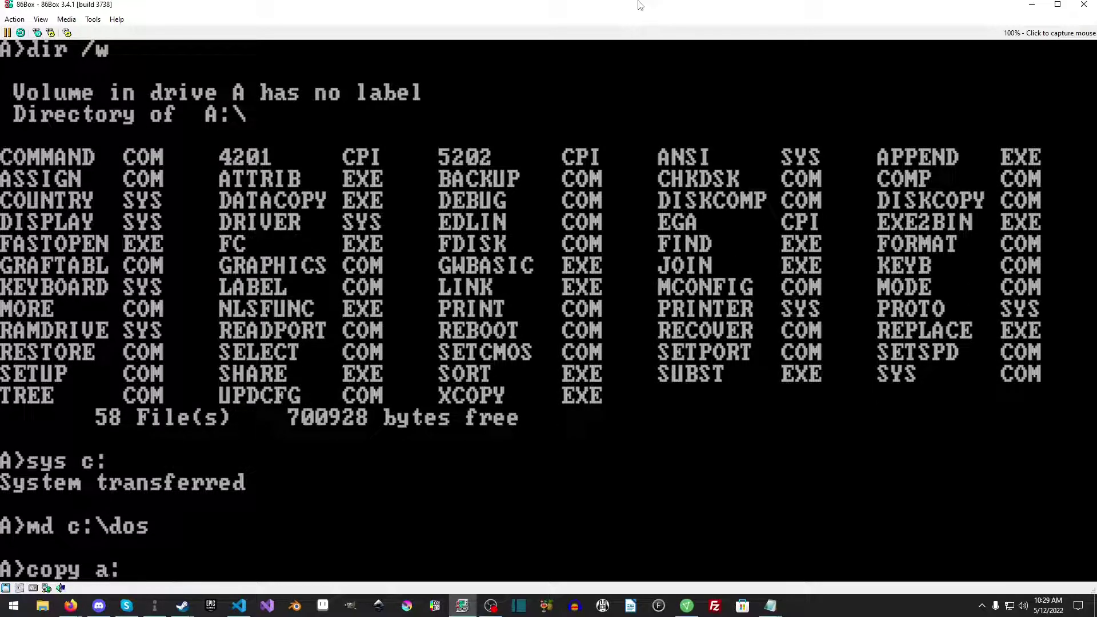
{"action": "type", "text": " c:\\dos"}
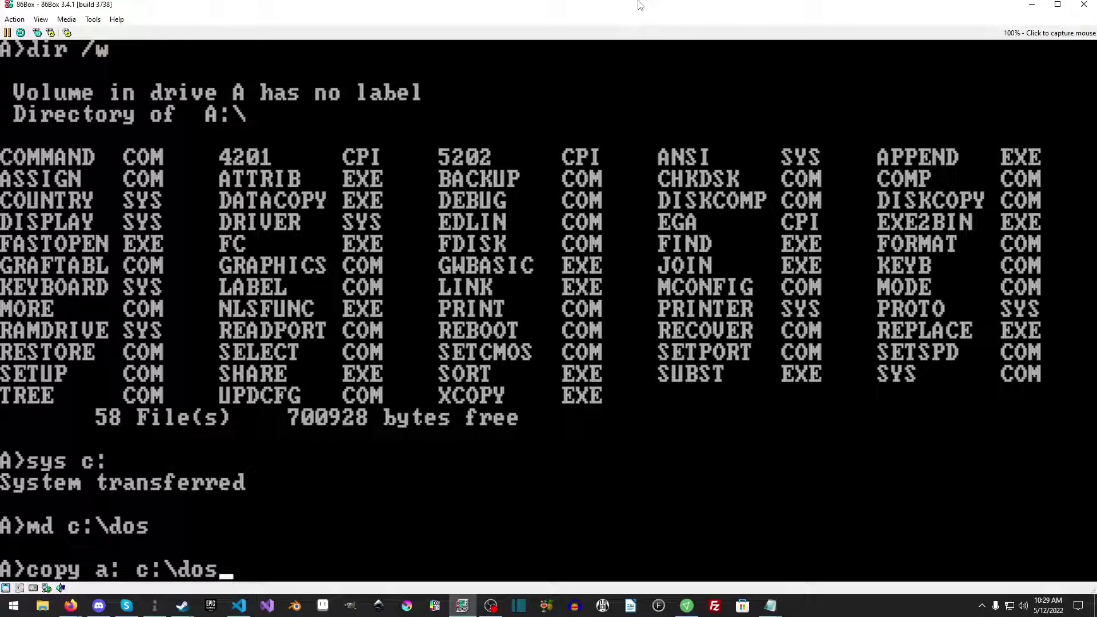
{"action": "key", "text": "Return"}
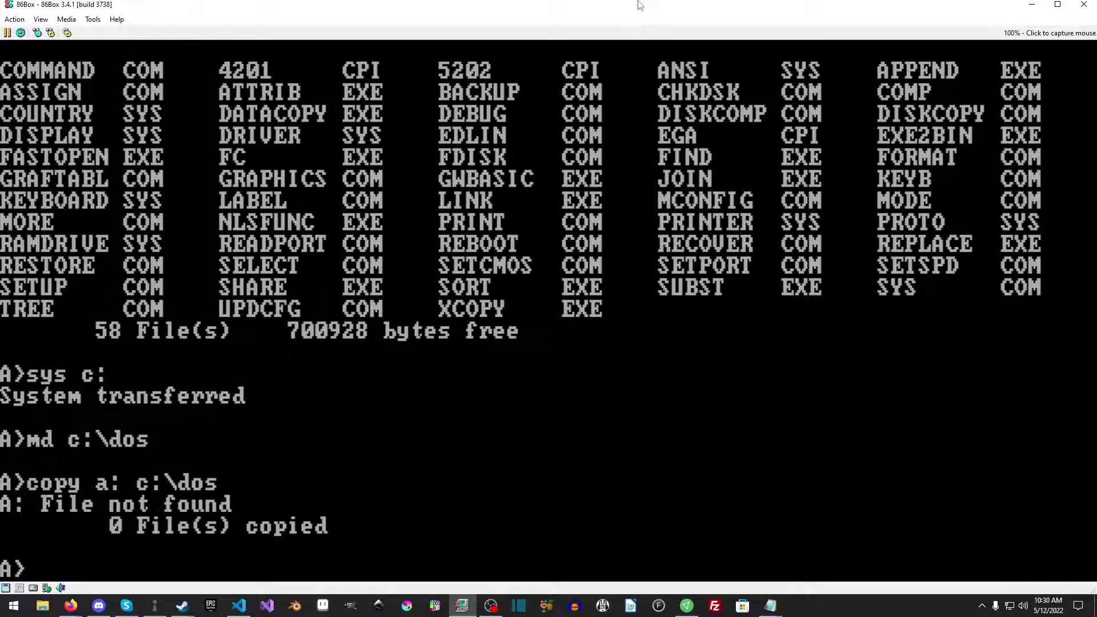
List the contents of drive A, switch to drive C and list its contents as well
{"action": "type", "text": "dir"}
{"action": "key", "text": "Return"}
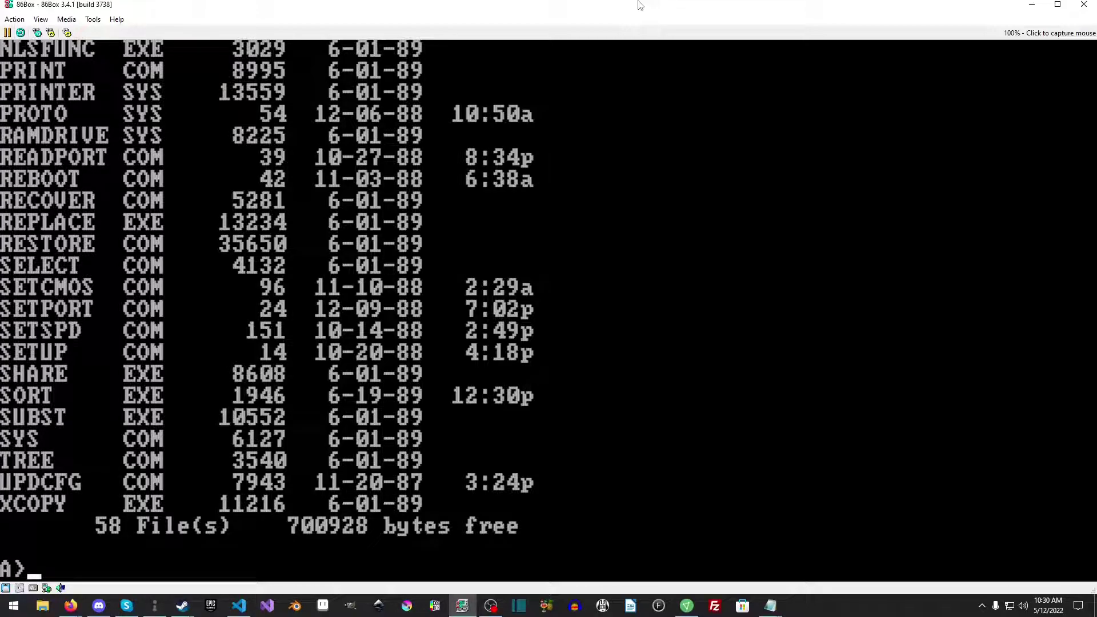
{"action": "type", "text": "c:"}
{"action": "key", "text": "Return"}
{"action": "type", "text": "dir"}
{"action": "key", "text": "Return"}
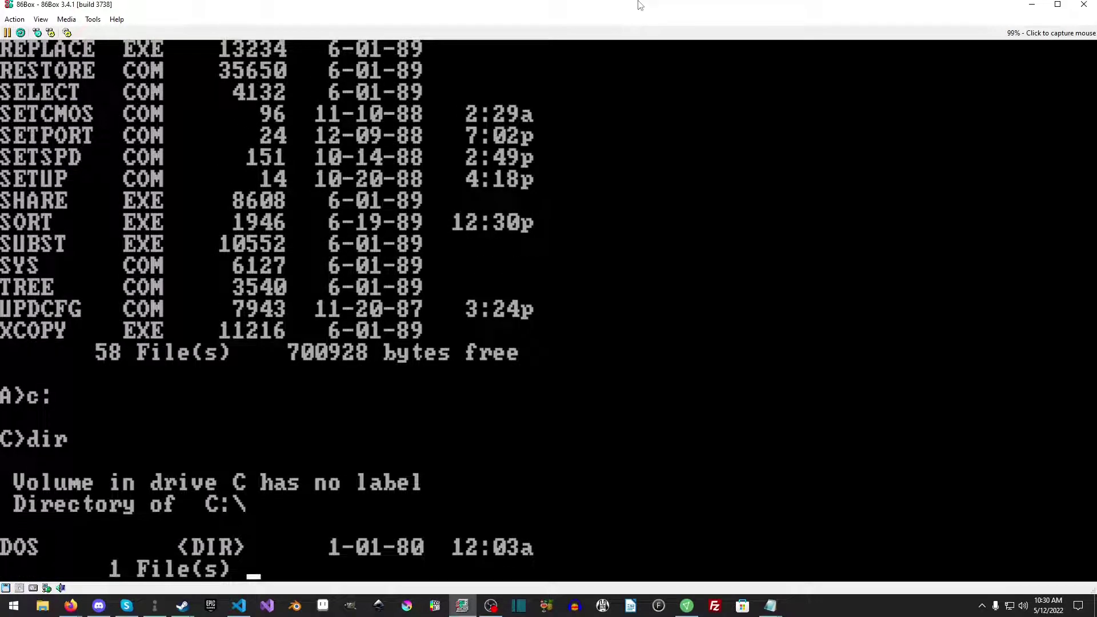
{"action": "key", "text": "Return"}
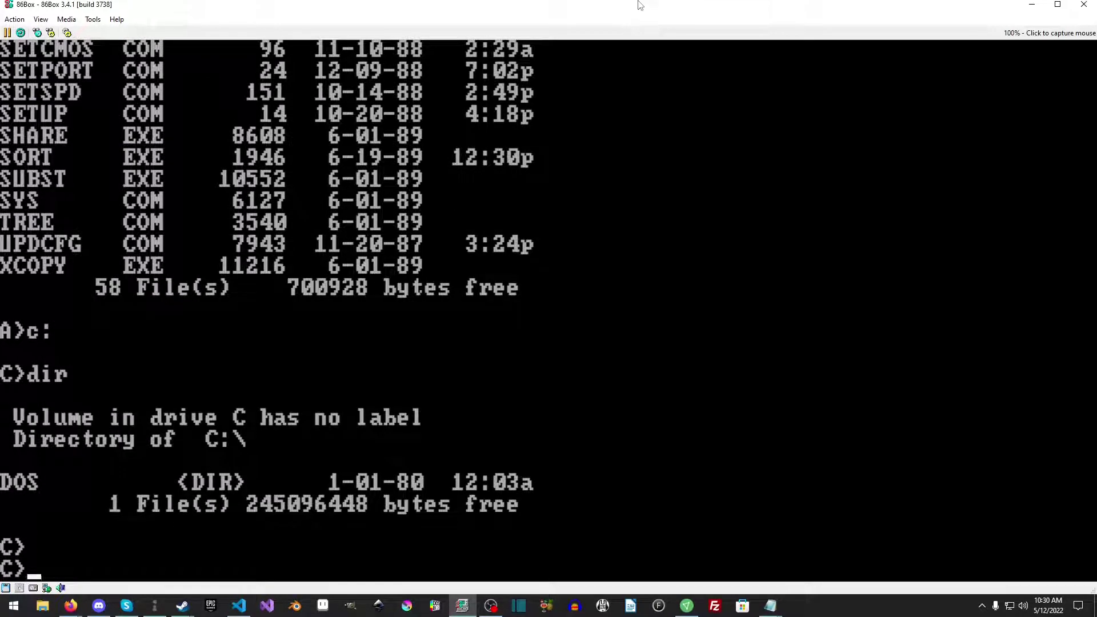
From drive C, try copying the contents of a: to c:\dos with copy and with xcopy
{"action": "type", "text": "copy a: c:\\dos"}
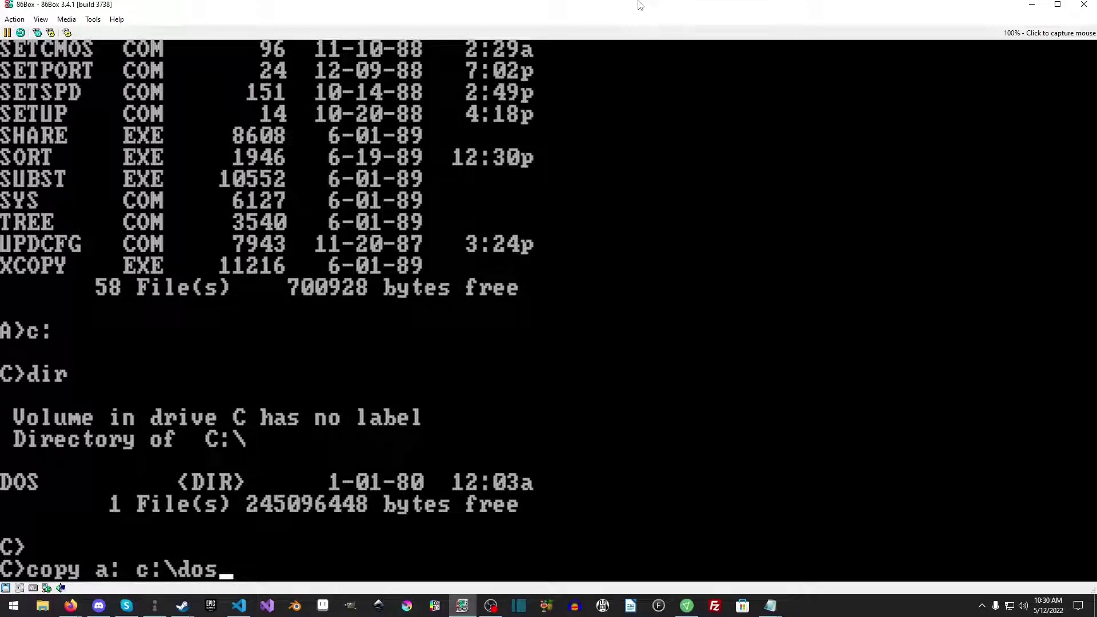
{"action": "key", "text": "Return"}
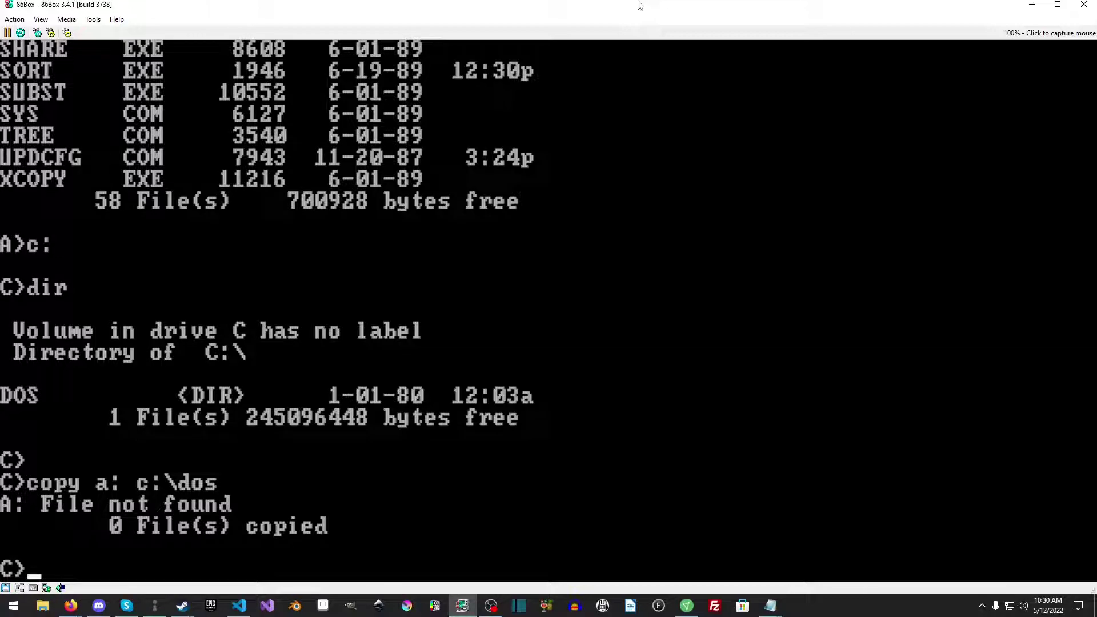
{"action": "type", "text": "xcopy a:"}
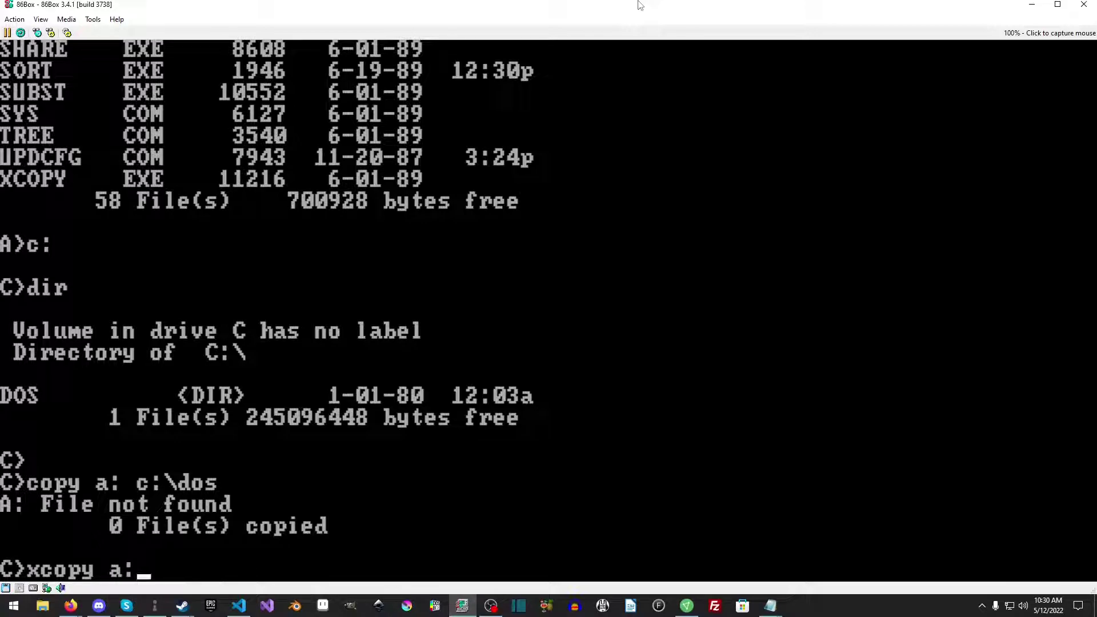
{"action": "type", "text": " c:\\dos"}
{"action": "key", "text": "Return"}
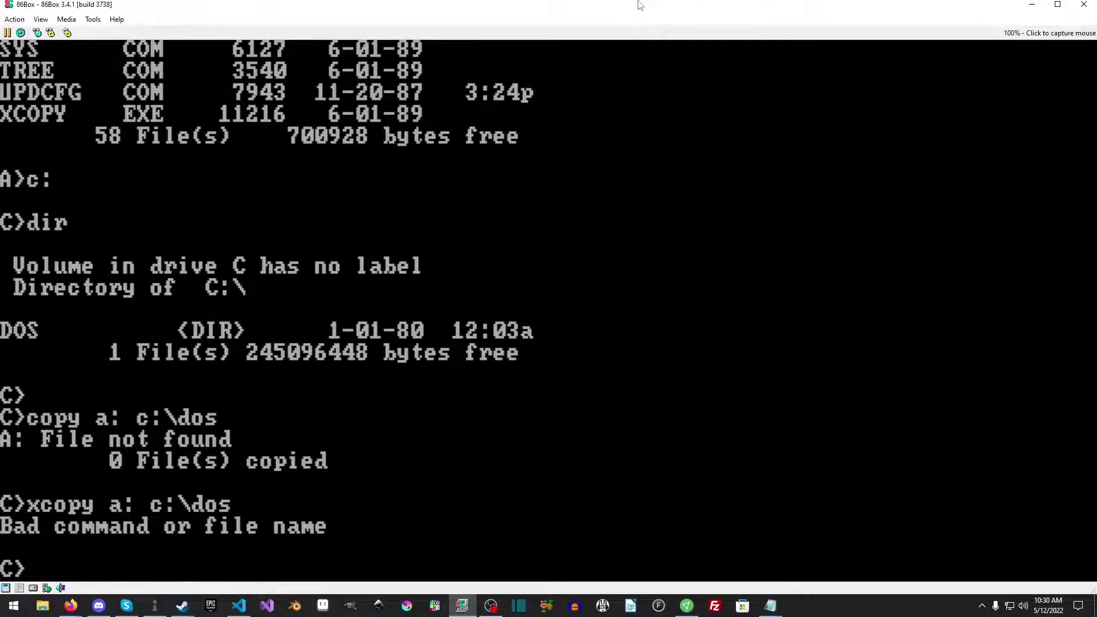
Switch to drive A and try copying its files with xcopy a: c:\dos /e /i
{"action": "type", "text": "a:"}
{"action": "key", "text": "Return"}
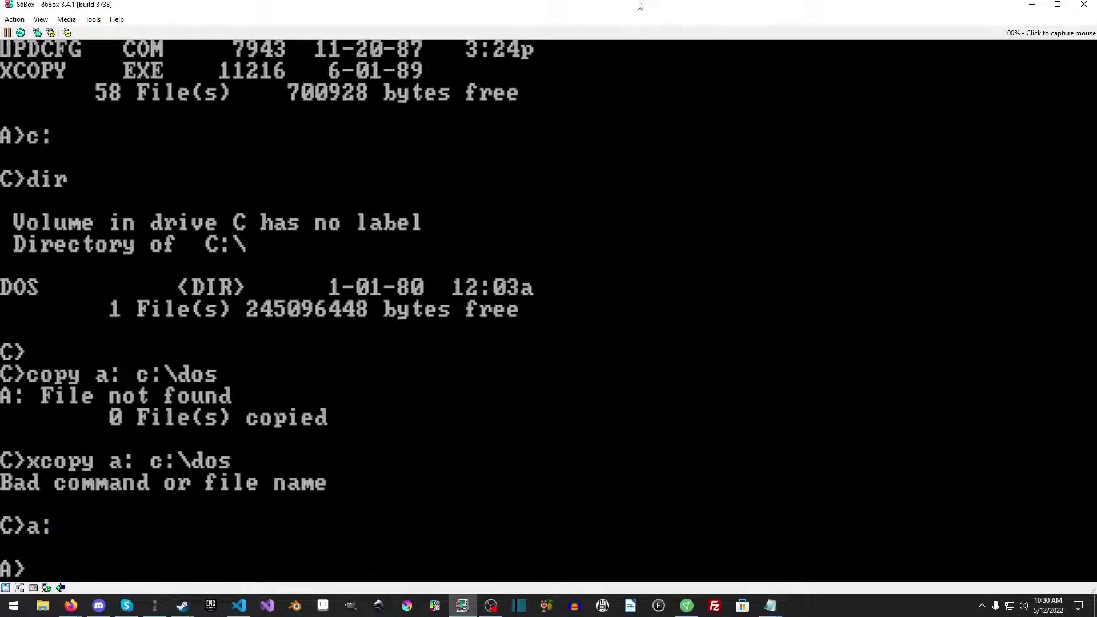
{"action": "type", "text": "xc[op"}
{"action": "key", "text": "BackSpace"}
{"action": "key", "text": "BackSpace"}
{"action": "key", "text": "BackSpace"}
{"action": "type", "text": "opy a: c:\\ds"}
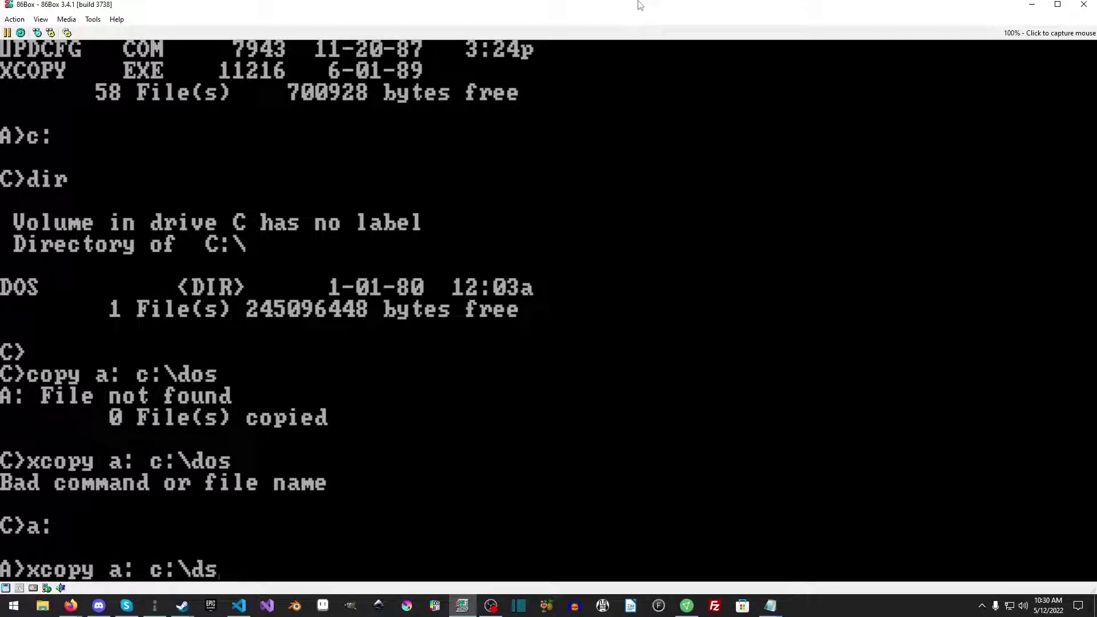
{"action": "key", "text": "BackSpace"}
{"action": "type", "text": "os /e /i"}
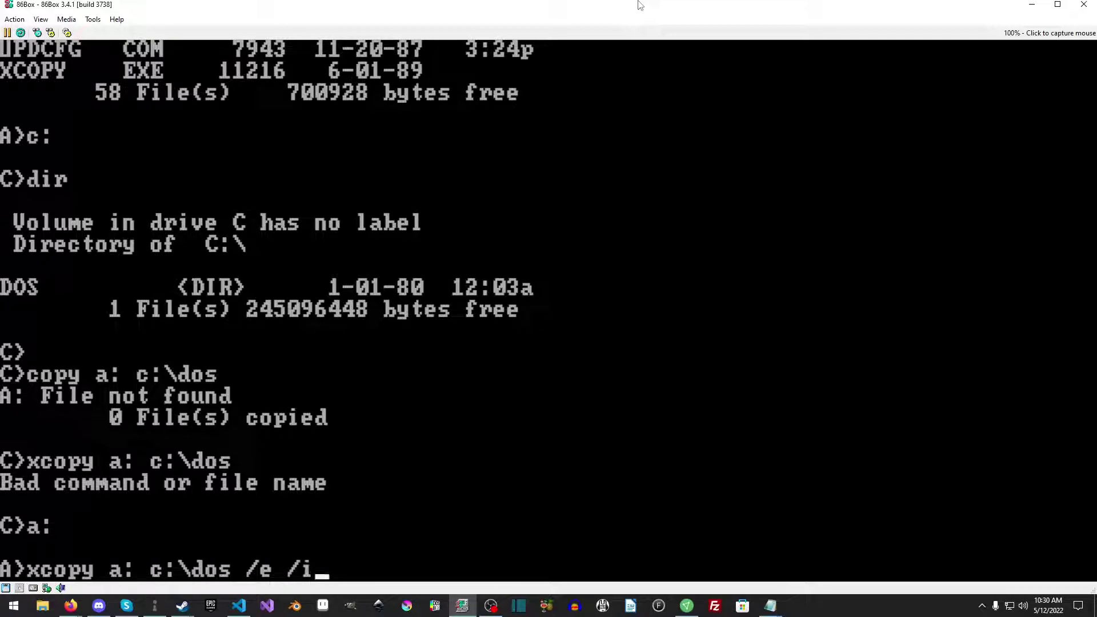
{"action": "key", "text": "Return"}
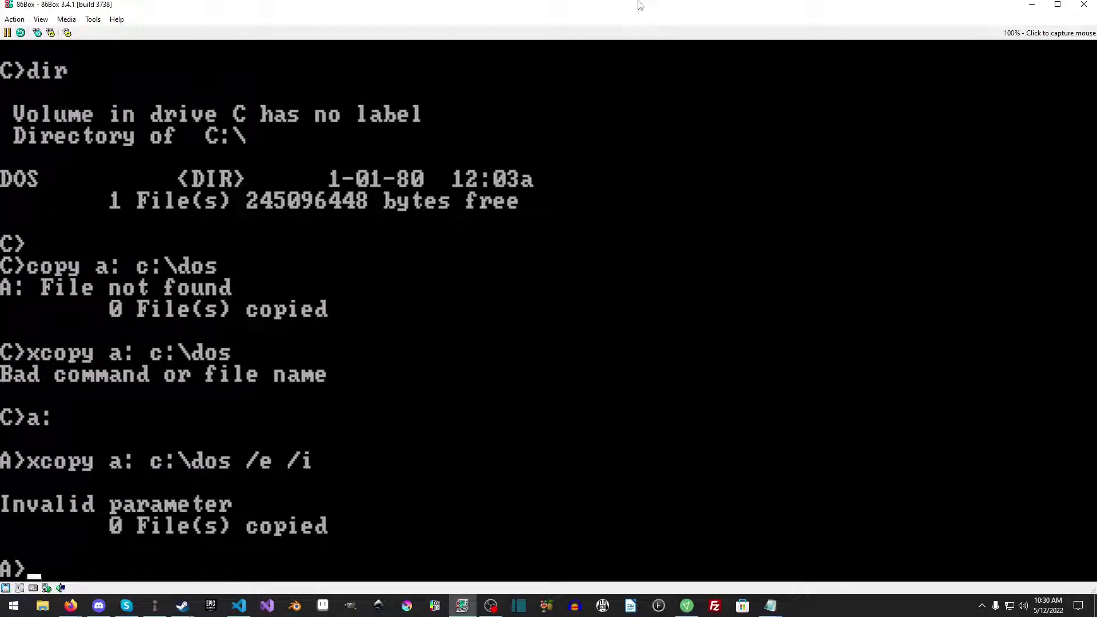
Copy all files from the floppy's root to the hard disk with copy a:\ c:\dos
{"action": "type", "text": "copy a:"}
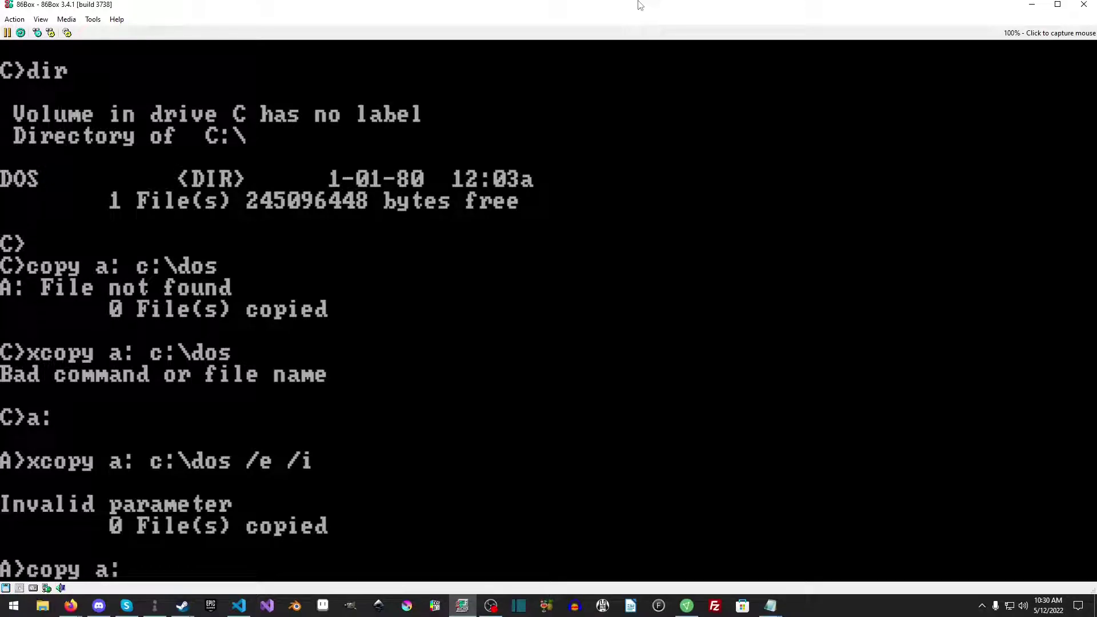
{"action": "type", "text": "\\ c:\\ds"}
{"action": "key", "text": "BackSpace"}
{"action": "type", "text": "o"}
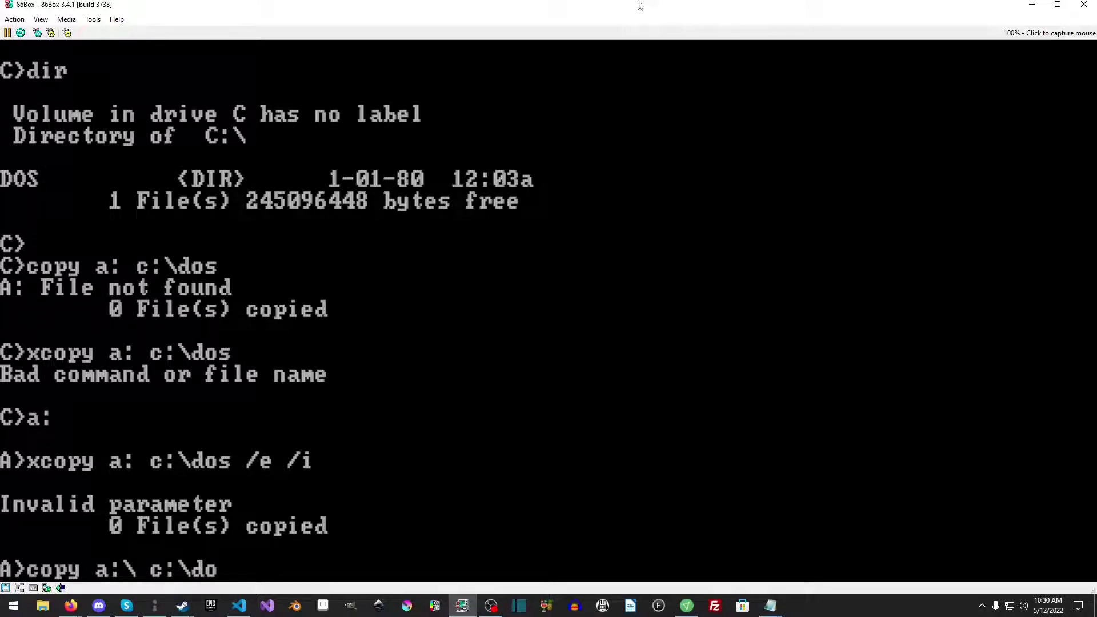
{"action": "type", "text": "s"}
{"action": "key", "text": "Return"}
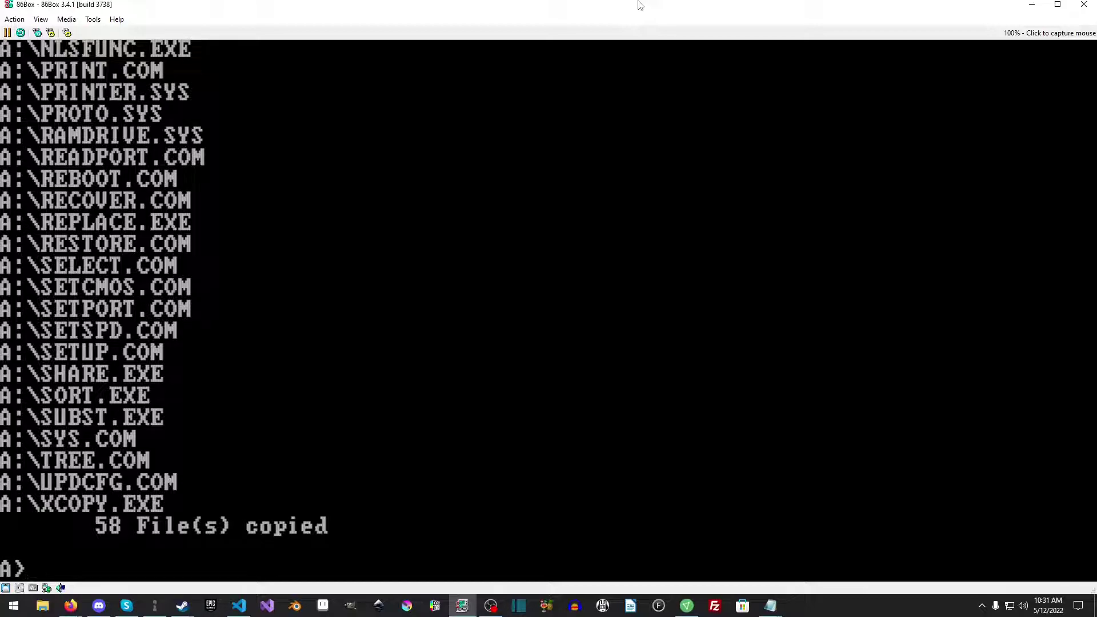
Copy a:\command.com to the root of drive C
{"action": "type", "text": "copy a:"}
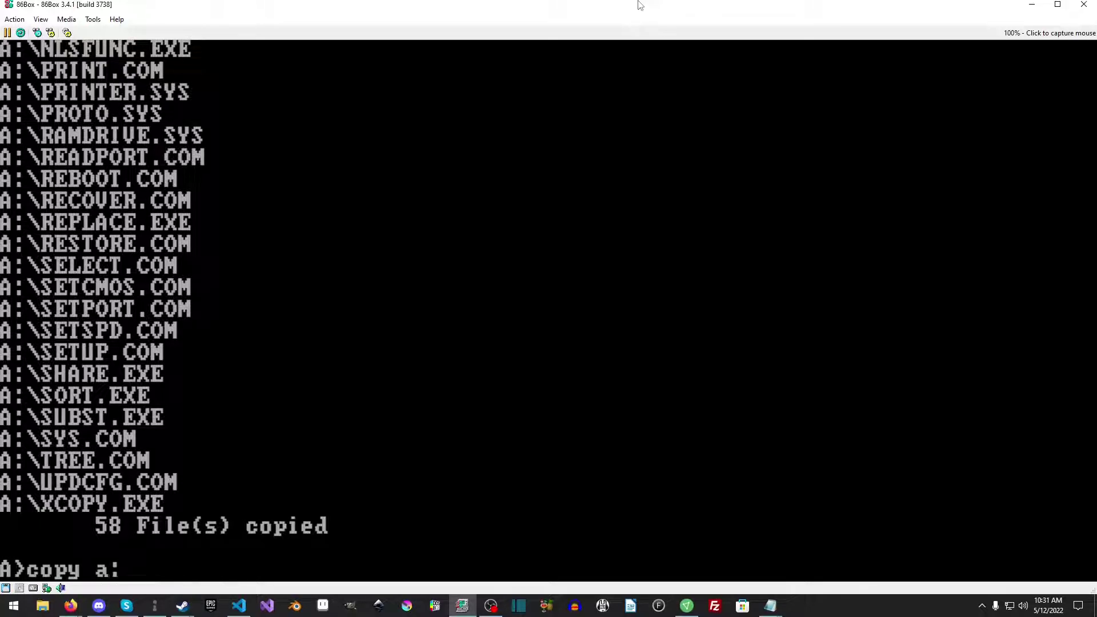
{"action": "type", "text": "\\command.com c:\\"}
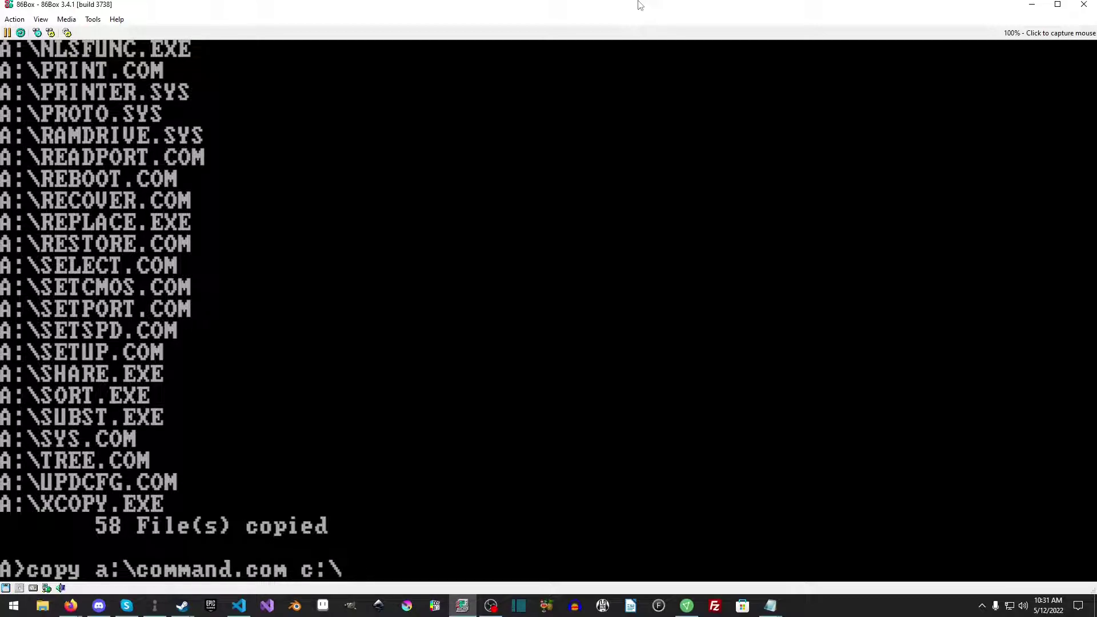
{"action": "key", "text": "Return"}
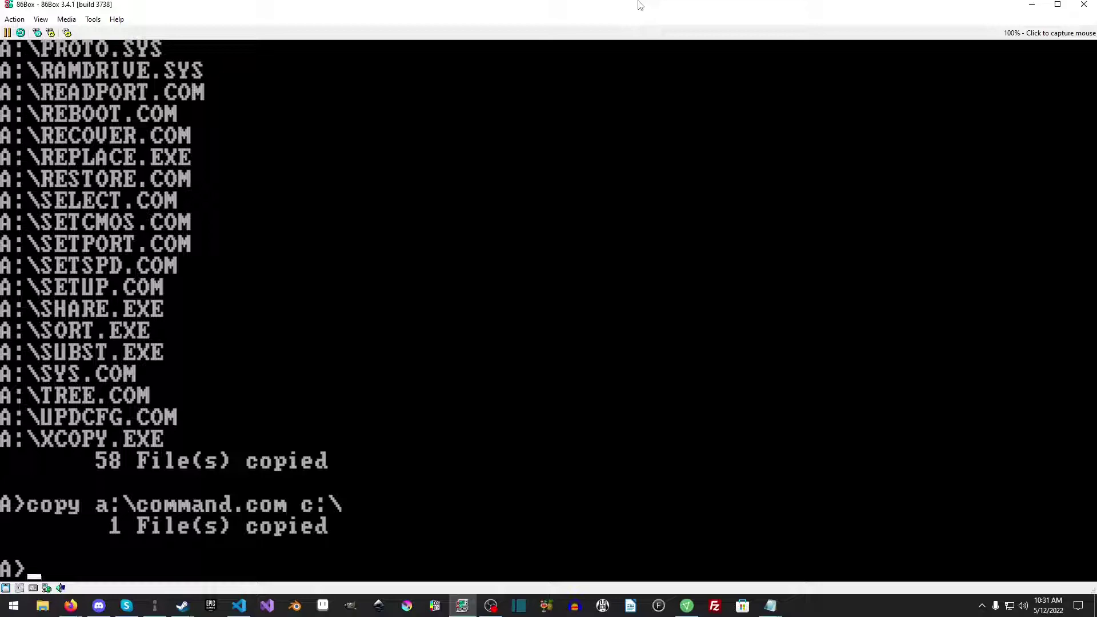
Eject the disk image from the first floppy drive and restart the machine
{"action": "left_click", "coordinate": [7, 587]}
{"action": "left_click", "coordinate": [22, 580]}
{"action": "left_click", "coordinate": [37, 33]}
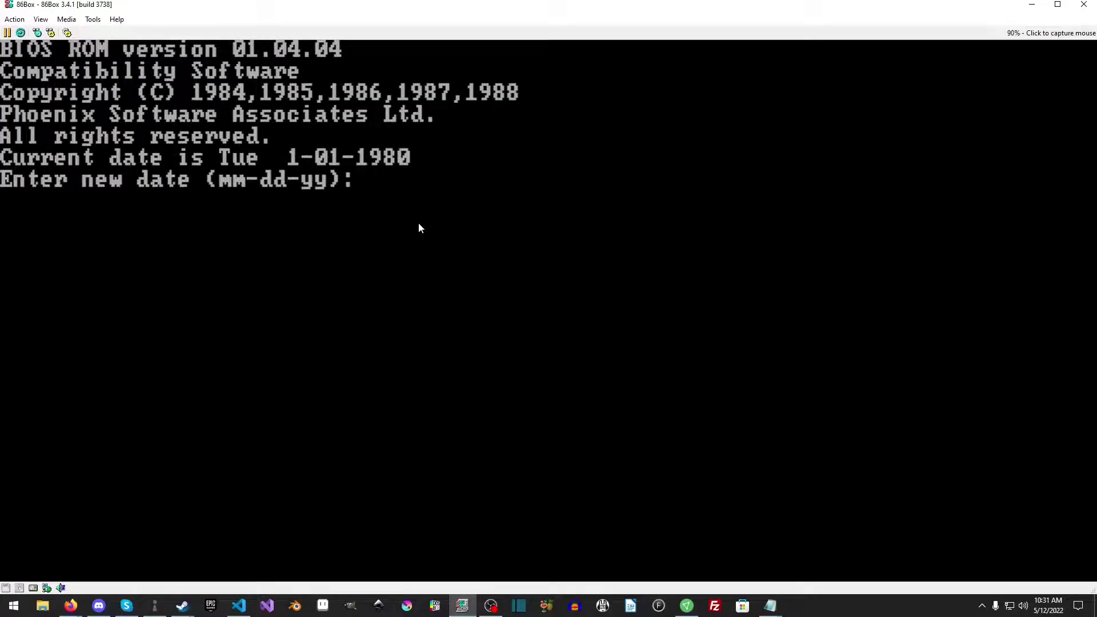
Accept the default date and time at startup and list the files on drive C
{"action": "key", "text": "Return"}
{"action": "key", "text": "Return"}
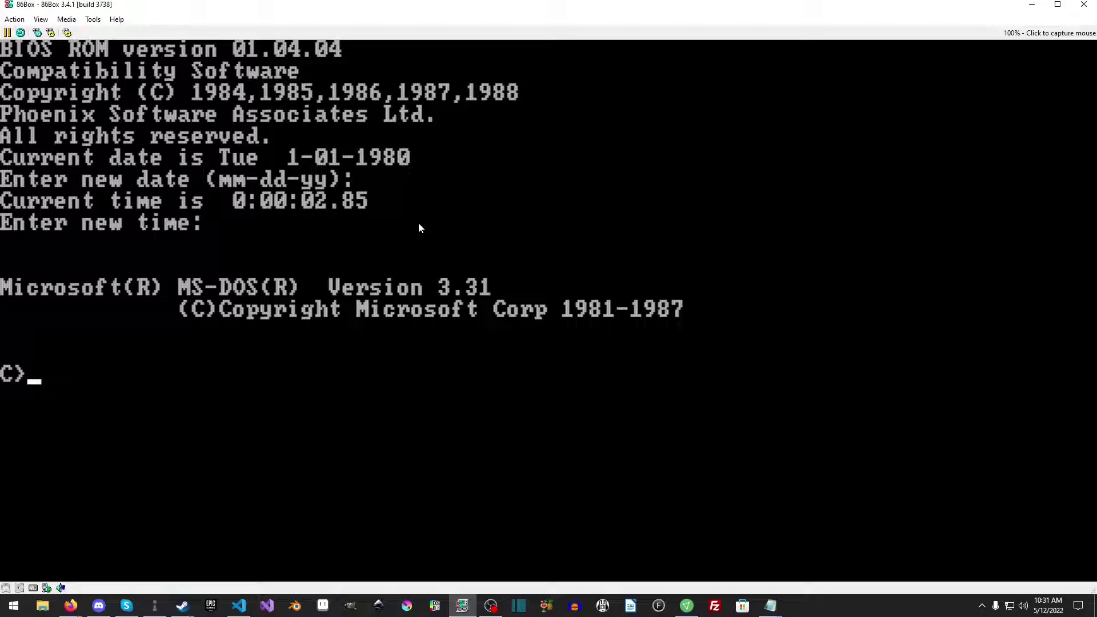
{"action": "type", "text": "dir"}
{"action": "key", "text": "Return"}
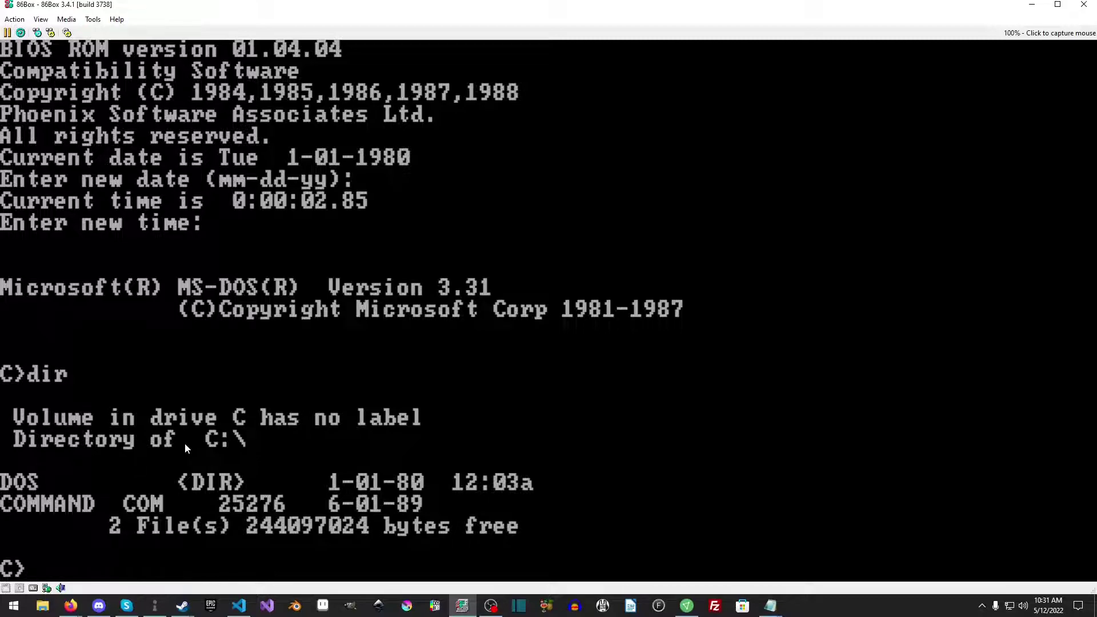
Mount TANDYNET.IMG from the discs folder in the first floppy drive
{"action": "left_click", "coordinate": [7, 589]}
{"action": "left_click", "coordinate": [46, 527]}
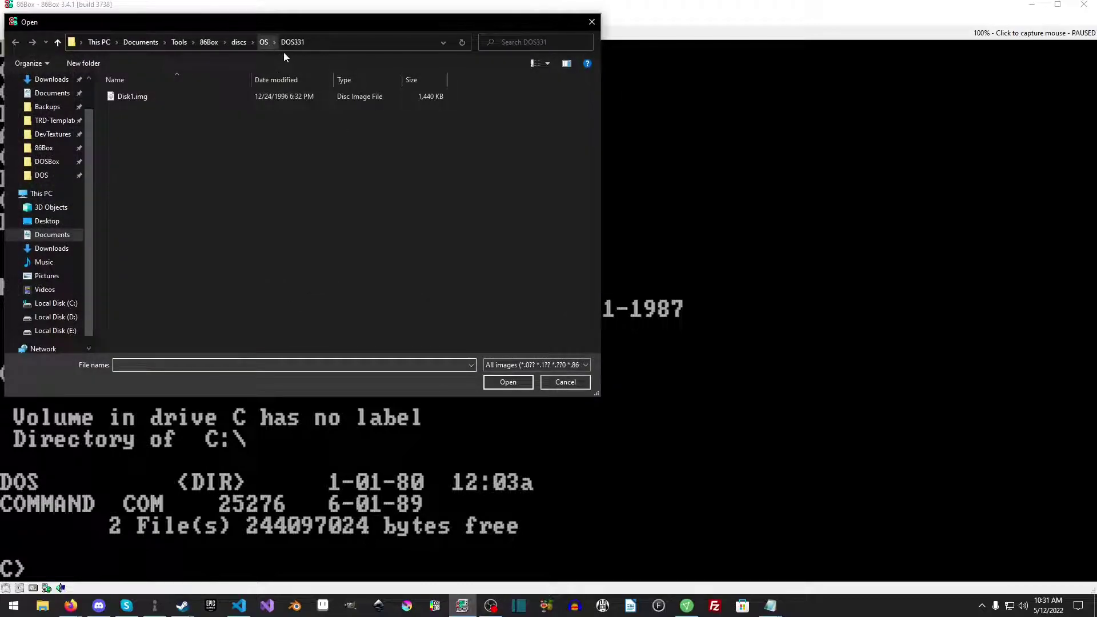
{"action": "left_click", "coordinate": [260, 42]}
{"action": "left_click", "coordinate": [239, 42]}
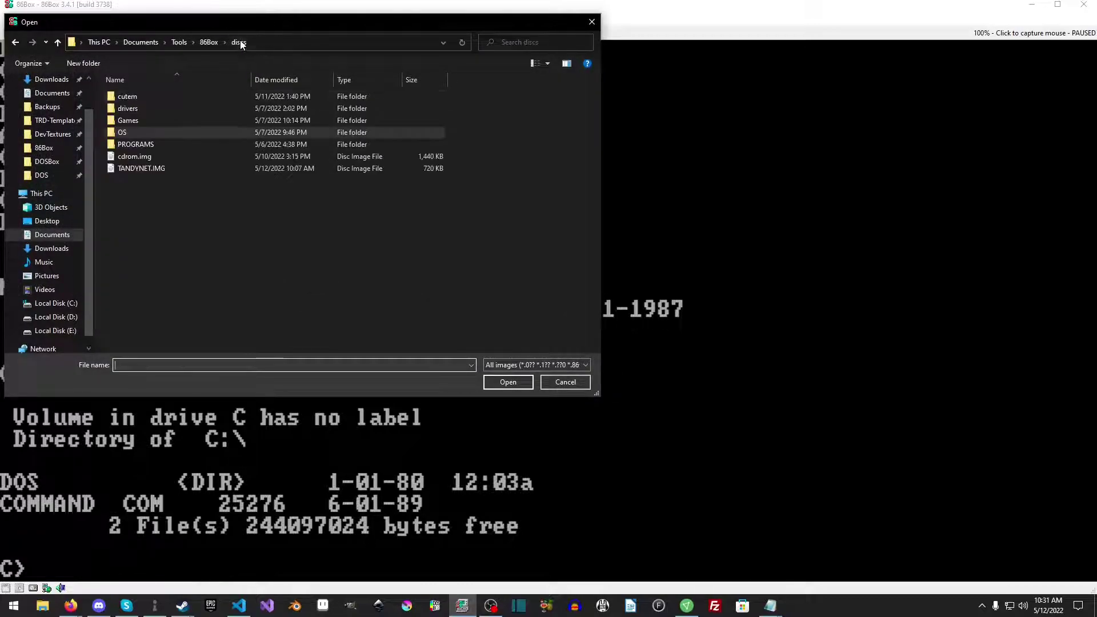
{"action": "double_click", "coordinate": [171, 167]}
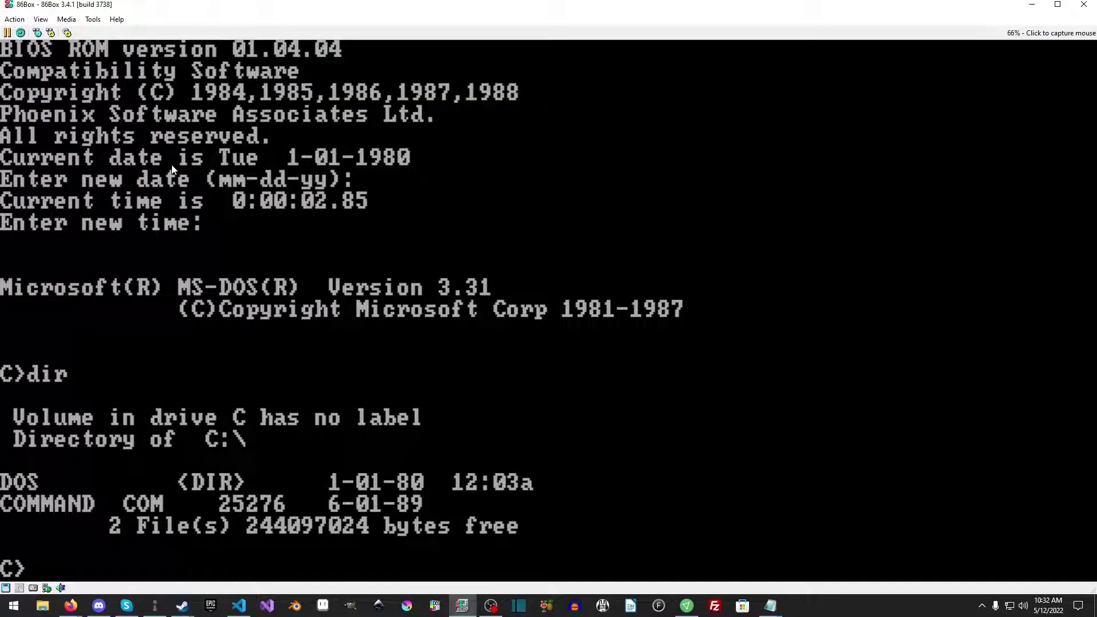
Switch to drive A and list the contents of the floppy's root
{"action": "type", "text": "A:"}
{"action": "key", "text": "Return"}
{"action": "type", "text": "dir"}
{"action": "key", "text": "Return"}
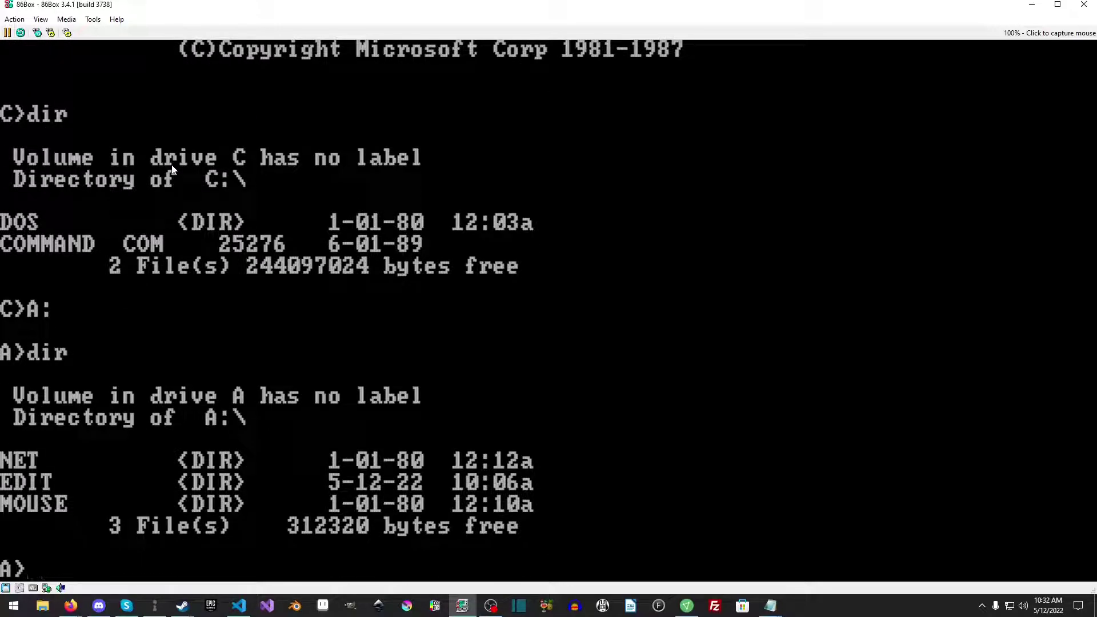
Create a directory named DRIVERS in the root of drive A
{"action": "type", "text": "md DRIVERS"}
{"action": "key", "text": "Return"}
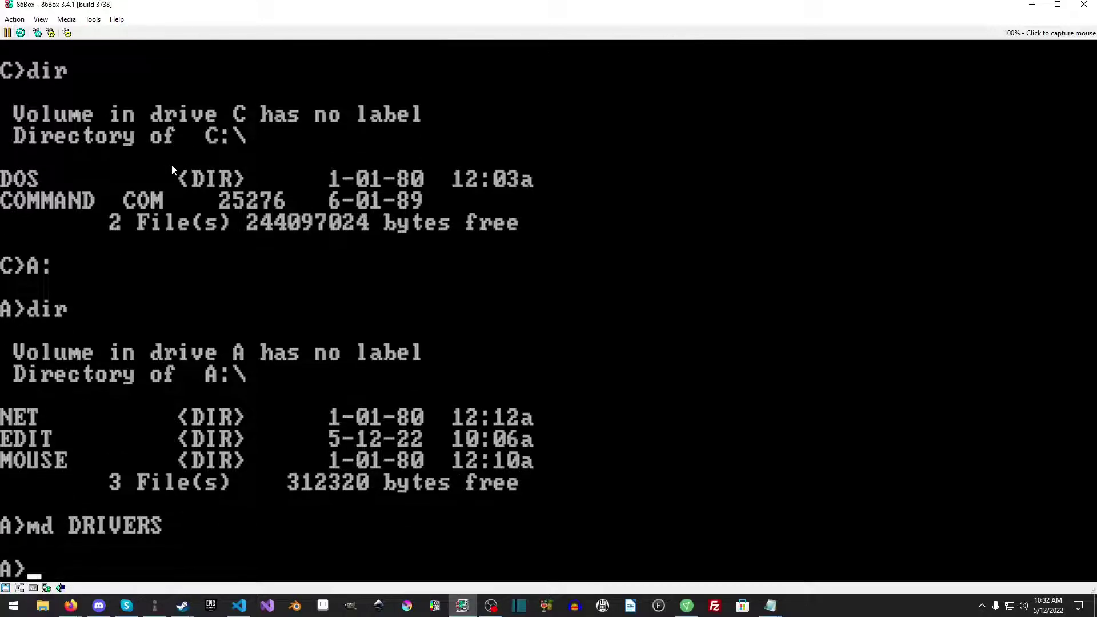
{"action": "type", "text": "copy m"}
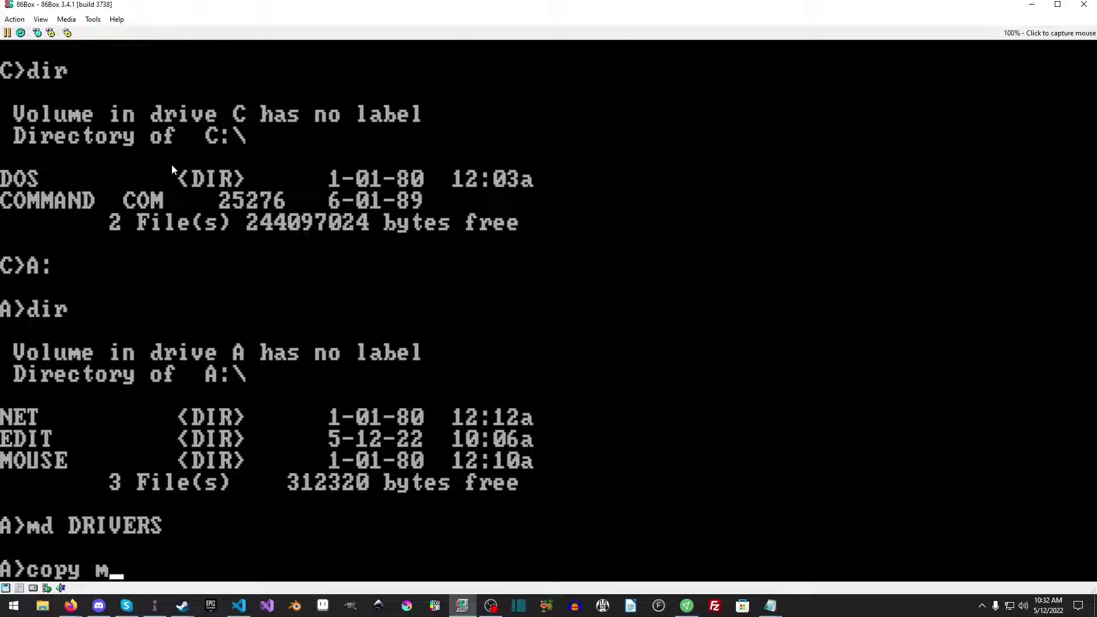
{"action": "key", "text": "BackSpace"}
{"action": "type", "text": "a:"}
{"action": "key", "text": "BackSpace"}
{"action": "key", "text": "BackSpace"}
{"action": "key", "text": "BackSpace"}
{"action": "key", "text": "BackSpace"}
{"action": "key", "text": "BackSpace"}
{"action": "key", "text": "BackSpace"}
{"action": "key", "text": "BackSpace"}
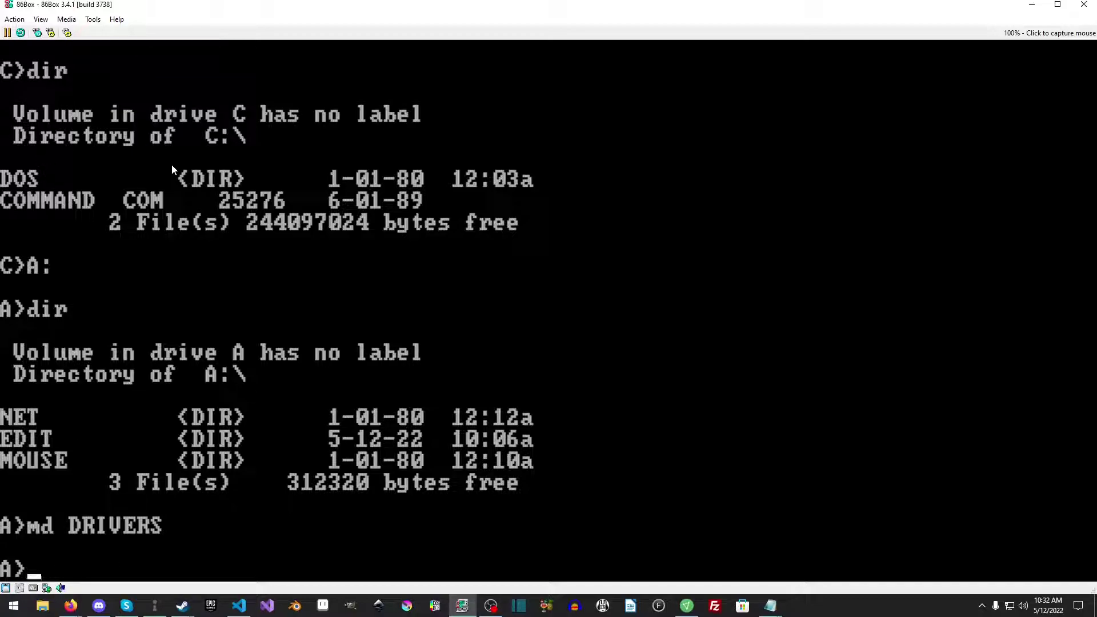
Try to create the directory c:\drivers\mouse on the hard disk
{"action": "type", "text": "md c:\\drivers\\mouse"}
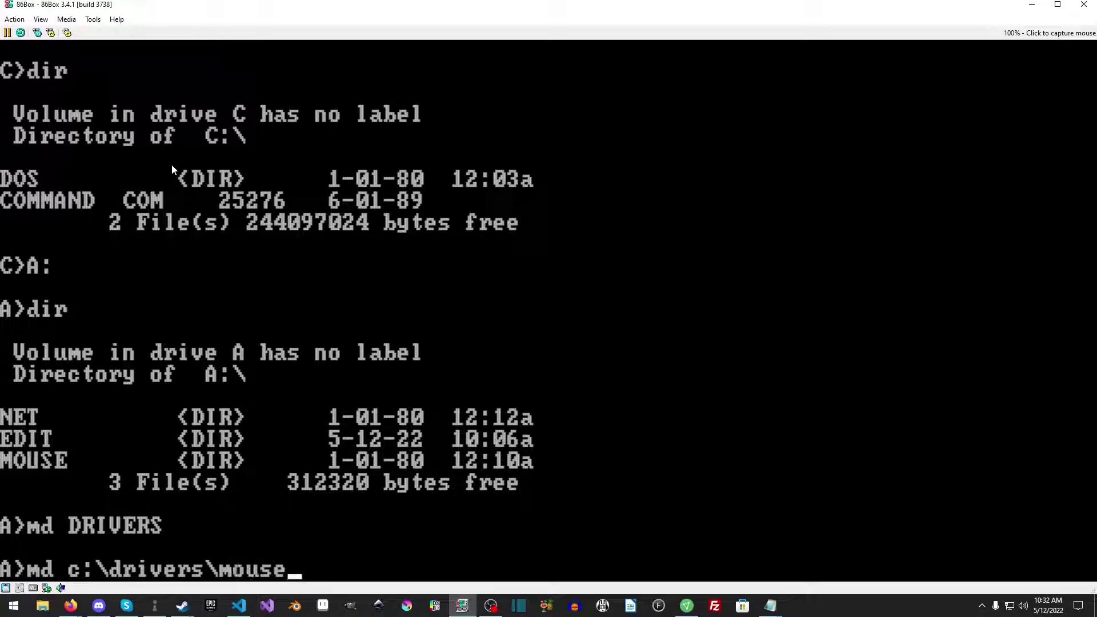
{"action": "key", "text": "Return"}
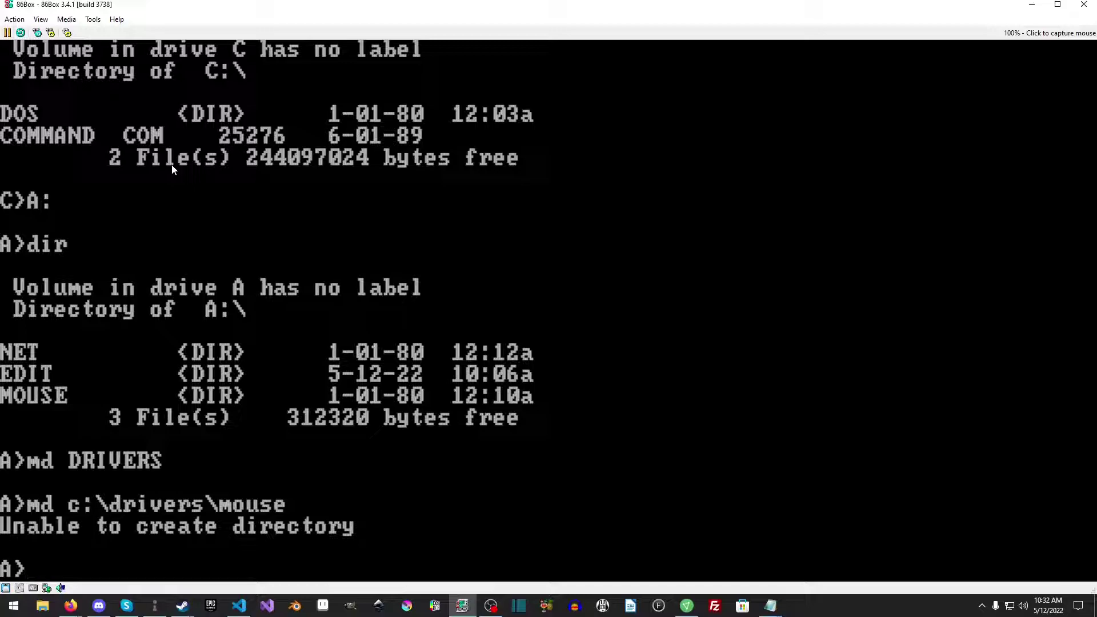
List drive A and remove its misplaced drivers directory, trying del drivers before rd drivers
{"action": "type", "text": "dir"}
{"action": "key", "text": "Return"}
{"action": "type", "text": "del drivers"}
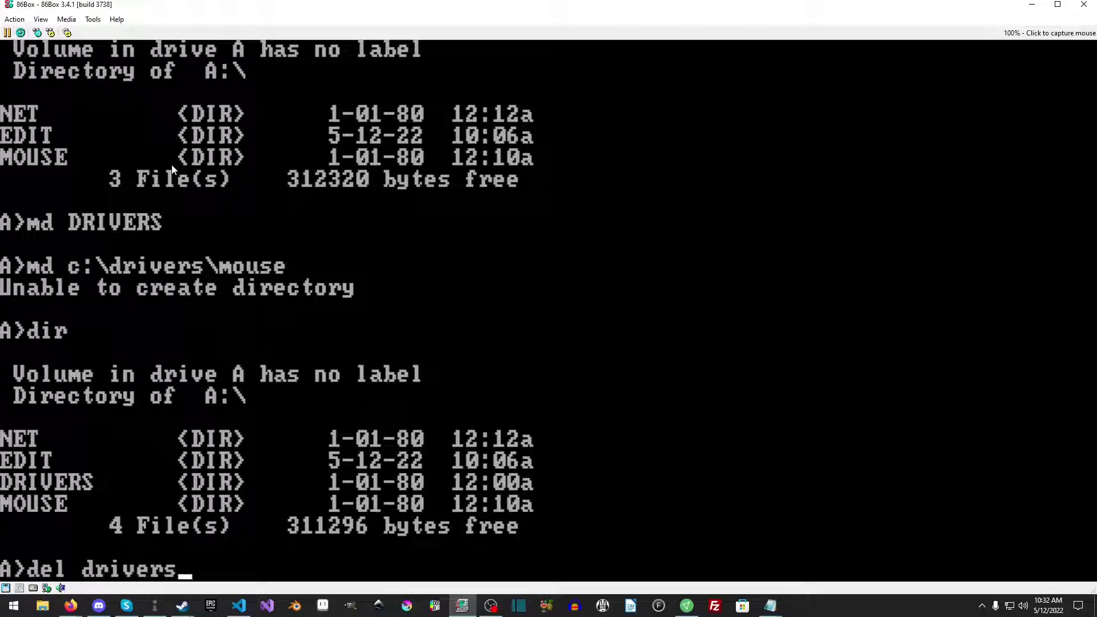
{"action": "key", "text": "Return"}
{"action": "type", "text": "y"}
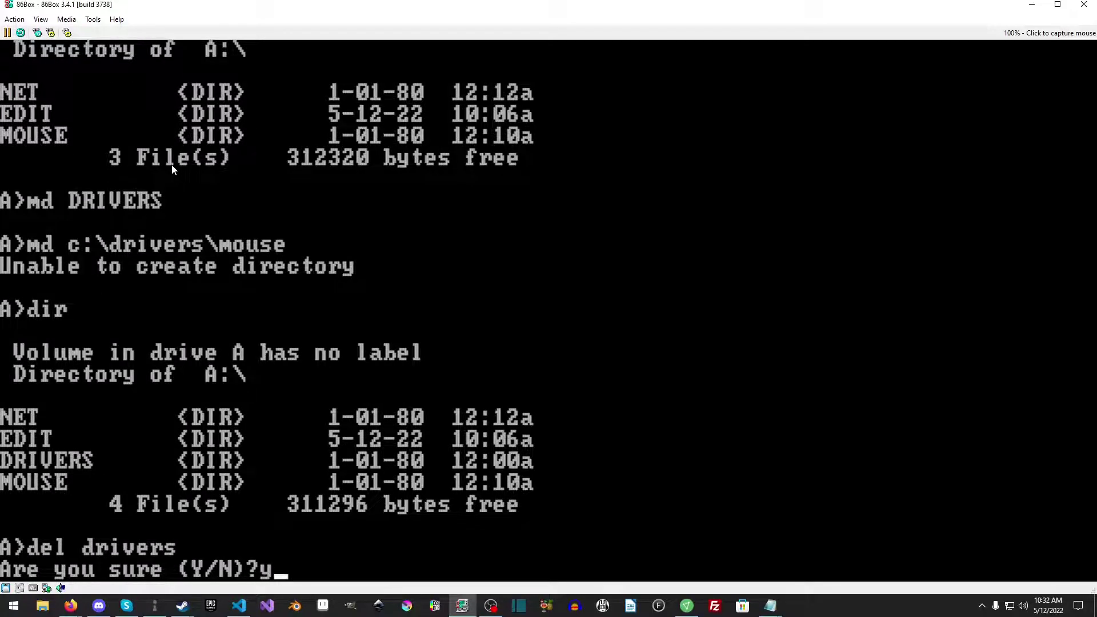
{"action": "key", "text": "Return"}
{"action": "type", "text": "rd drivers"}
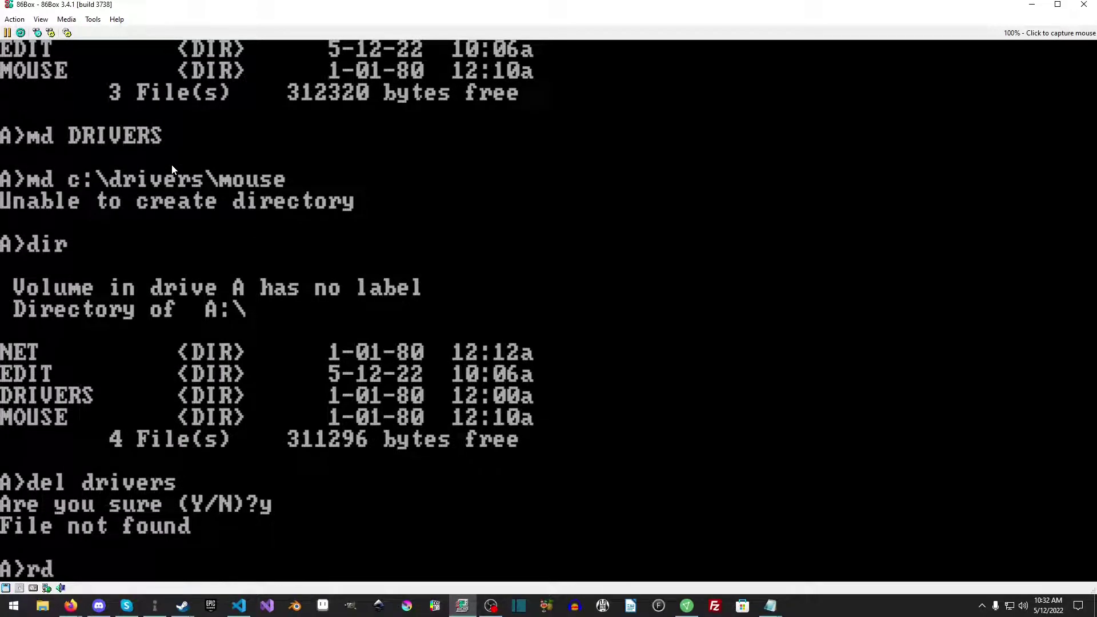
{"action": "key", "text": "Return"}
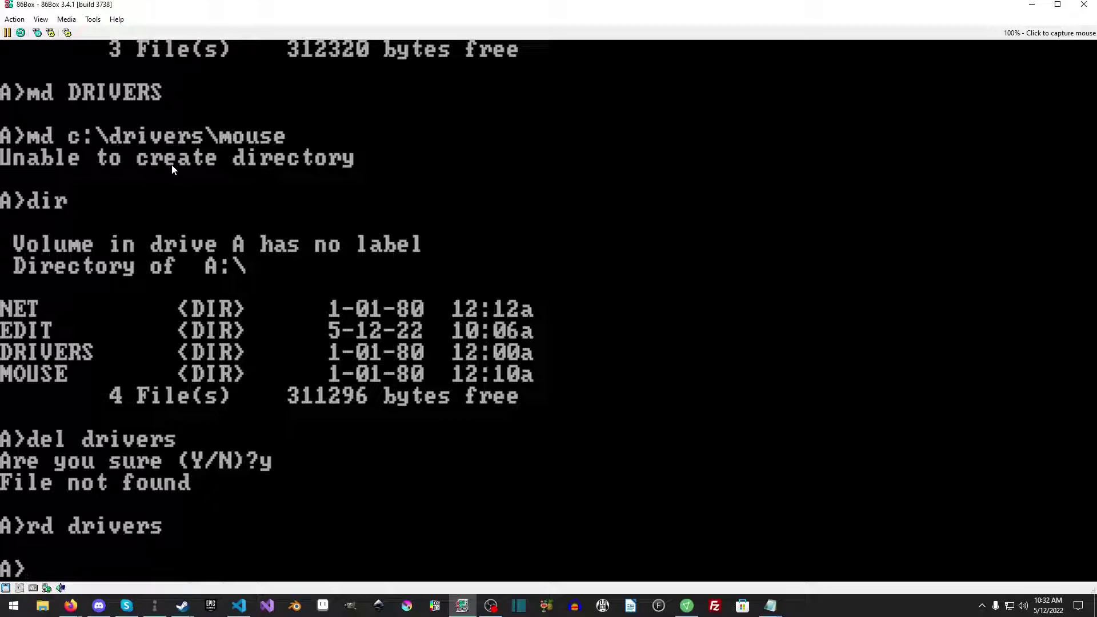
Create the directory c:\drivers on the hard disk and a mouse subdirectory inside it
{"action": "type", "text": "md c:\\drivers"}
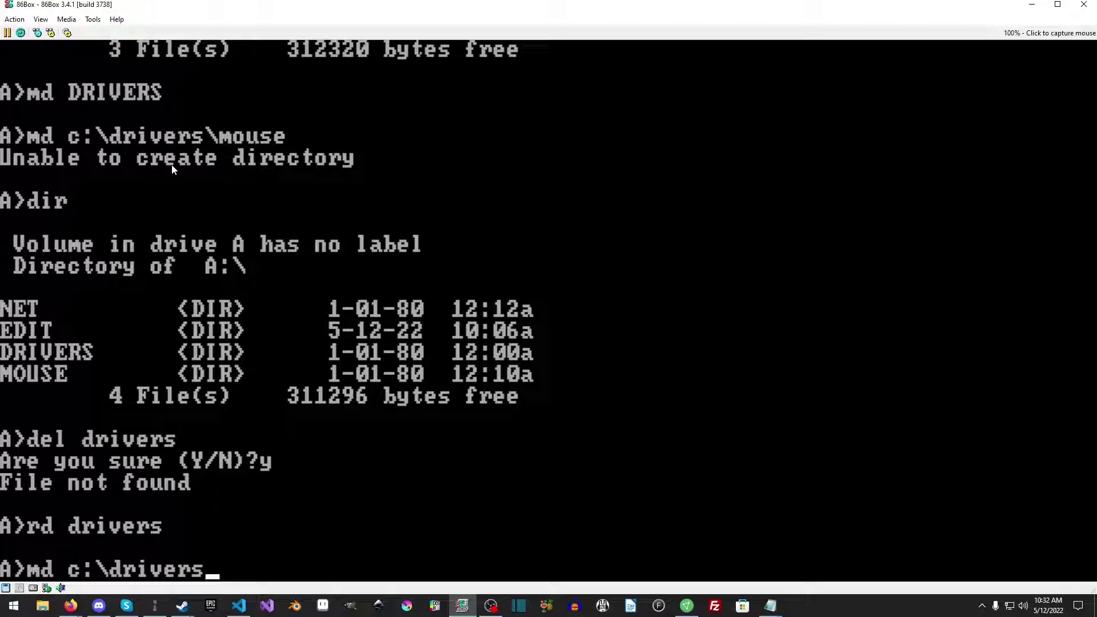
{"action": "key", "text": "Return"}
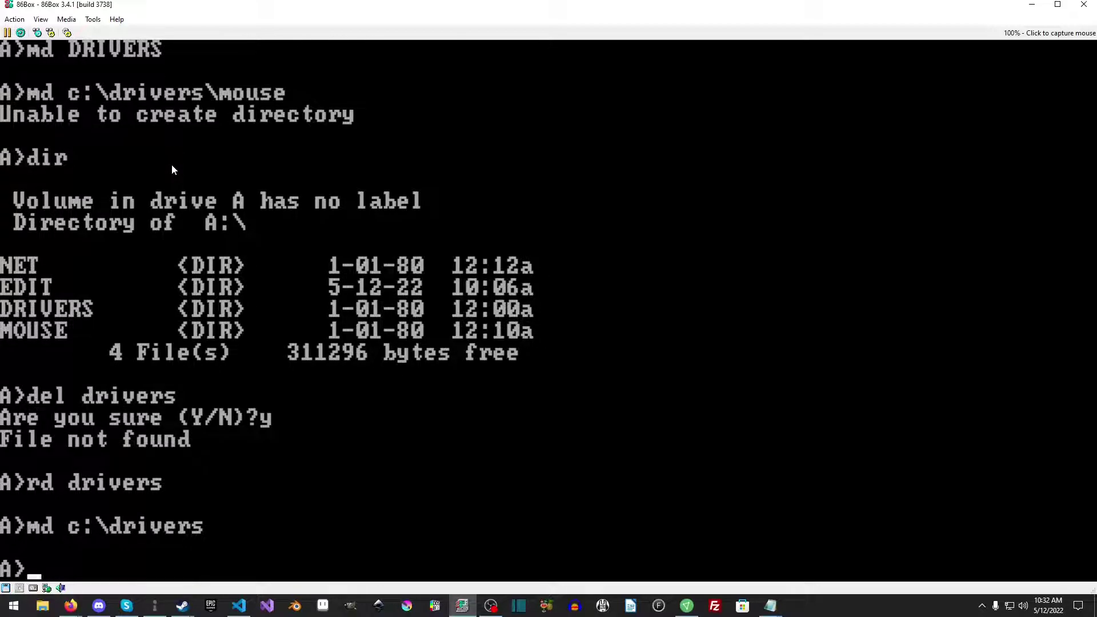
{"action": "type", "text": "md "}
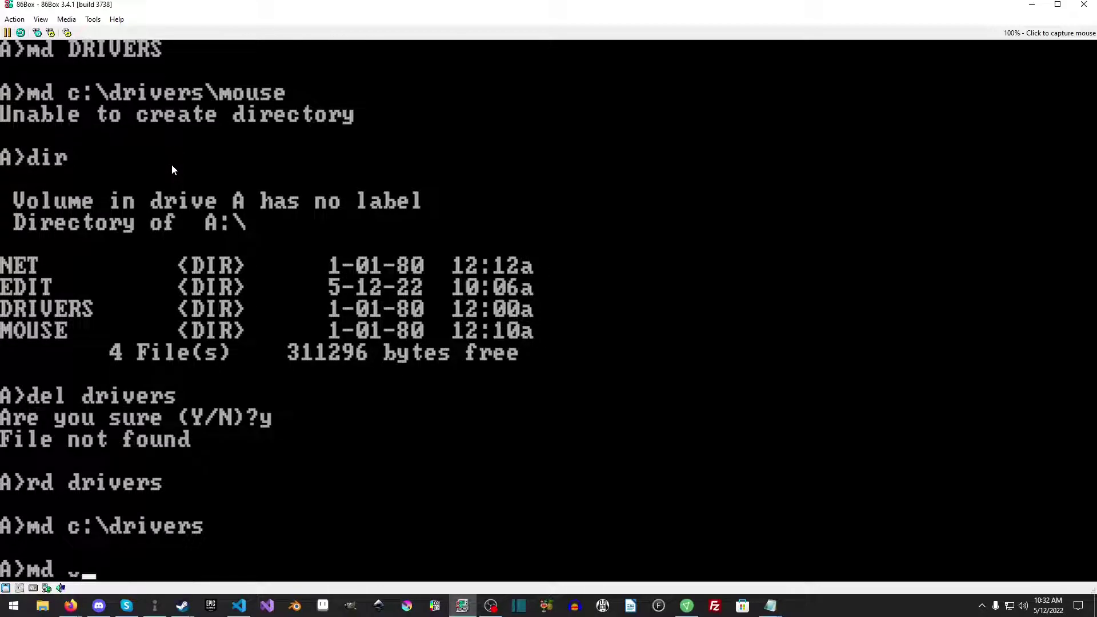
{"action": "type", "text": "c:\\drivers\\mouse"}
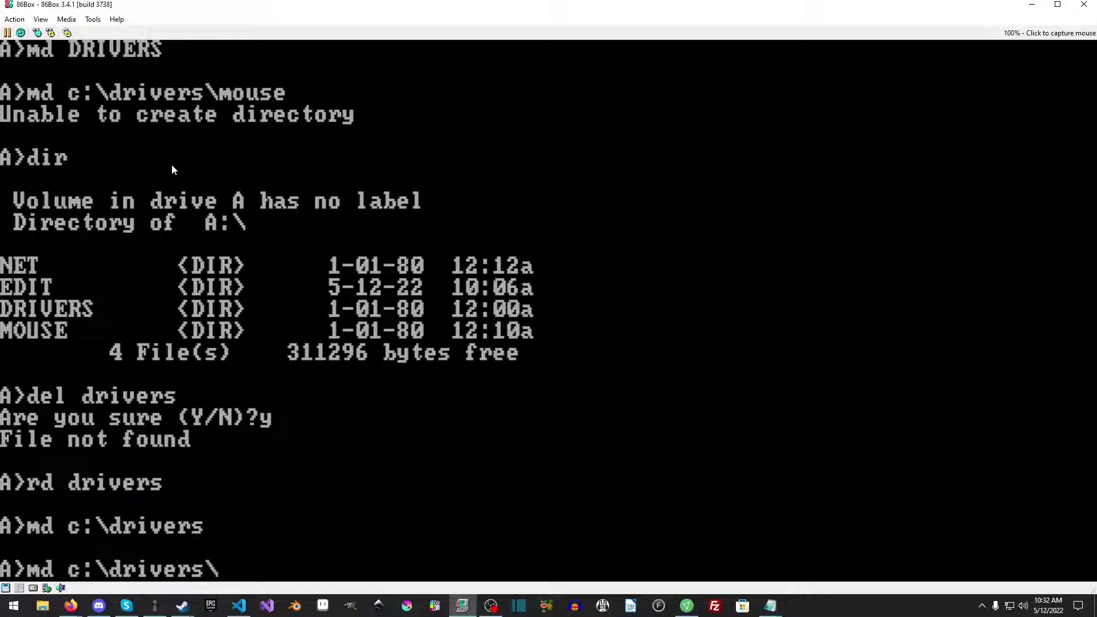
{"action": "key", "text": "Return"}
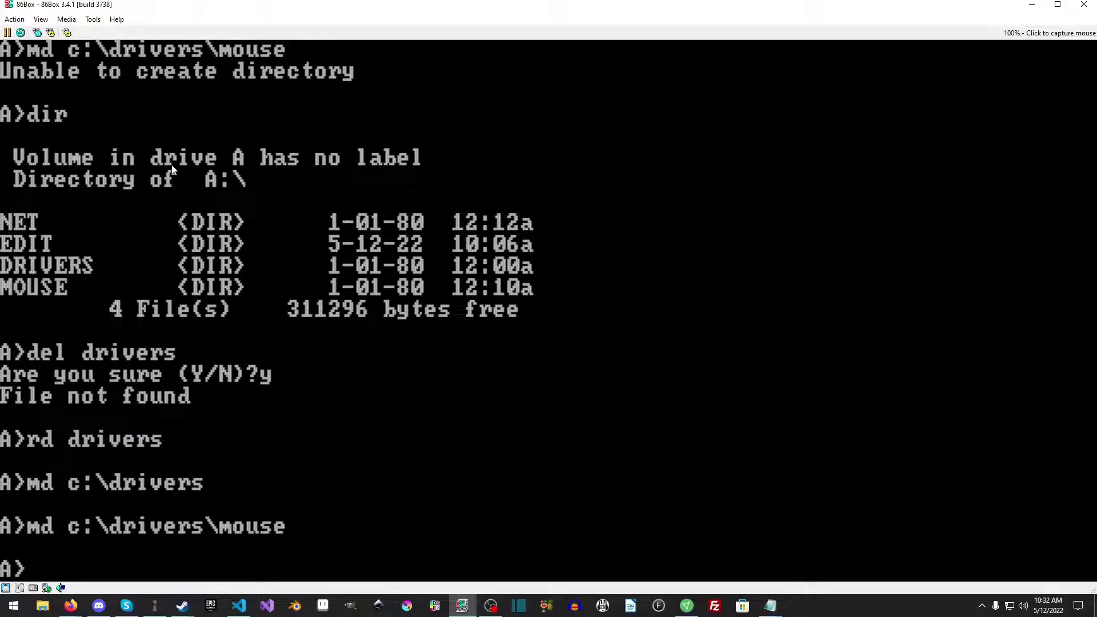
Copy the files from a:\mouse to c:\drivers\mouse
{"action": "type", "text": "copy"}
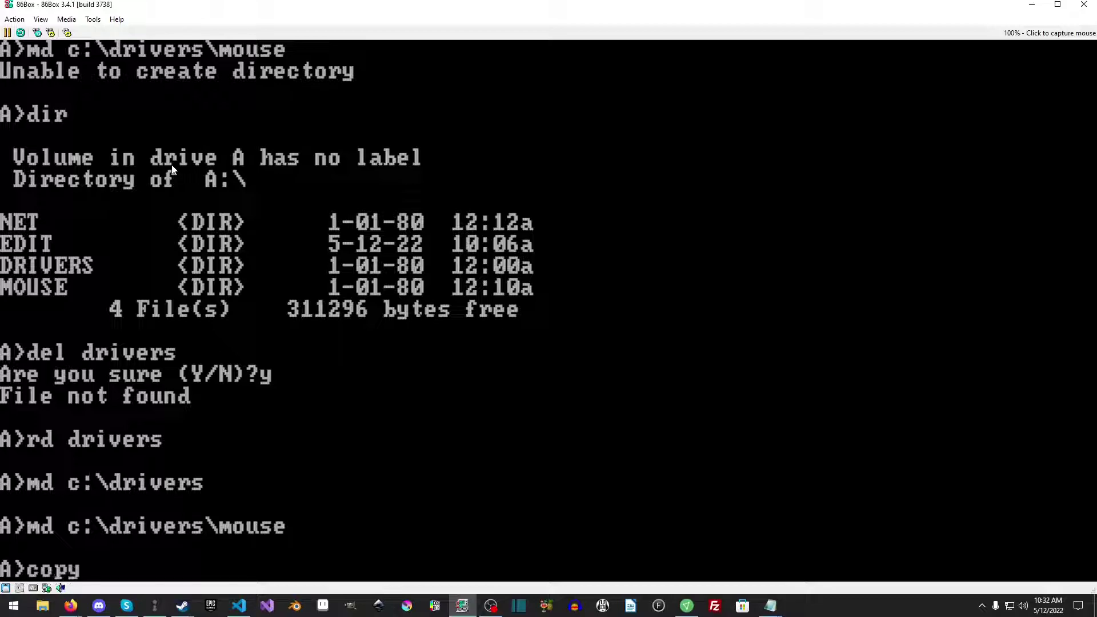
{"action": "type", "text": " a:\\mouse "}
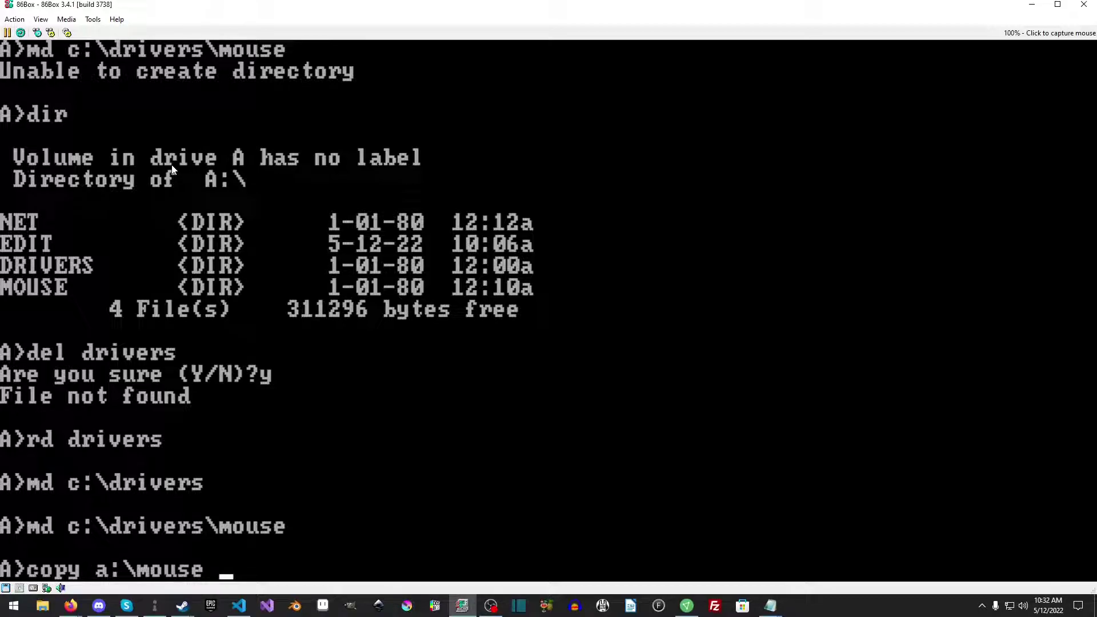
{"action": "type", "text": "c:\\drivers\\mouse"}
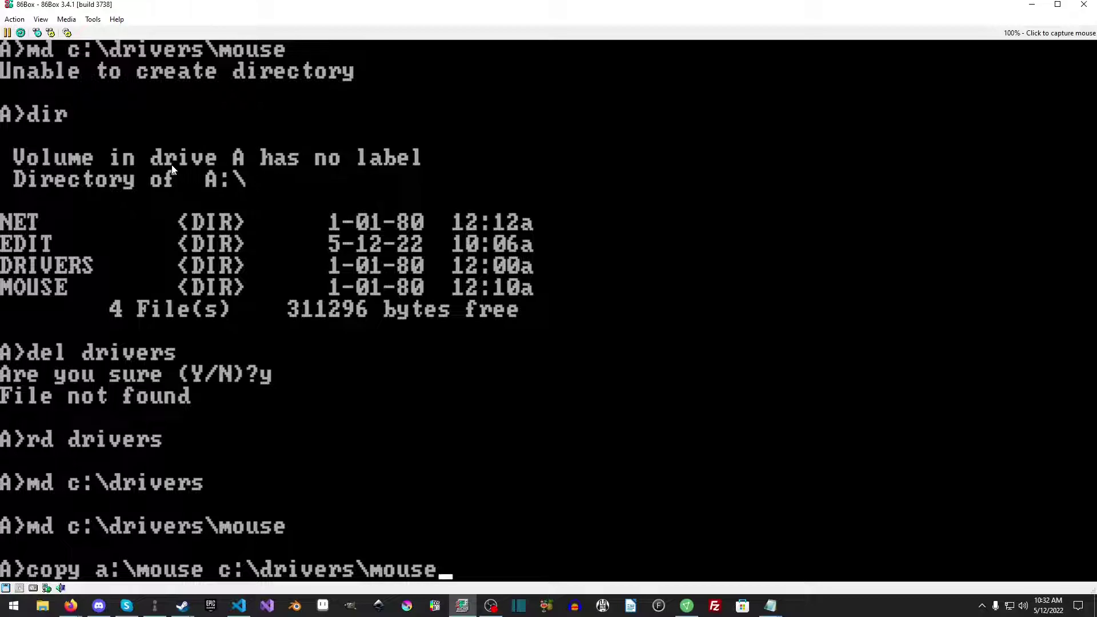
{"action": "key", "text": "Return"}
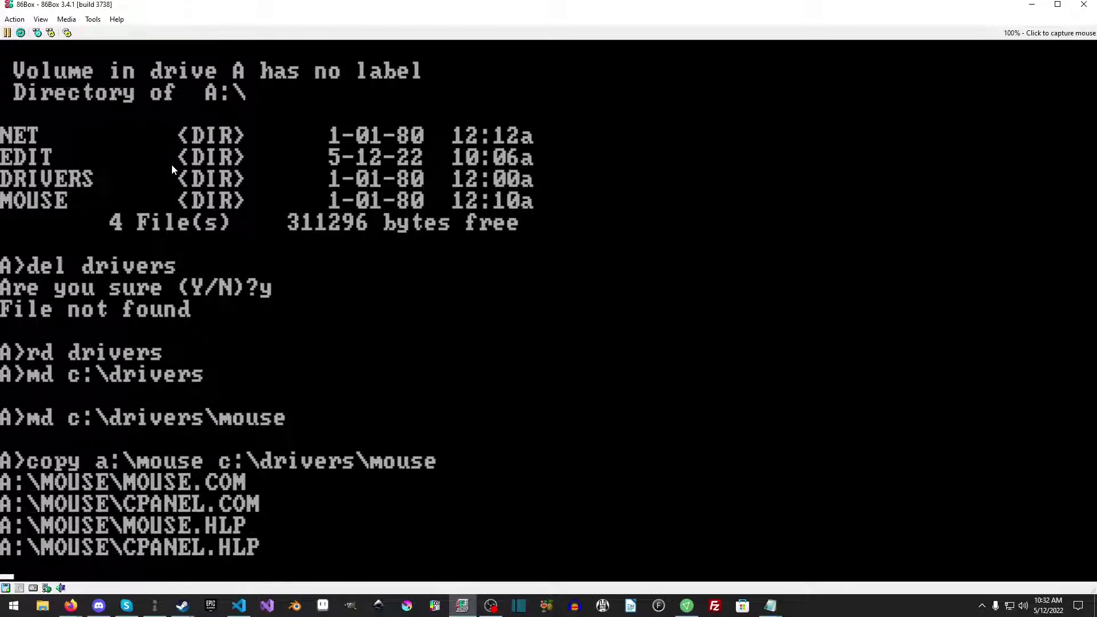
Examine drive C by listing its root, the drivers directory and the mouse subdirectory
{"action": "type", "text": "c:"}
{"action": "key", "text": "Return"}
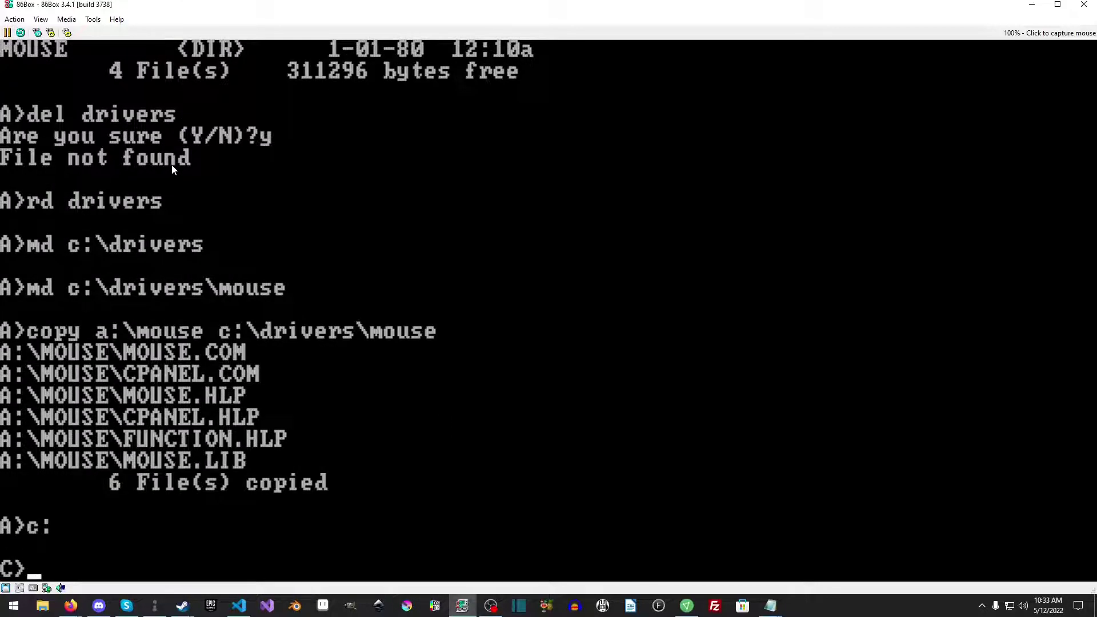
{"action": "type", "text": "dir"}
{"action": "key", "text": "Return"}
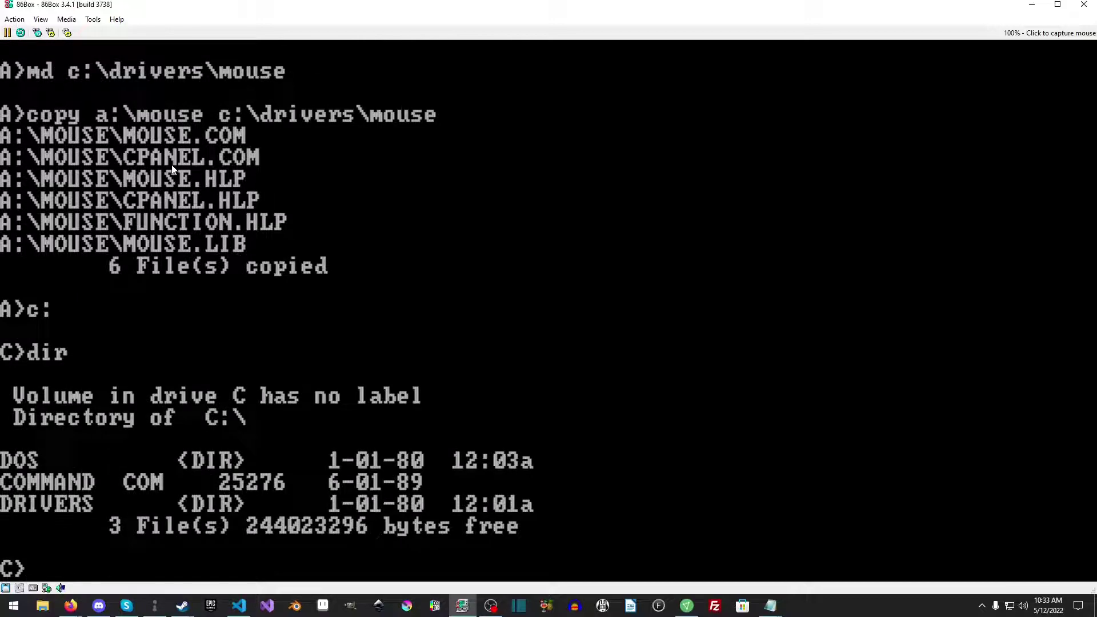
{"action": "type", "text": "cd drivers"}
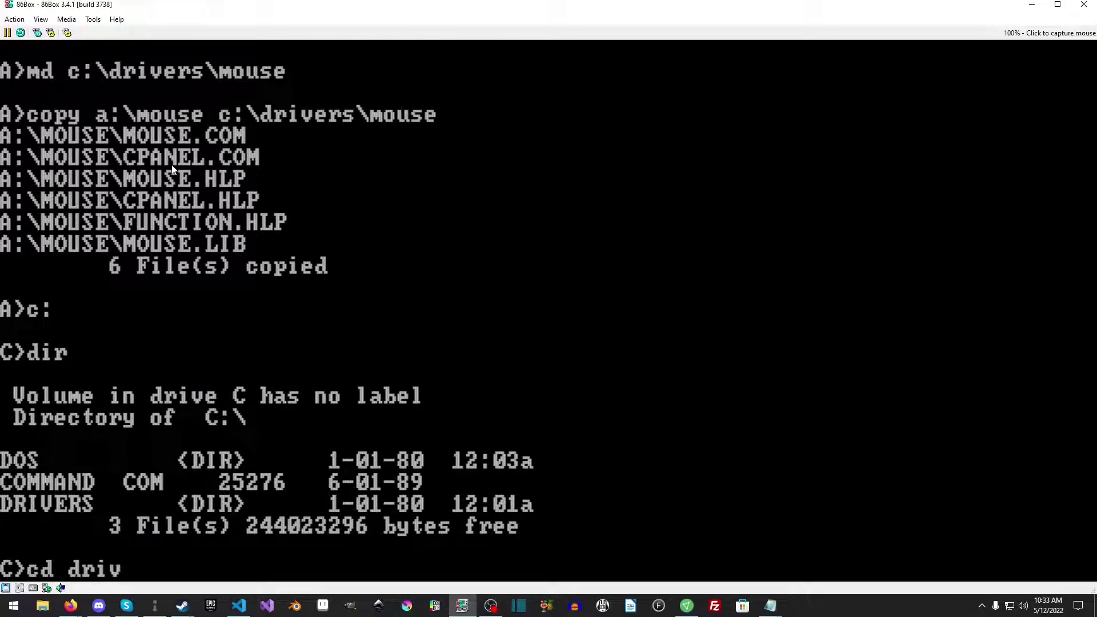
{"action": "key", "text": "Return"}
{"action": "type", "text": "dir"}
{"action": "key", "text": "Return"}
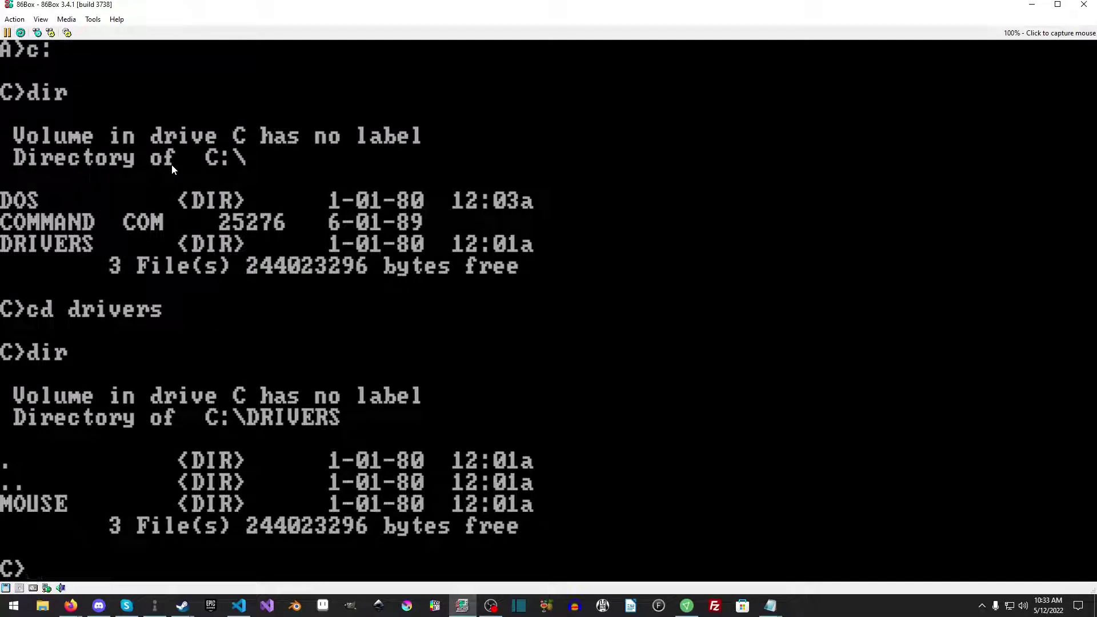
{"action": "type", "text": "cd mouse"}
{"action": "key", "text": "Return"}
{"action": "type", "text": "dir"}
{"action": "key", "text": "Return"}
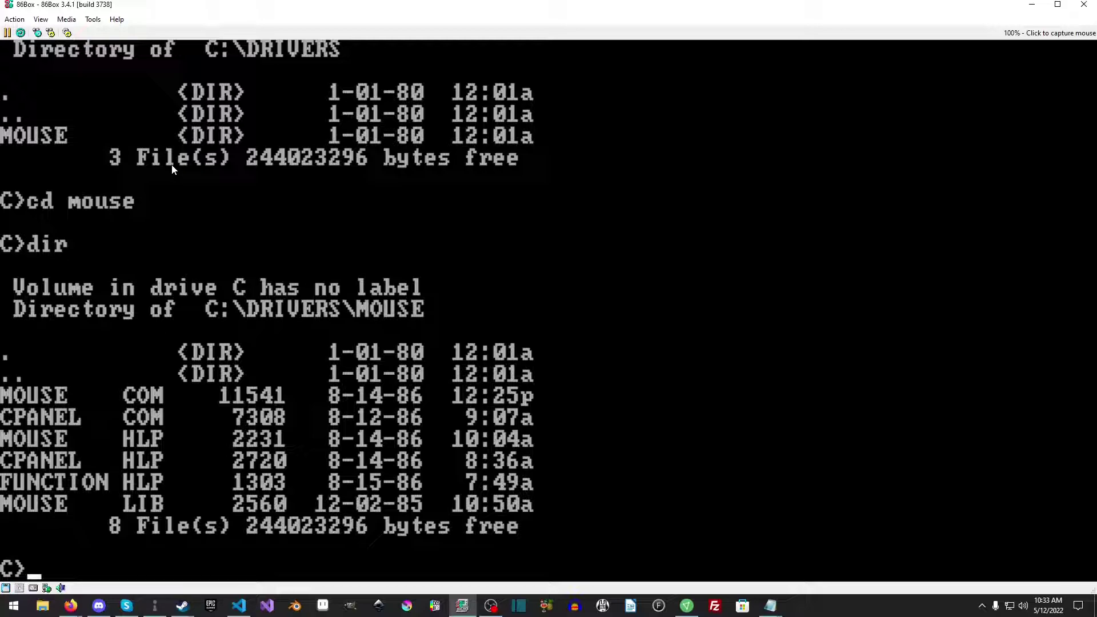
Go back up to the root of drive C, then switch to drive A and list its contents
{"action": "type", "text": "cd.."}
{"action": "key", "text": "Return"}
{"action": "type", "text": "cd.."}
{"action": "key", "text": "Return"}
{"action": "type", "text": "cd.."}
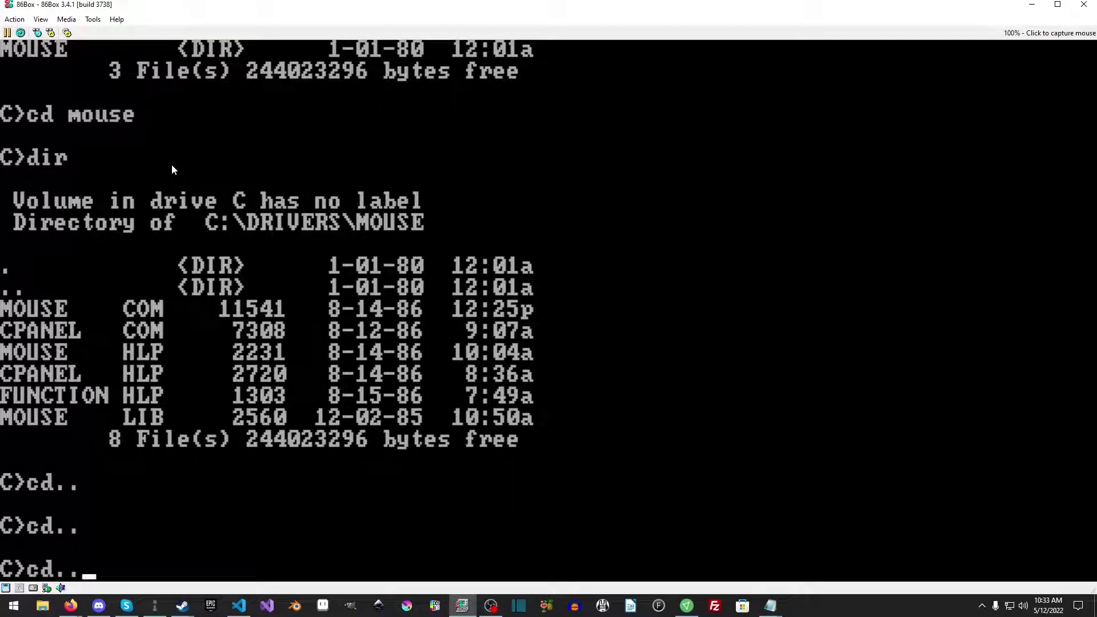
{"action": "key", "text": "Return"}
{"action": "type", "text": "A:"}
{"action": "key", "text": "Return"}
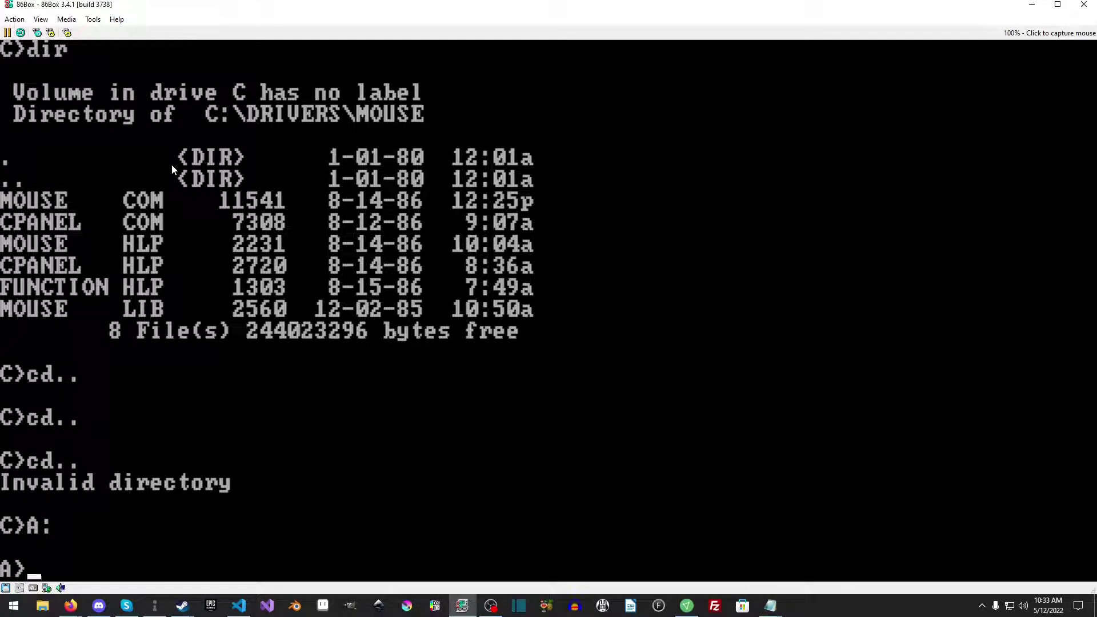
{"action": "type", "text": "dir"}
{"action": "key", "text": "Return"}
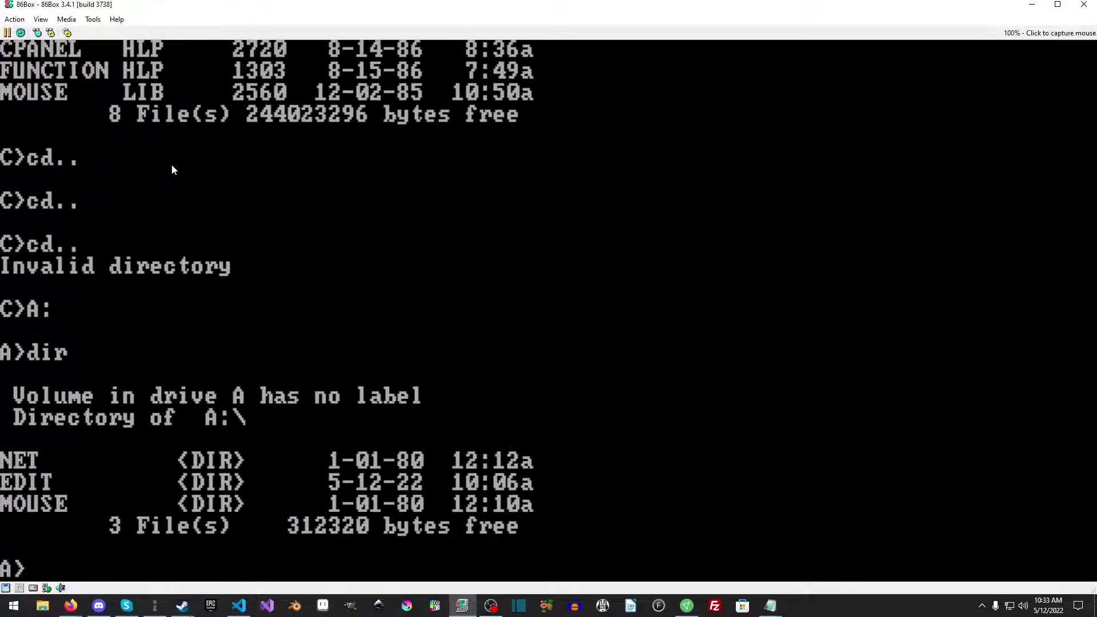
Create a directory named tools in the root of the hard disk, as c:\tools
{"action": "type", "text": "md tools"}
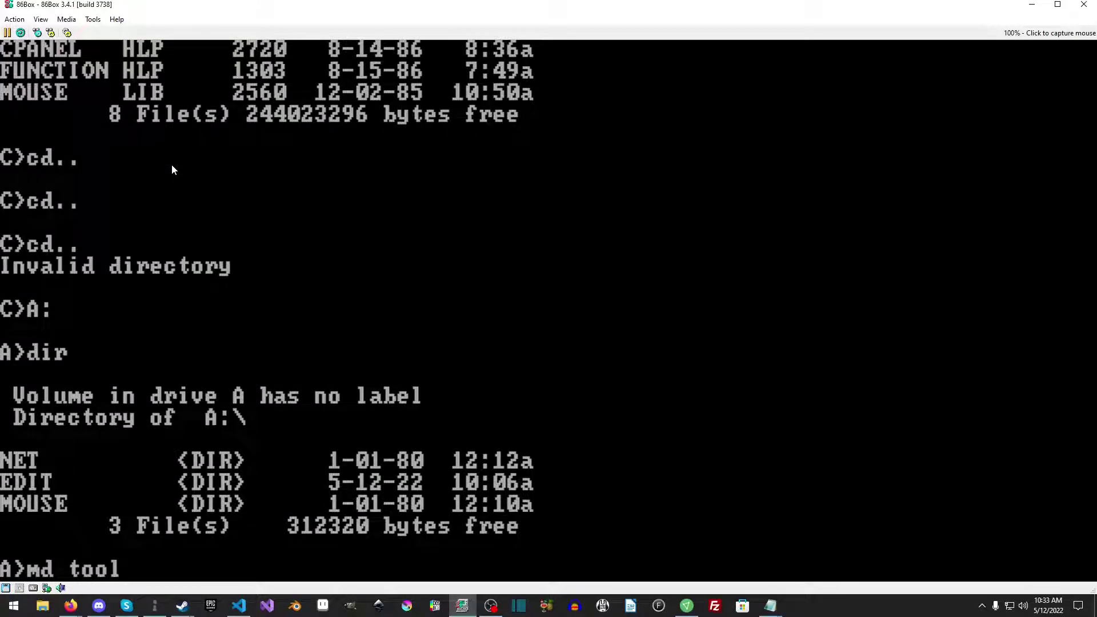
{"action": "key", "text": "BackSpace"}
{"action": "key", "text": "BackSpace"}
{"action": "key", "text": "BackSpace"}
{"action": "key", "text": "BackSpace"}
{"action": "key", "text": "BackSpace"}
{"action": "type", "text": "c:\\tools"}
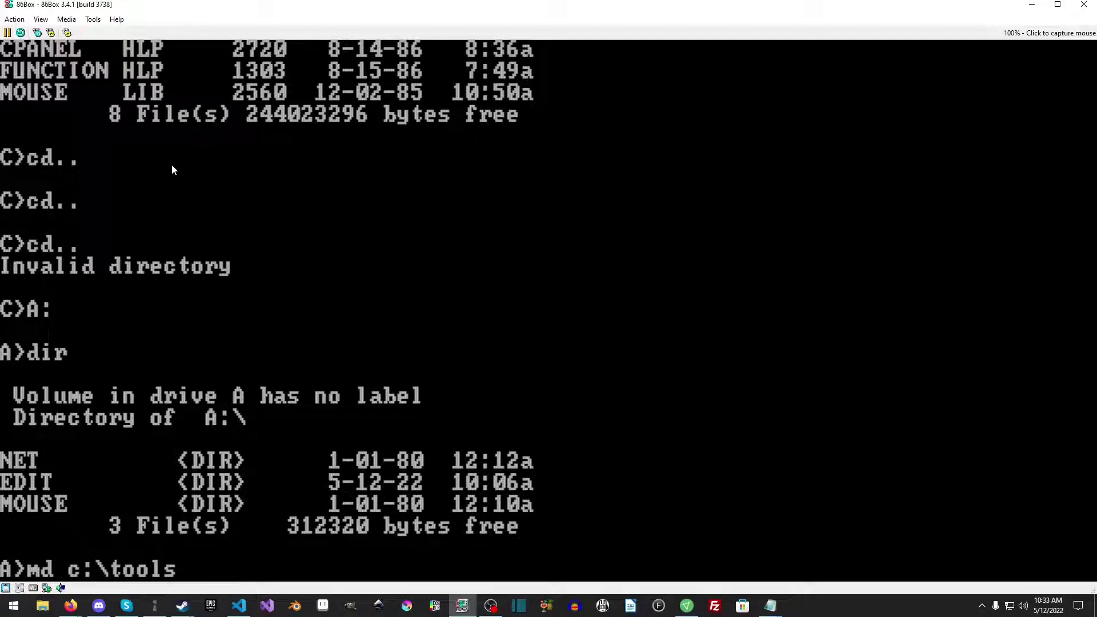
{"action": "key", "text": "Return"}
Create an edit subdirectory inside the hard disk's tools directory, as c:\tools\edit
{"action": "type", "text": "md c:to"}
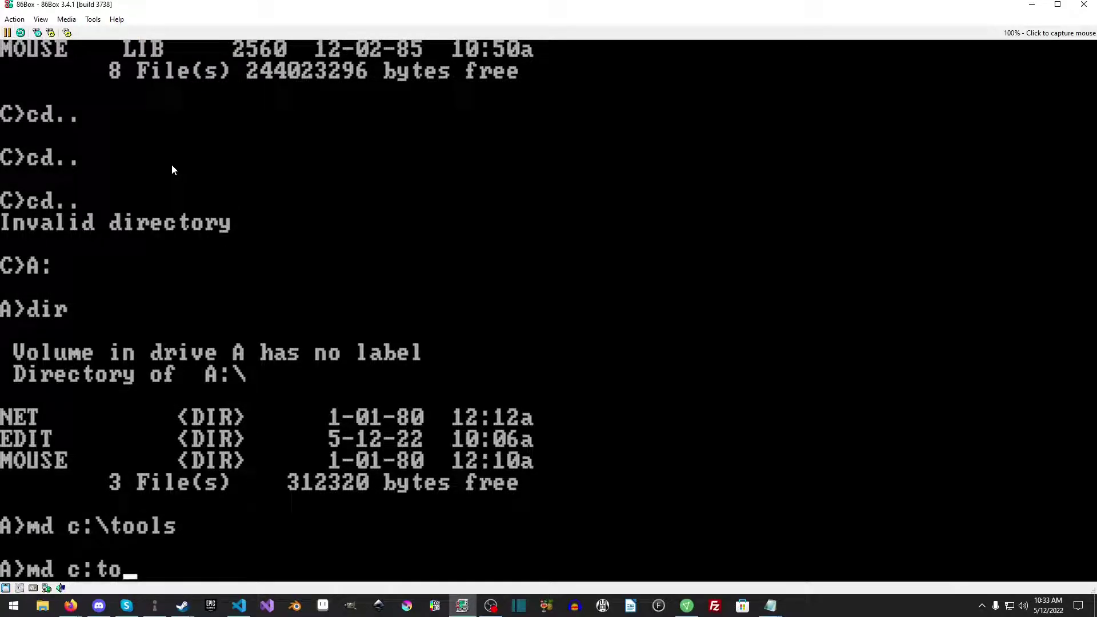
{"action": "type", "text": "ols\\"}
{"action": "key", "text": "BackSpace"}
{"action": "key", "text": "BackSpace"}
{"action": "key", "text": "BackSpace"}
{"action": "key", "text": "BackSpace"}
{"action": "key", "text": "BackSpace"}
{"action": "key", "text": "BackSpace"}
{"action": "type", "text": "\\tools "}
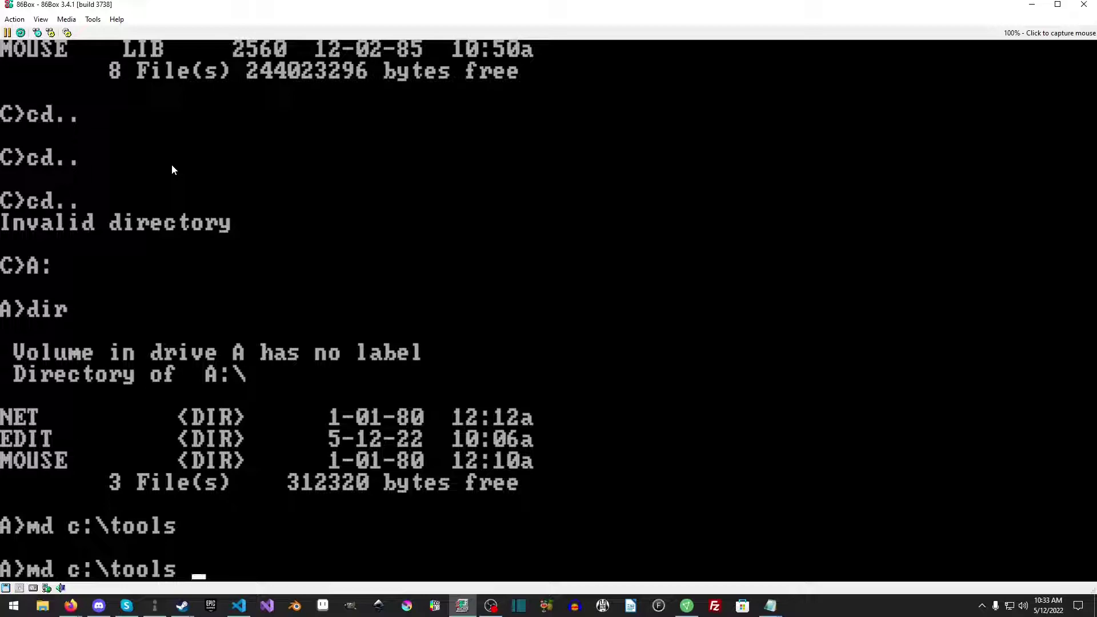
{"action": "type", "text": "\\"}
{"action": "type", "text": "edit"}
{"action": "key", "text": "Return"}
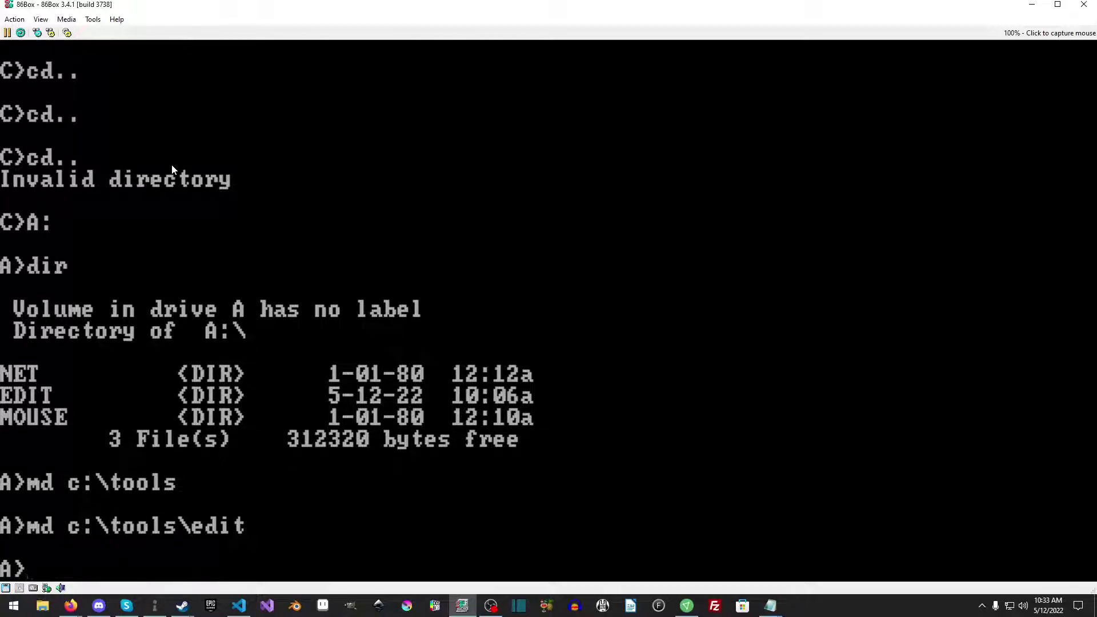
Copy the edit directory's files from the floppy, a:\edit, into c:\tools\edit
{"action": "type", "text": "copy "}
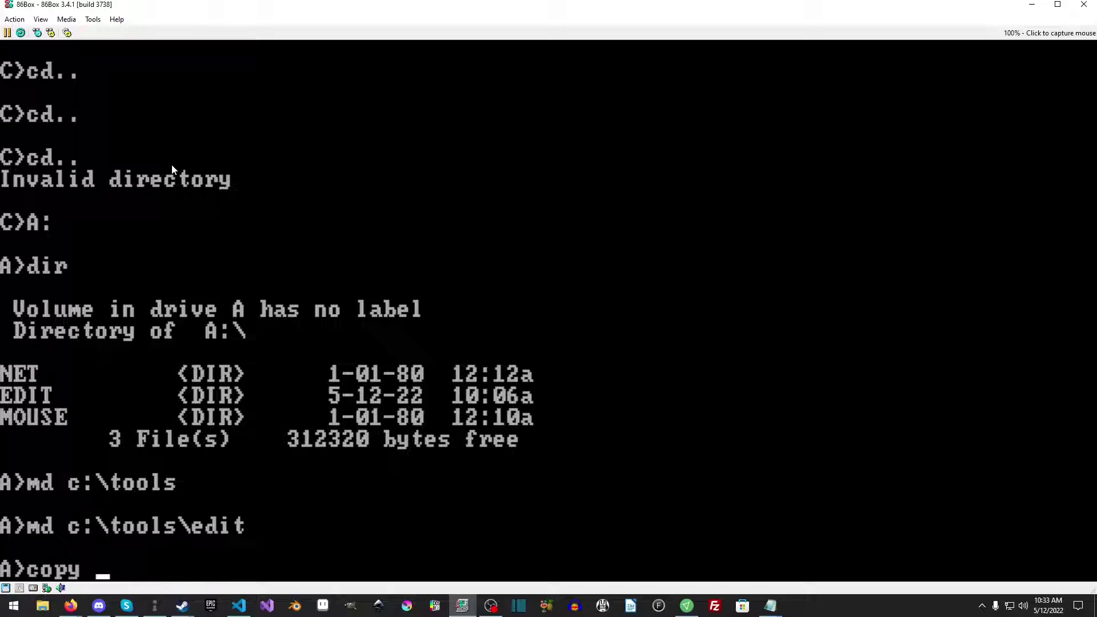
{"action": "type", "text": "a:\\ed"}
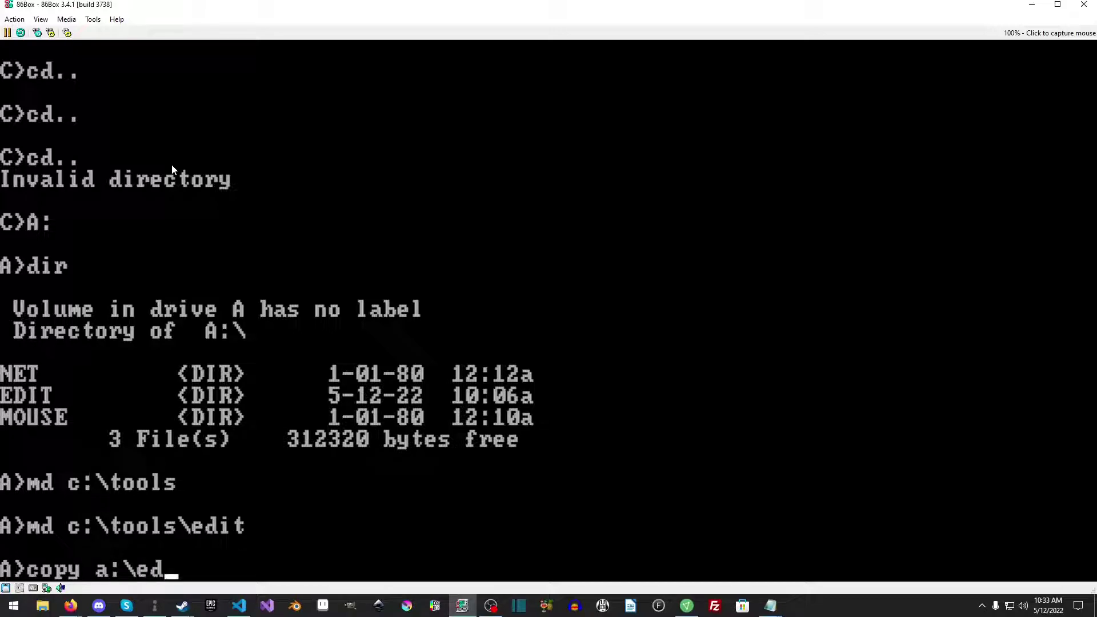
{"action": "type", "text": "it c:\tools"}
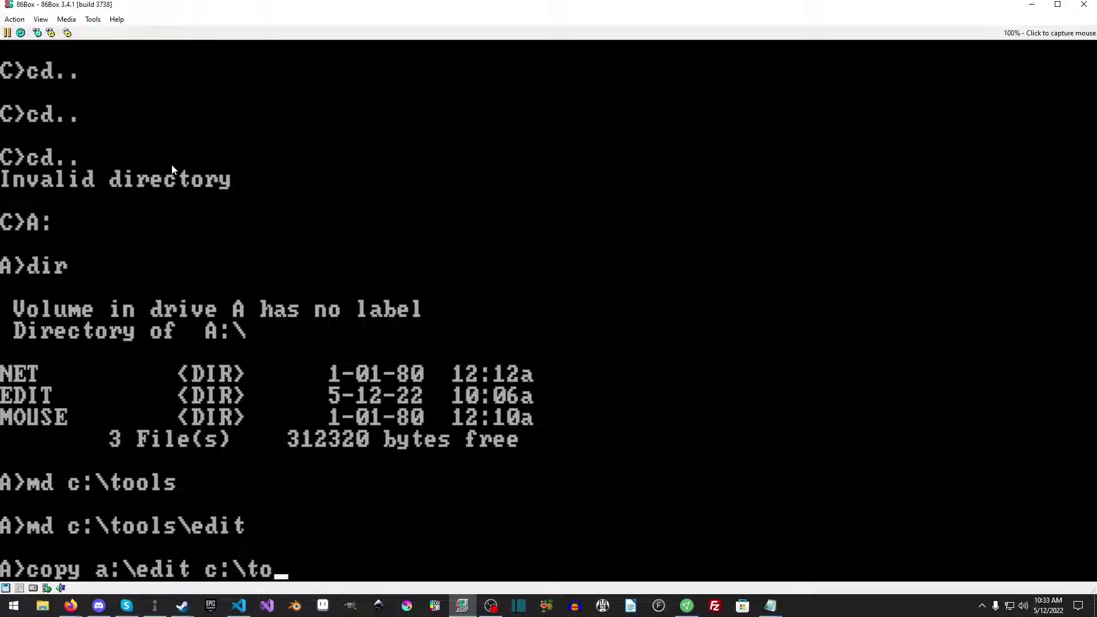
{"action": "type", "text": "\\edit"}
{"action": "key", "text": "Return"}
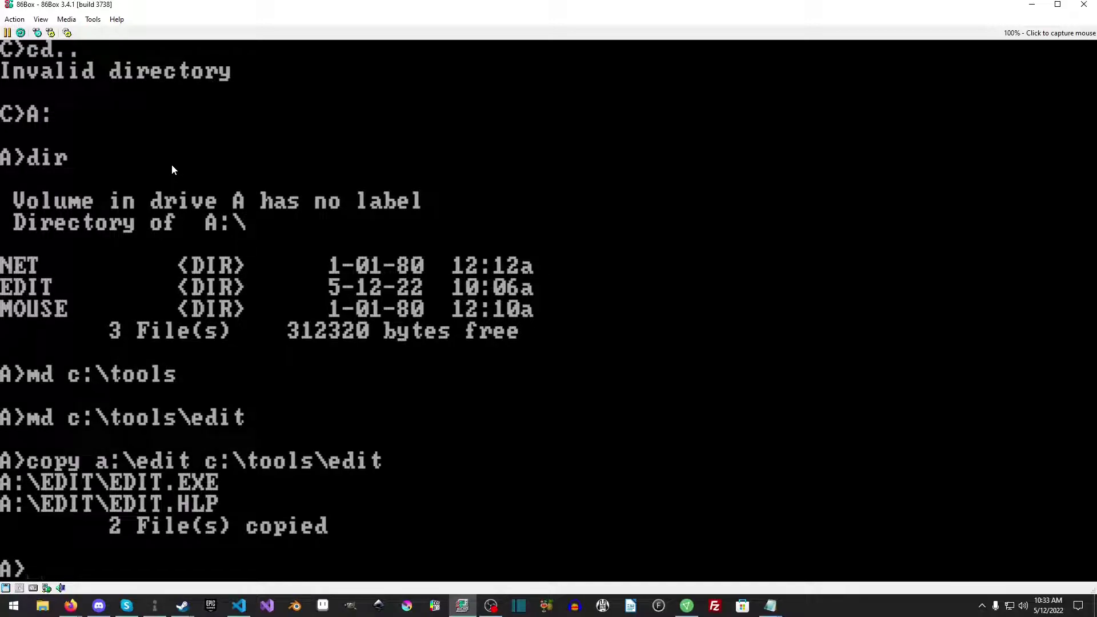
Go into the net directory on drive A and list its contents
{"action": "type", "text": "cd net"}
{"action": "key", "text": "Return"}
{"action": "type", "text": "dir"}
{"action": "key", "text": "Return"}
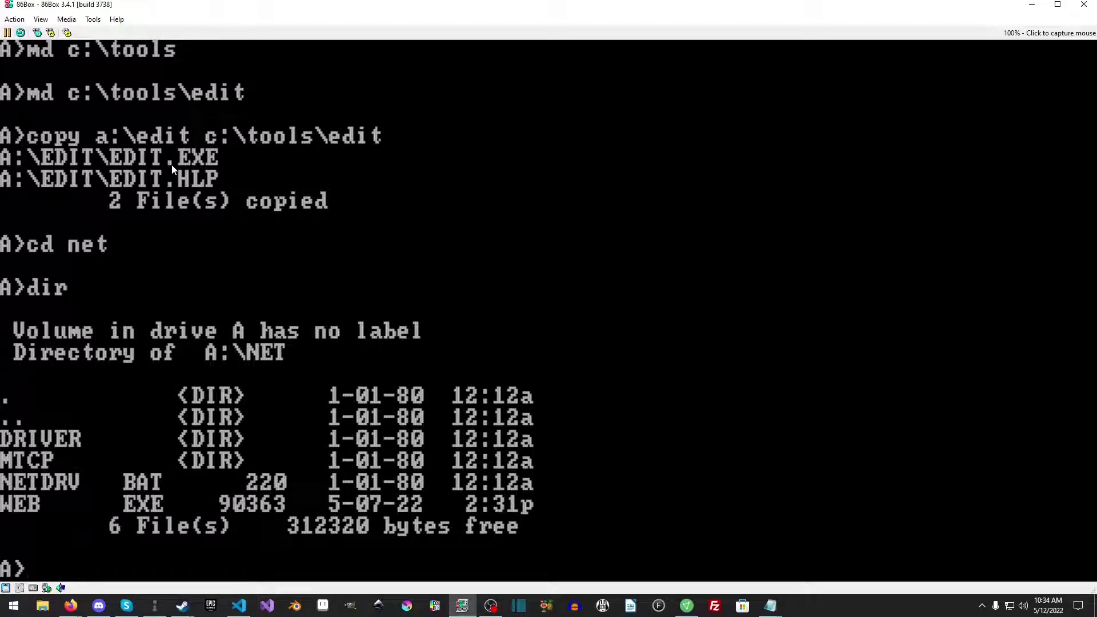
Try running xcopy from the net directory, and go back up to the root of drive A
{"action": "type", "text": "xcopy"}
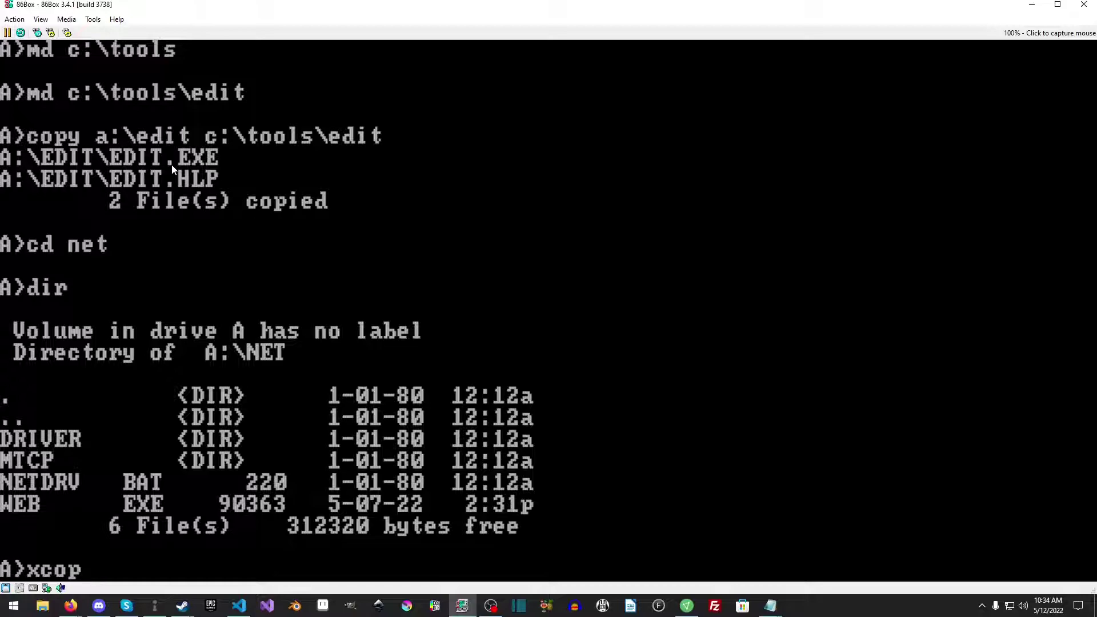
{"action": "key", "text": "Return"}
{"action": "type", "text": "cd.."}
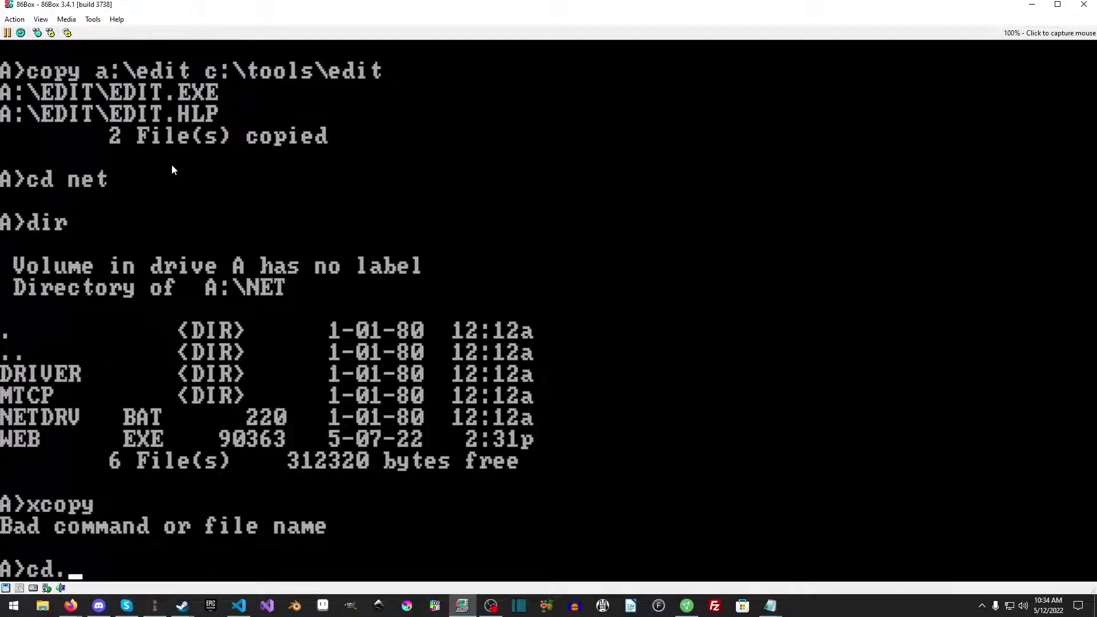
{"action": "key", "text": "Return"}
{"action": "type", "text": "xco"}
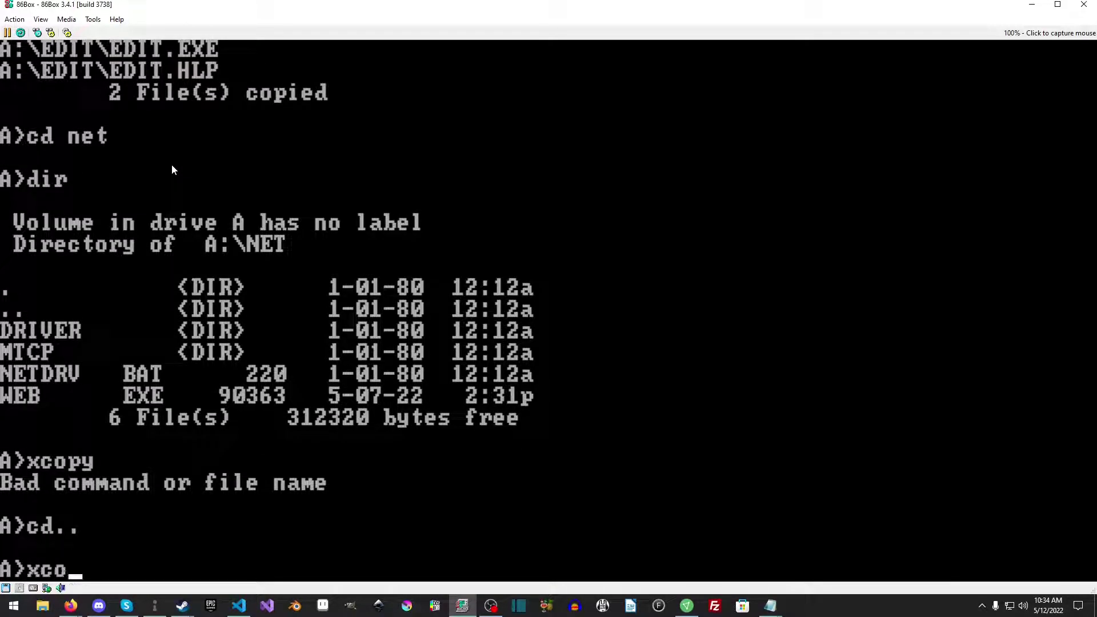
{"action": "type", "text": "py a:\\n"}
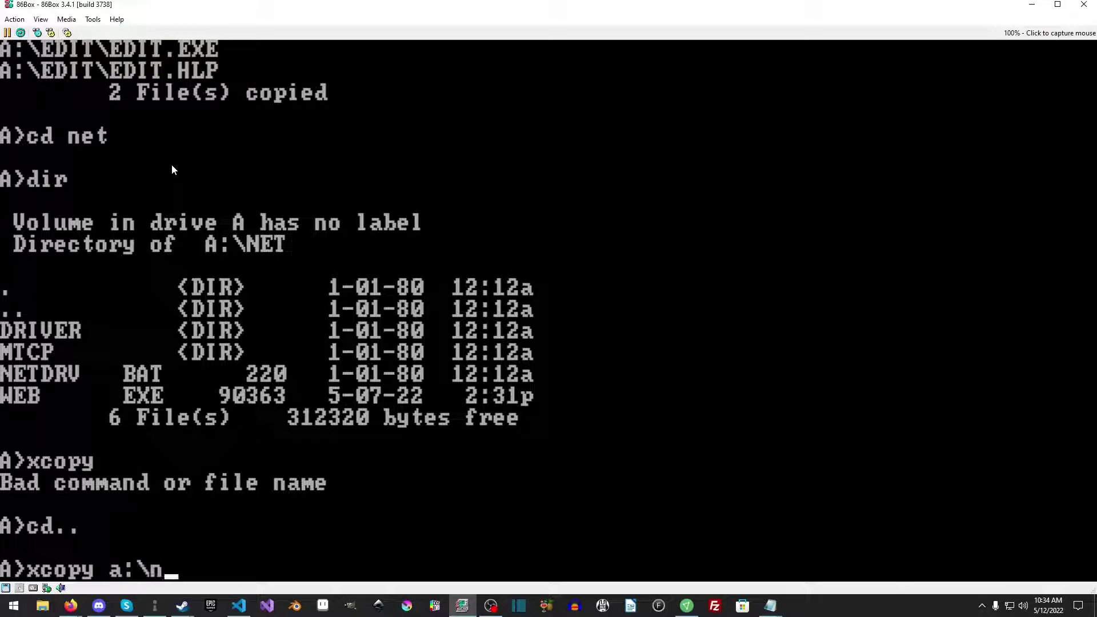
{"action": "type", "text": "et"}
{"action": "key", "text": "BackSpace"}
{"action": "key", "text": "BackSpace"}
{"action": "key", "text": "BackSpace"}
{"action": "key", "text": "BackSpace"}
{"action": "key", "text": "BackSpace"}
{"action": "key", "text": "BackSpace"}
{"action": "key", "text": "BackSpace"}
{"action": "key", "text": "BackSpace"}
{"action": "key", "text": "BackSpace"}
{"action": "key", "text": "BackSpace"}
{"action": "key", "text": "BackSpace"}
{"action": "key", "text": "BackSpace"}
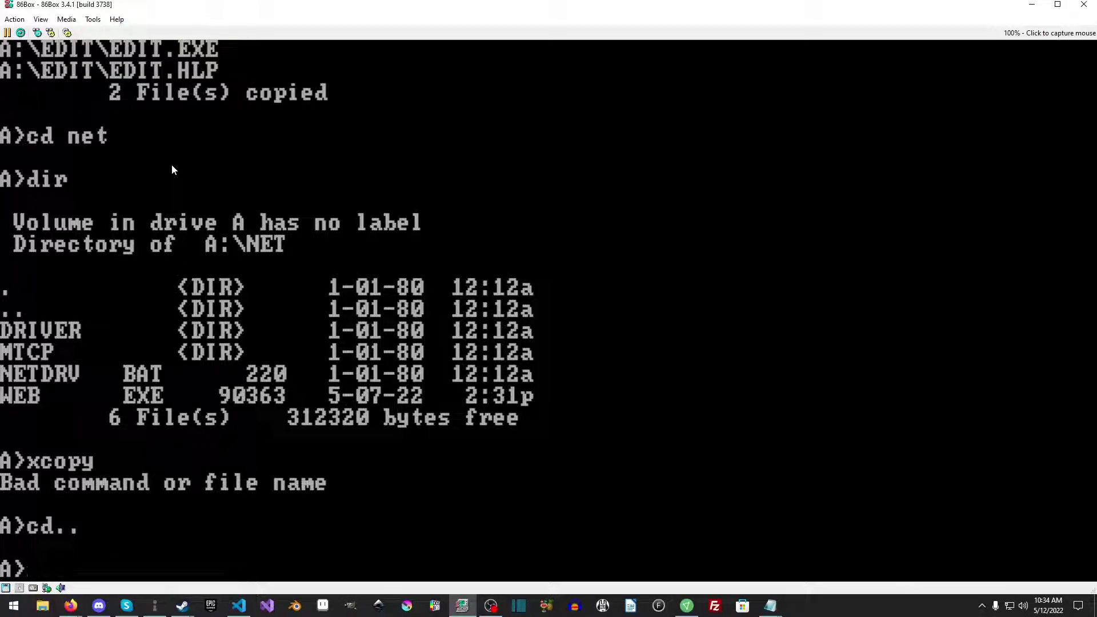
Create a directory named net in the root of the hard disk, as c:\net
{"action": "type", "text": "md NET"}
{"action": "key", "text": "BackSpace"}
{"action": "key", "text": "BackSpace"}
{"action": "key", "text": "BackSpace"}
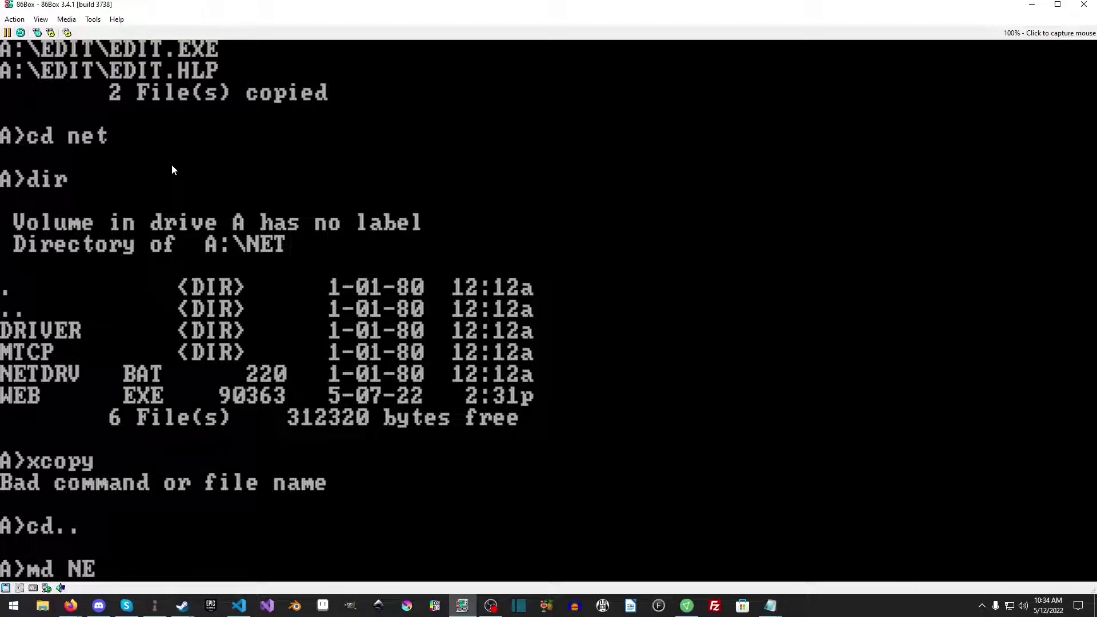
{"action": "type", "text": "c:\\net"}
{"action": "key", "text": "Return"}
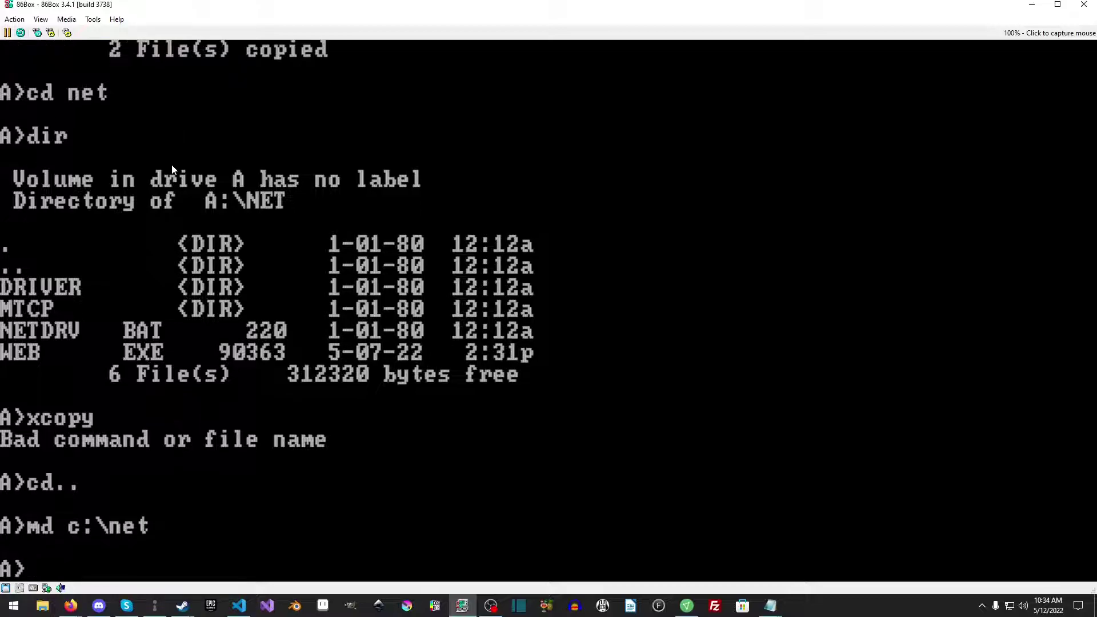
Try to copy a:\net to c:\net using xcopy with the /e and /i switches, and request help for xcopy
{"action": "type", "text": "xcopy "}
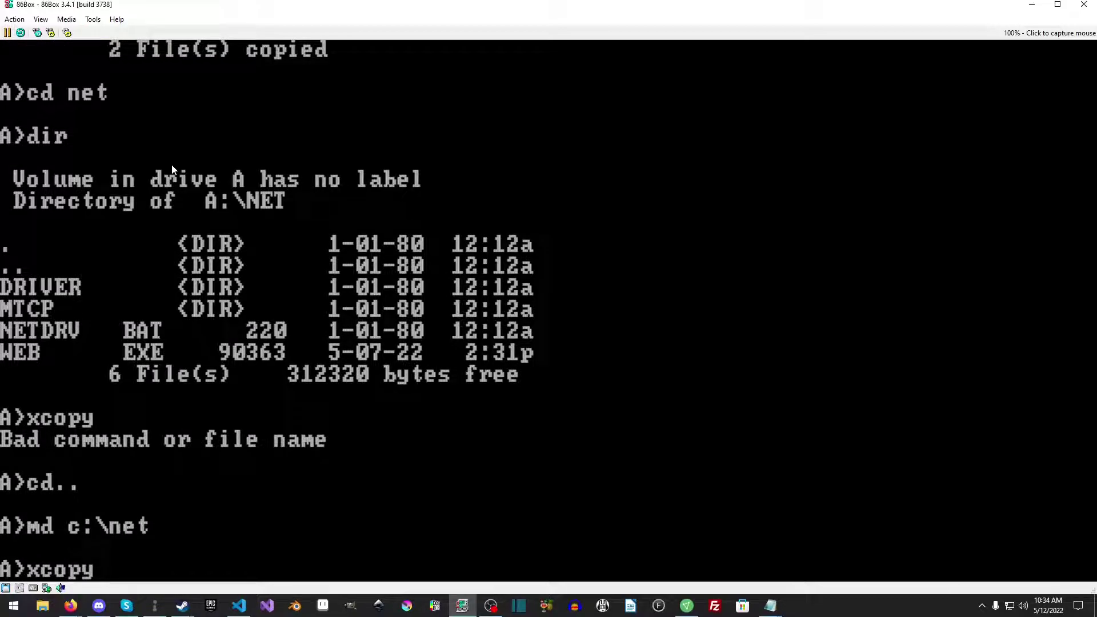
{"action": "type", "text": "a:\\net"}
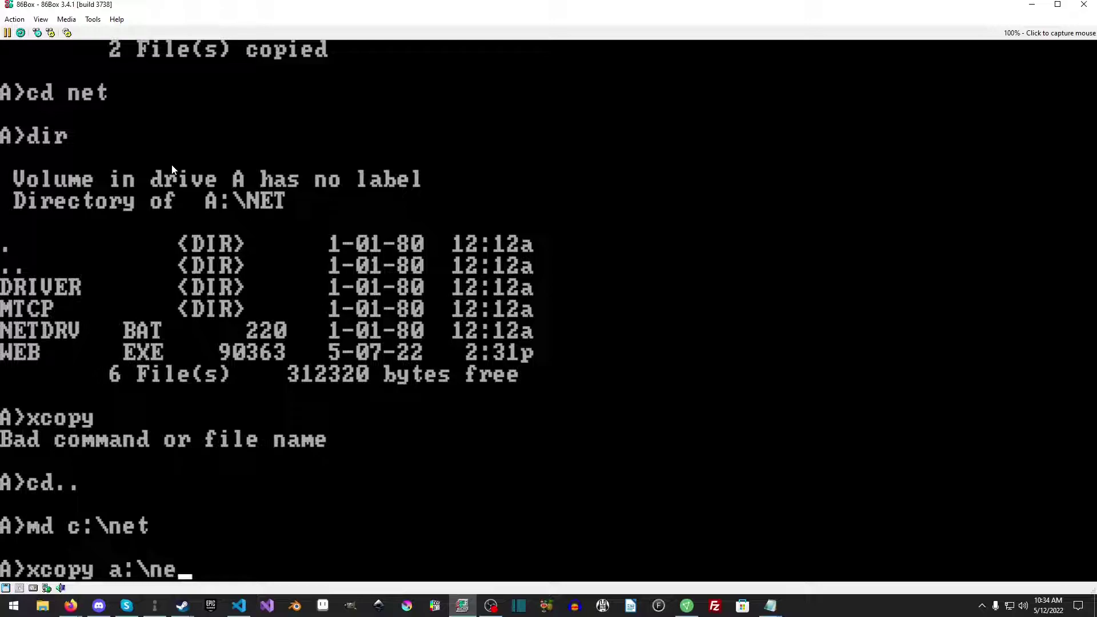
{"action": "type", "text": "et /e/"}
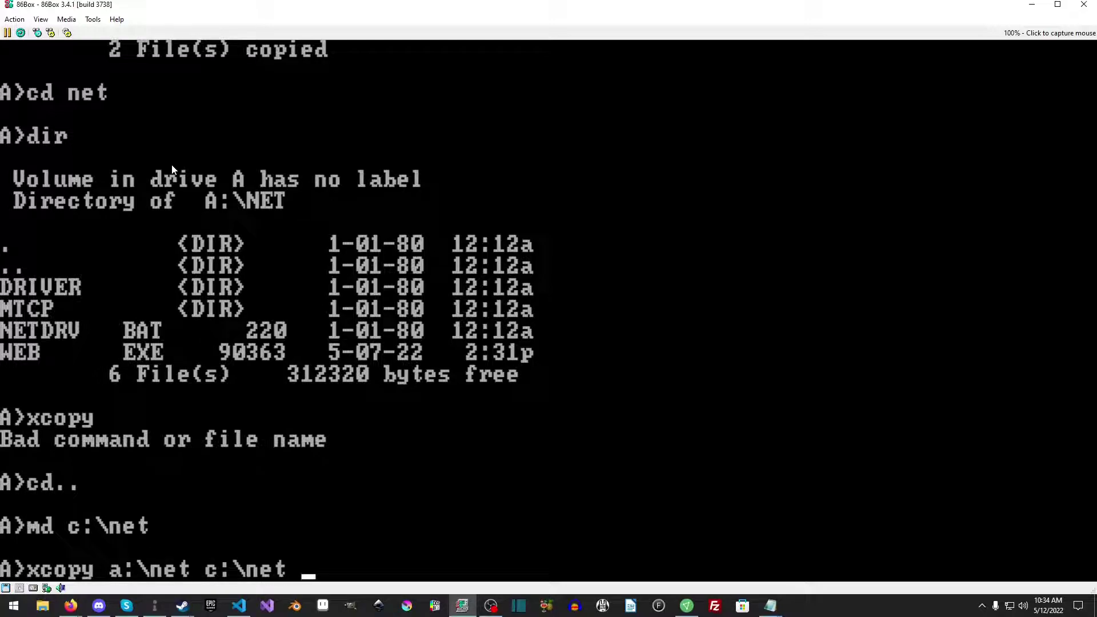
{"action": "key", "text": "BackSpace"}
{"action": "key", "text": "BackSpace"}
{"action": "type", "text": "/i"}
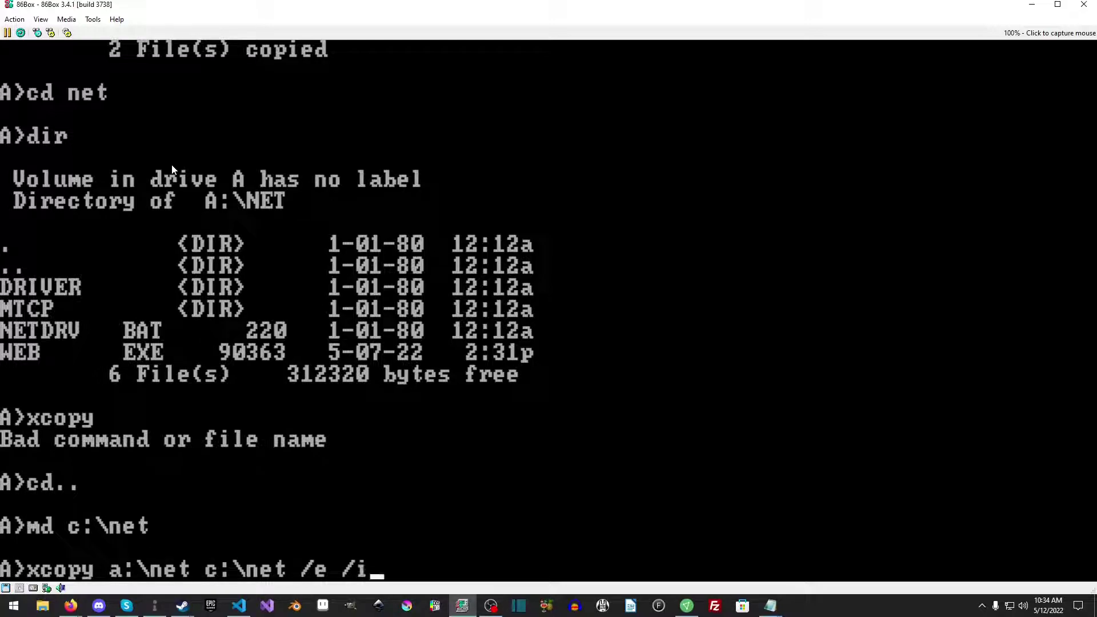
{"action": "key", "text": "Return"}
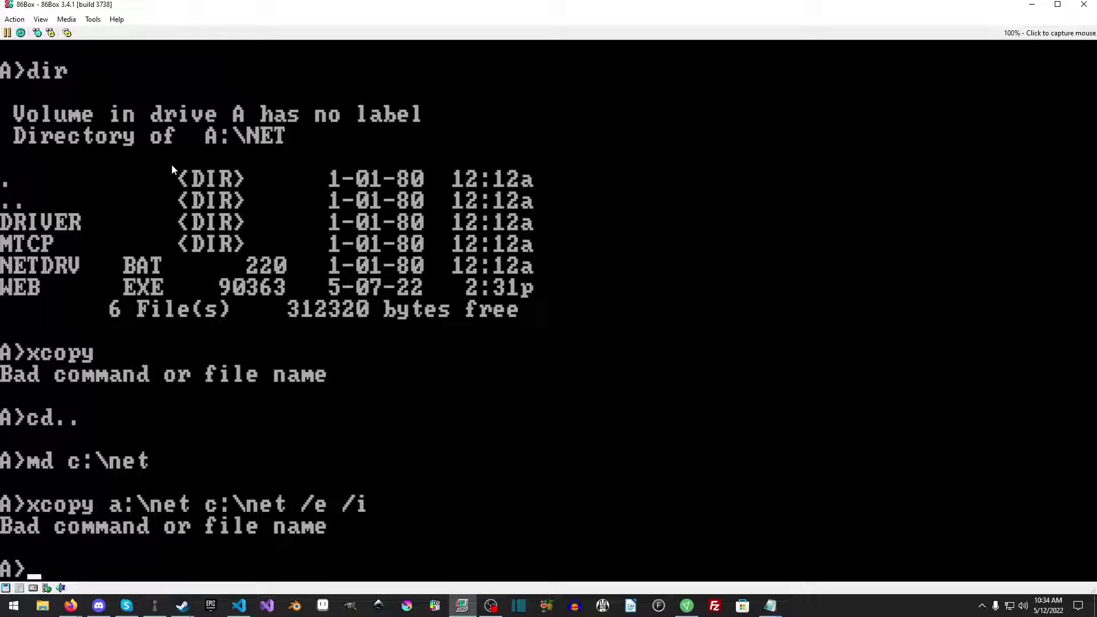
{"action": "type", "text": "xcopy /?"}
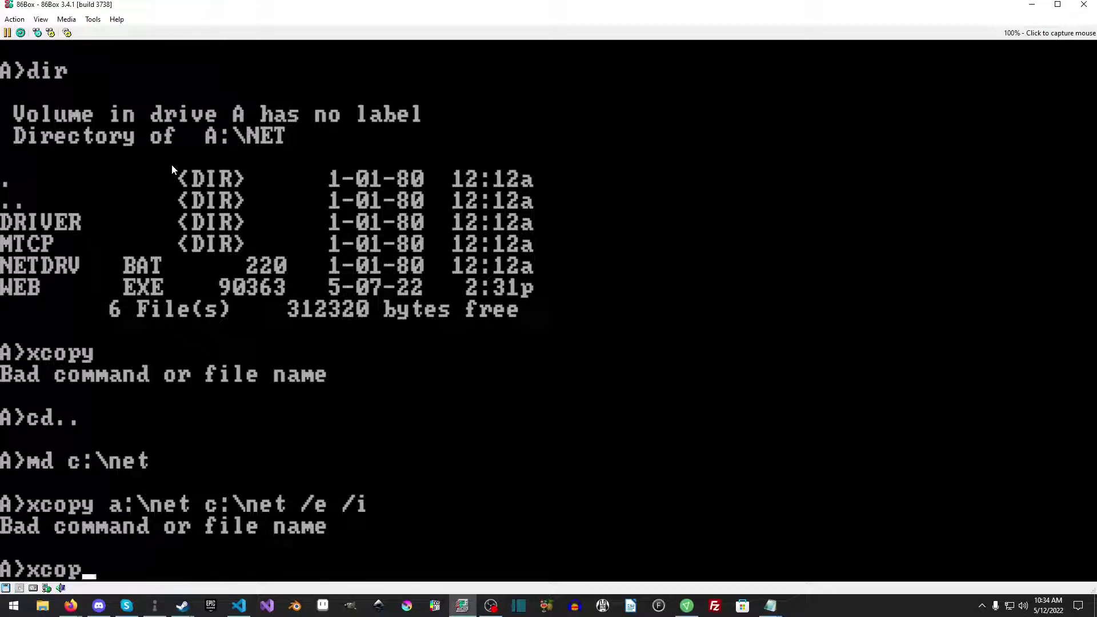
{"action": "key", "text": "Return"}
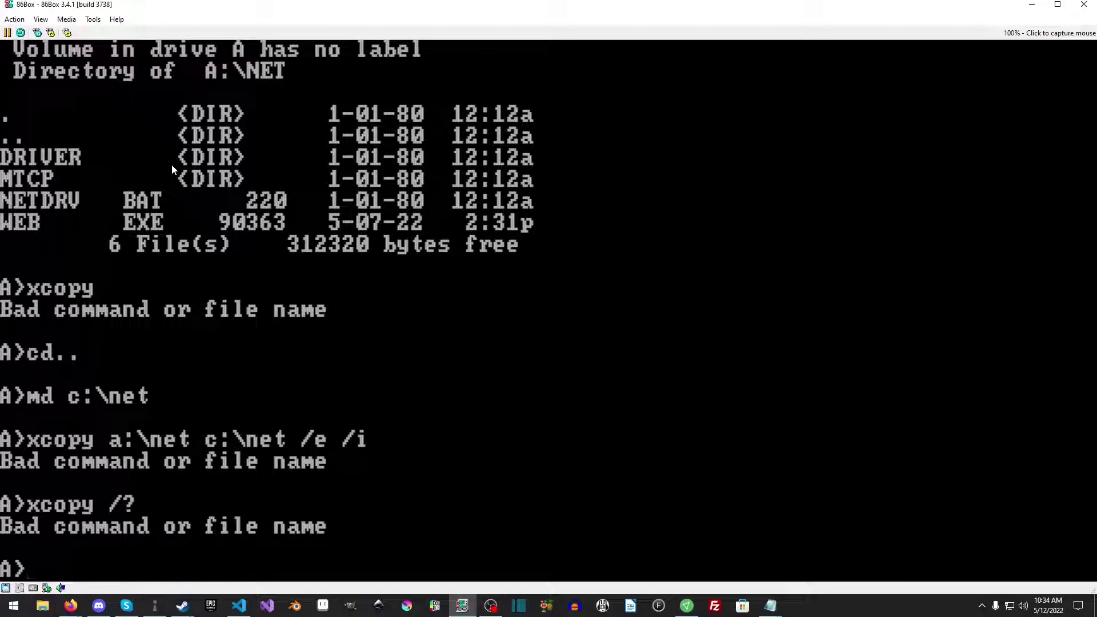
Switch to drive C and list its root directory
{"action": "type", "text": "c:"}
{"action": "key", "text": "Return"}
{"action": "type", "text": "dir"}
{"action": "key", "text": "Return"}
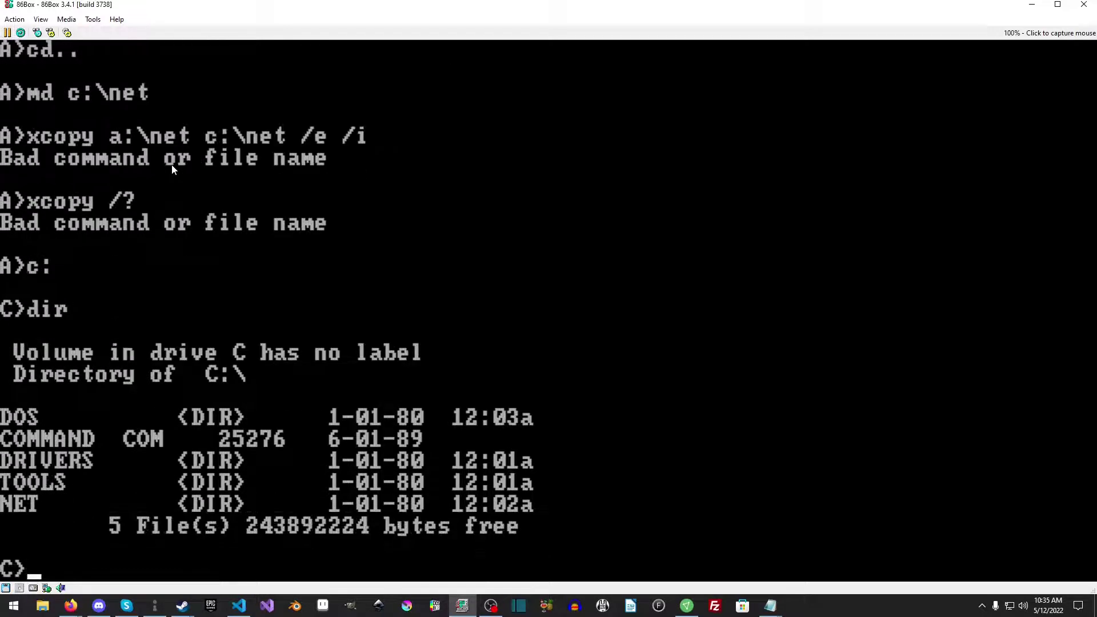
Remove the net directory from the root of drive C
{"action": "type", "text": "rd net"}
{"action": "key", "text": "Return"}
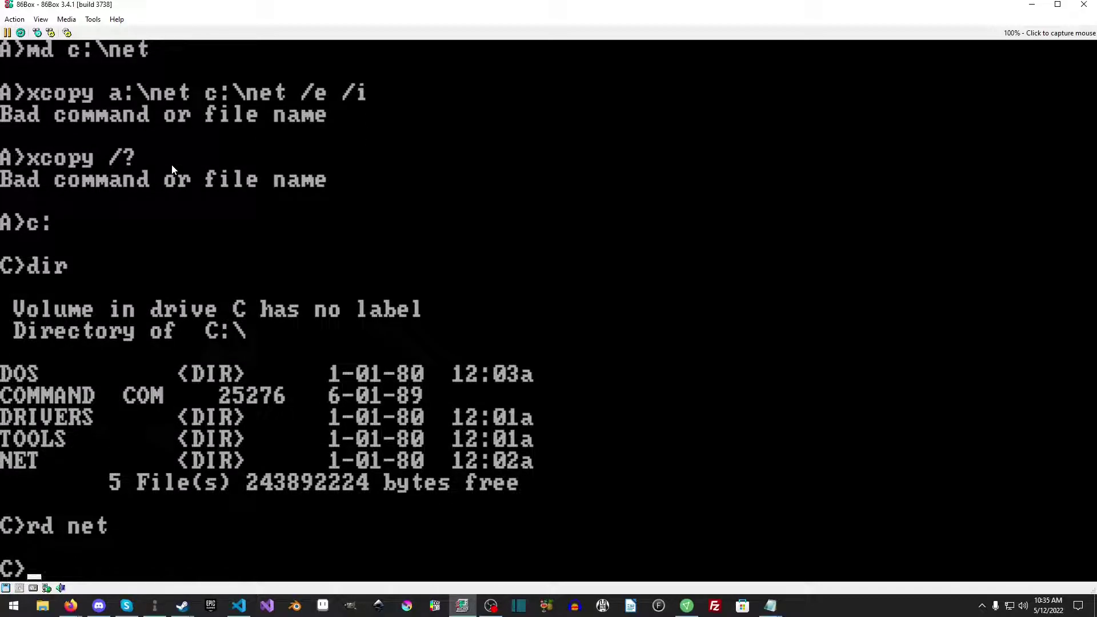
Change to the tools\edit directory on drive C and launch the edit program
{"action": "type", "text": "cd tools\\edit"}
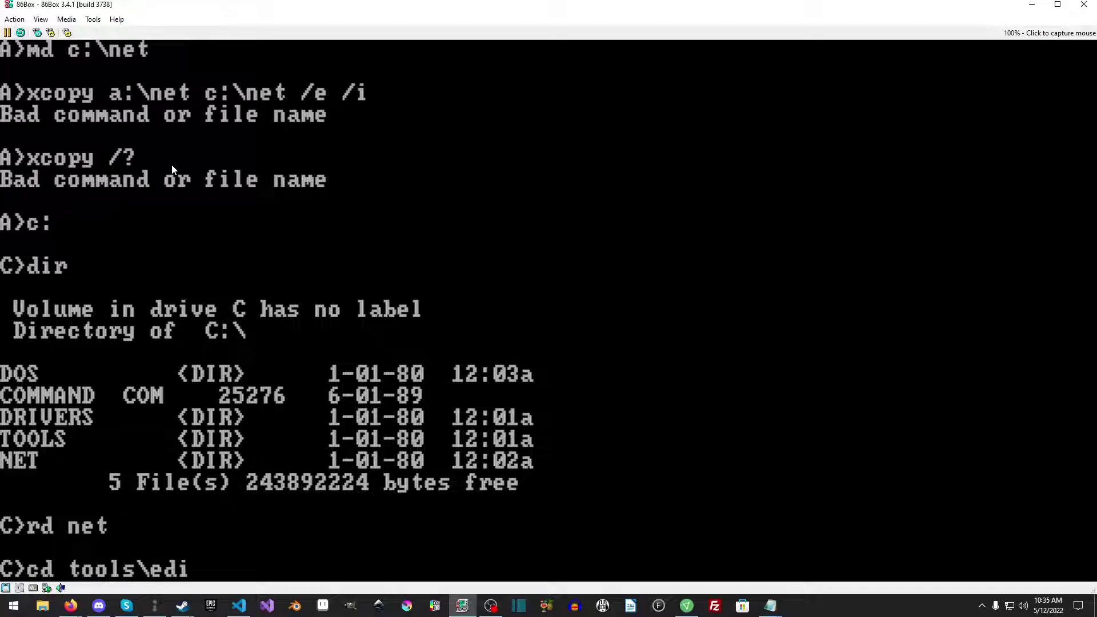
{"action": "key", "text": "Return"}
{"action": "type", "text": "edit"}
{"action": "key", "text": "Return"}
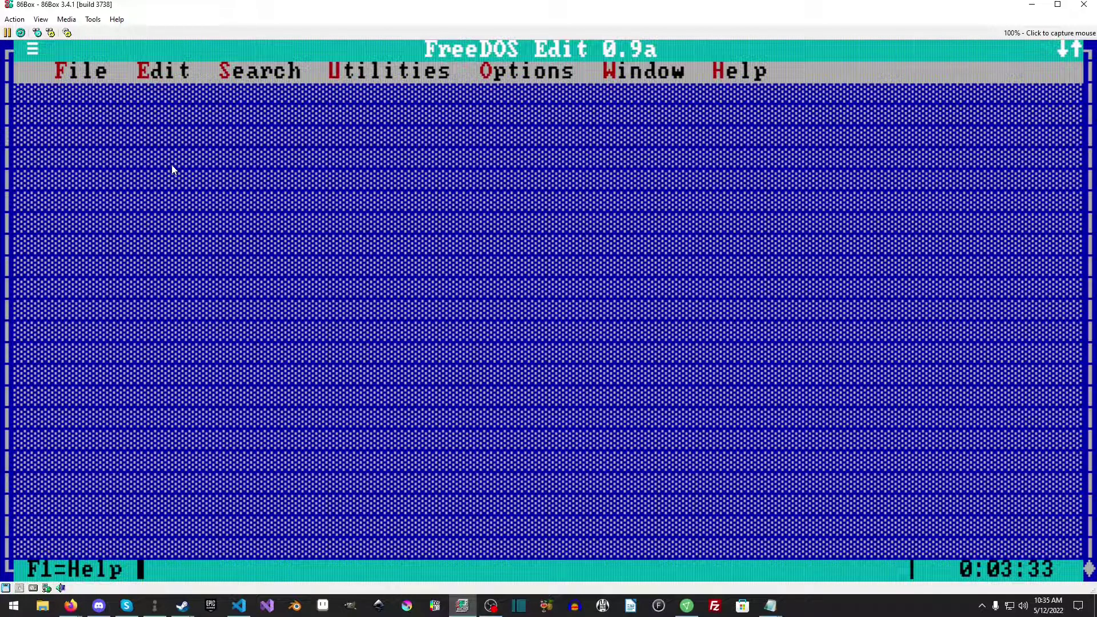
Open a new blank document in FreeDOS Edit, and exit the editor
{"action": "key", "text": "alt+f"}
{"action": "key", "text": "Return"}
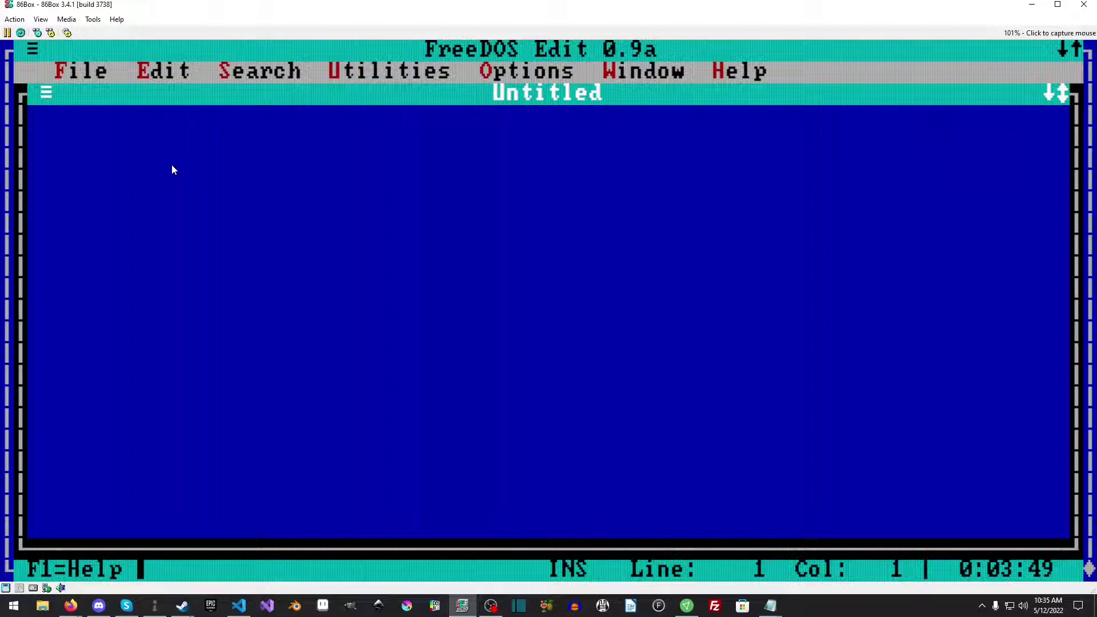
{"action": "key", "text": "alt+f"}
{"action": "key", "text": "x"}
Eject the floppy image and restart the machine from the hard disk, keeping the default date and time
{"action": "left_click", "coordinate": [5, 589]}
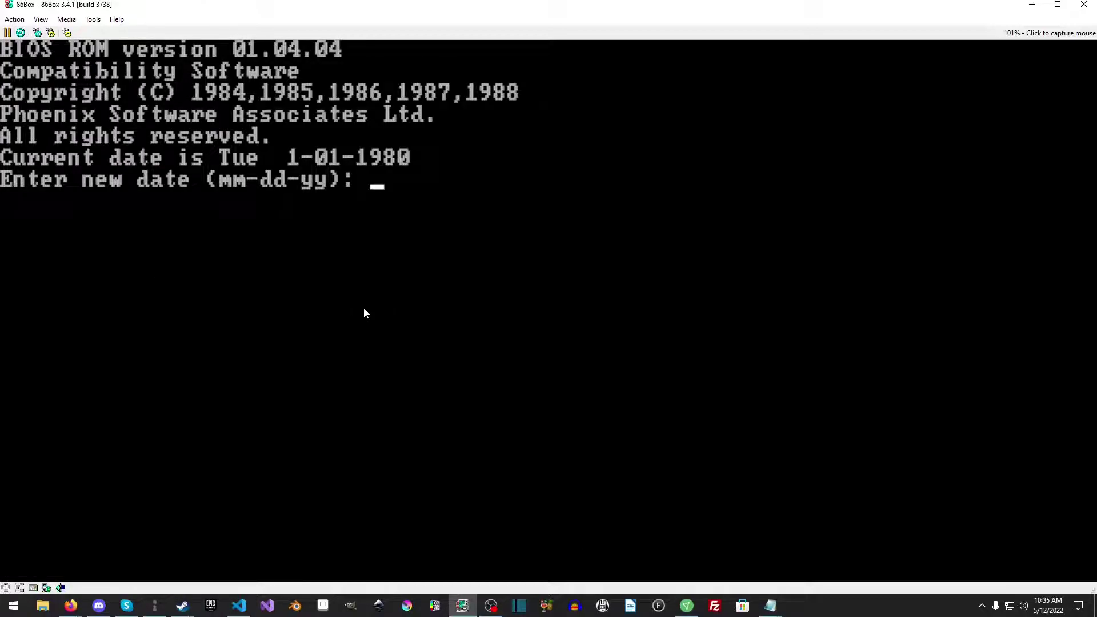
{"action": "key", "text": "Return"}
{"action": "key", "text": "Return"}
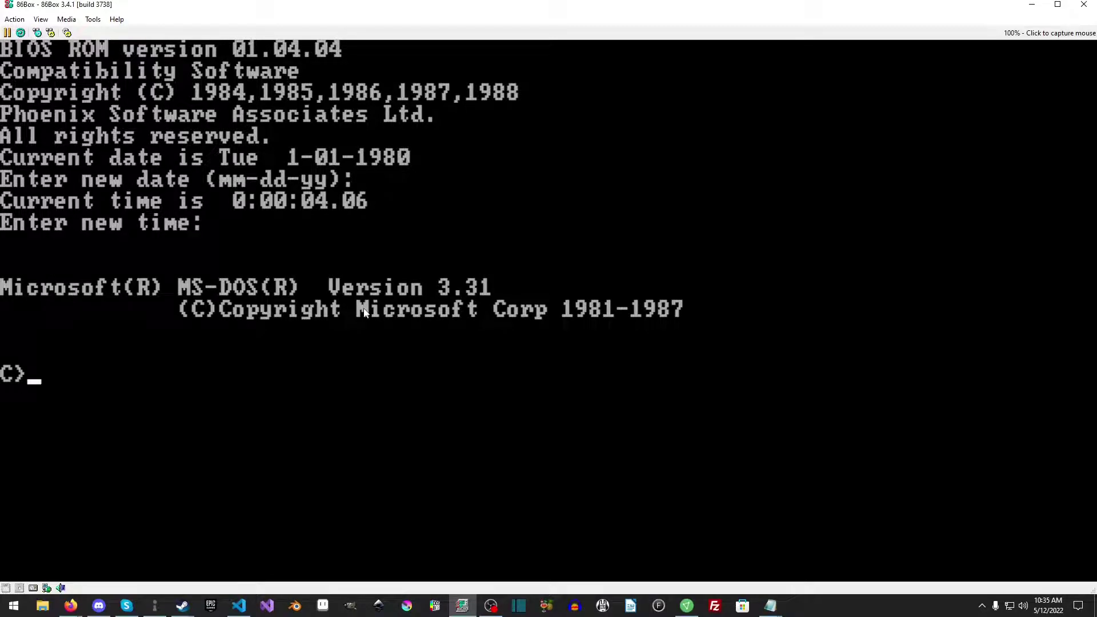